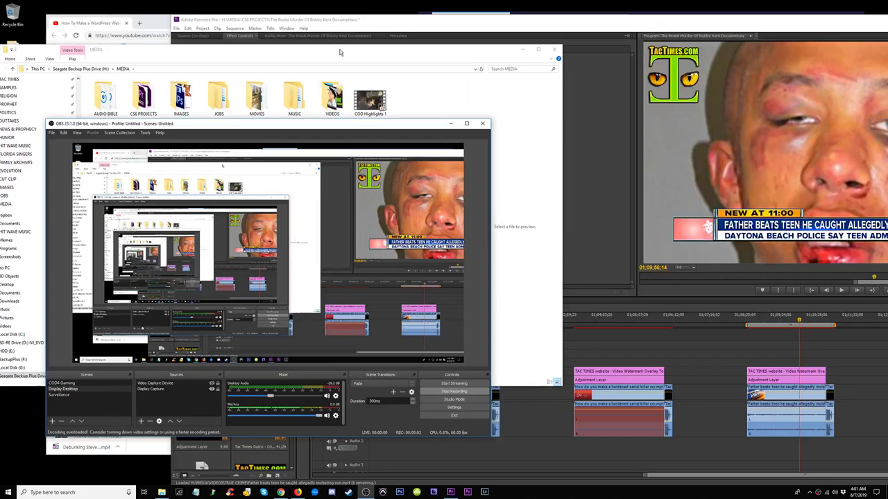
# Step: Drag COD Highlights 1 from the MEDIA folder onto Premiere's timeline, then zoom the timeline out
pyautogui.click(340, 52)
pyautogui.moveTo(511, 21); pyautogui.dragTo(419, 21)
pyautogui.click(43, 45)
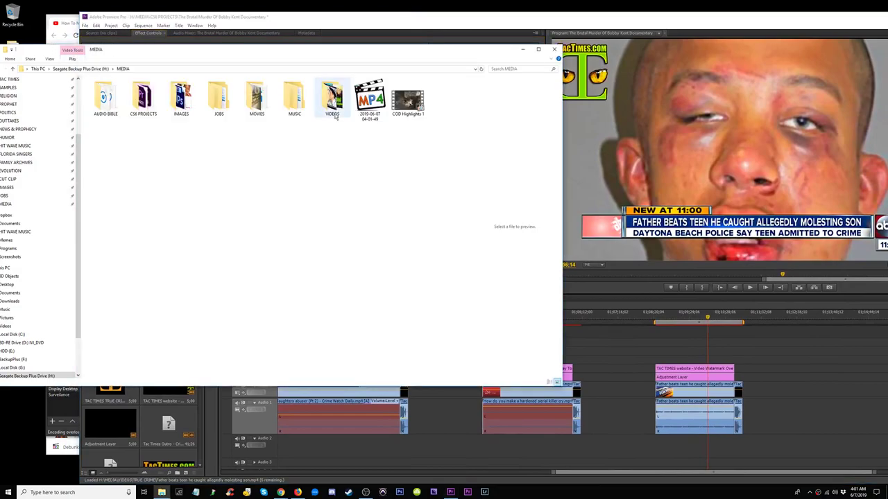
pyautogui.moveTo(431, 108); pyautogui.dragTo(777, 396)
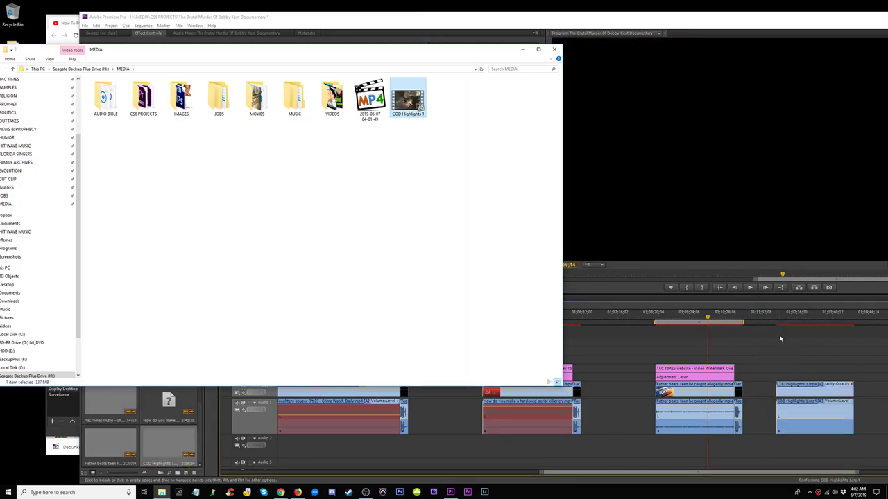
pyautogui.click(799, 318)
pyautogui.press('-')
pyautogui.press('-')
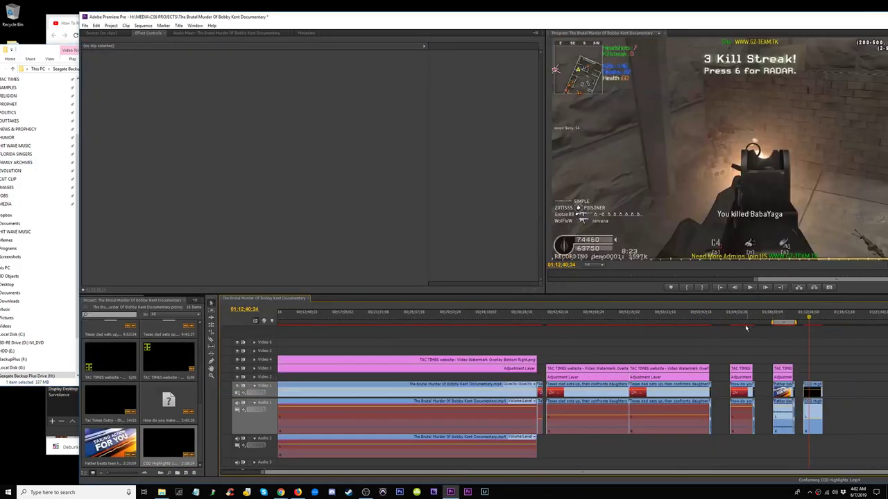
# Step: Maximize Premiere, zoom the timeline around the COD clip with taller audio, and play
pyautogui.doubleClick(717, 19)
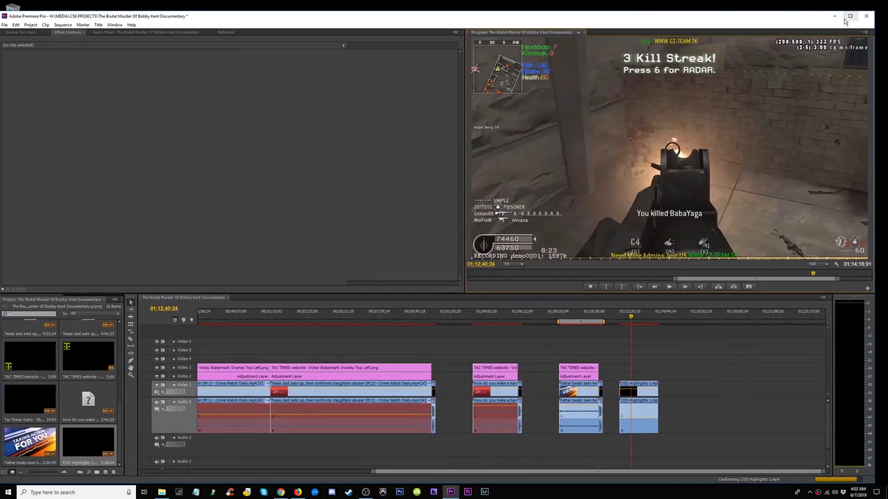
pyautogui.click(849, 16)
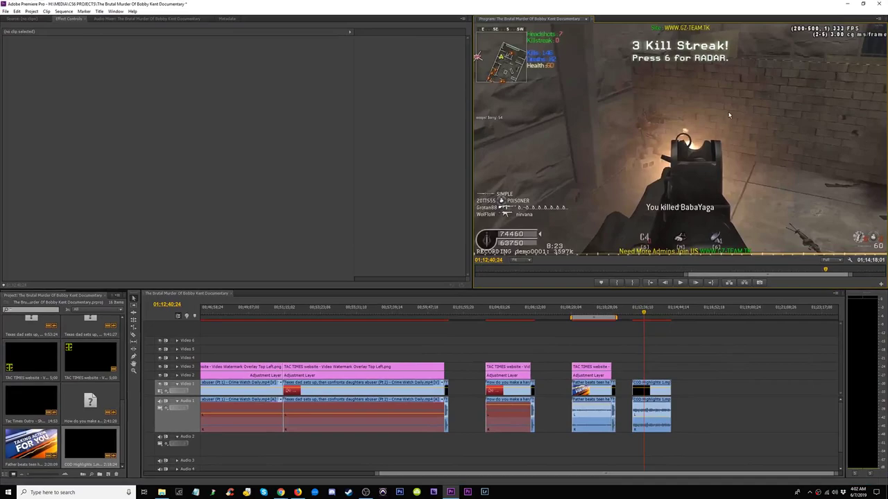
pyautogui.click(642, 362)
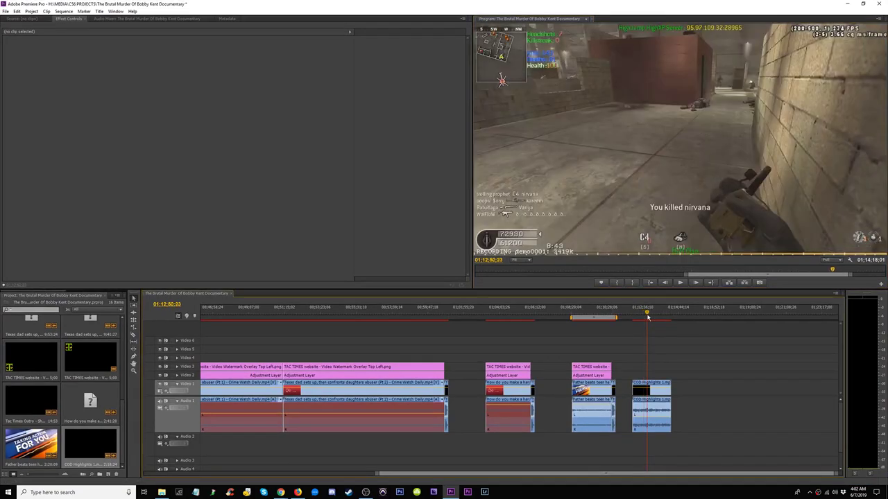
pyautogui.press('=')
pyautogui.press('=')
pyautogui.press('=')
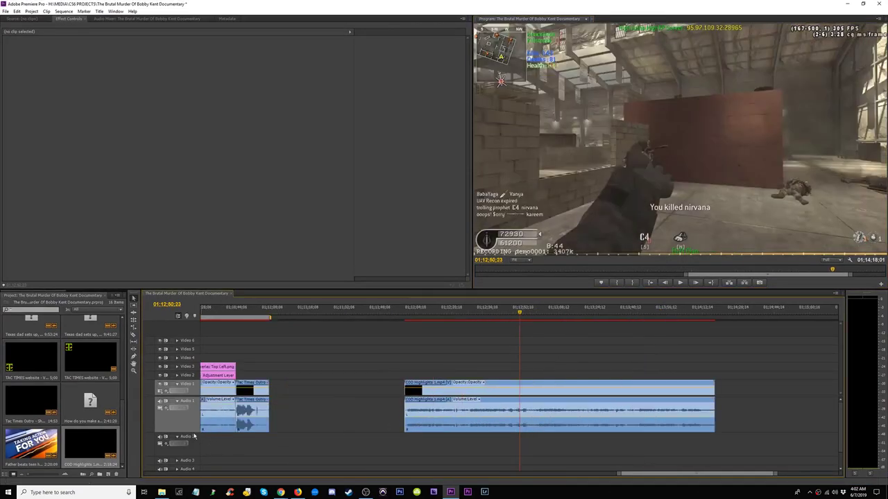
pyautogui.hotkey('alt', '=')
pyautogui.press('-')
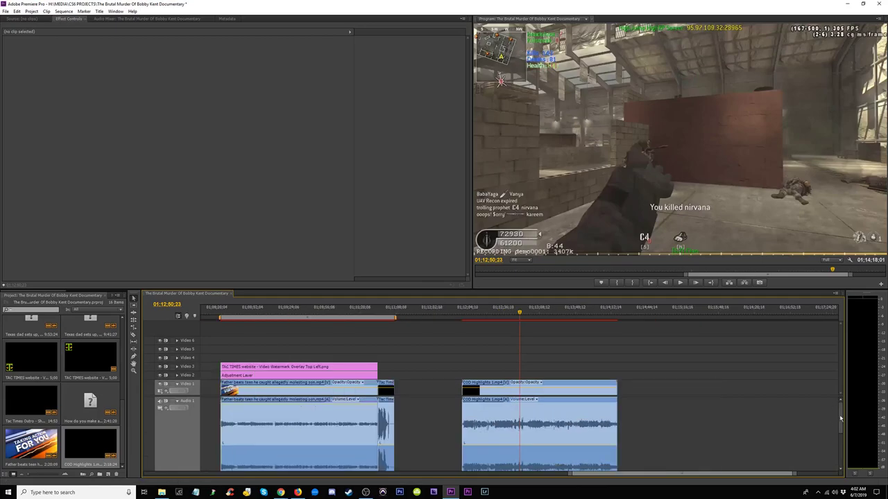
pyautogui.press('space')
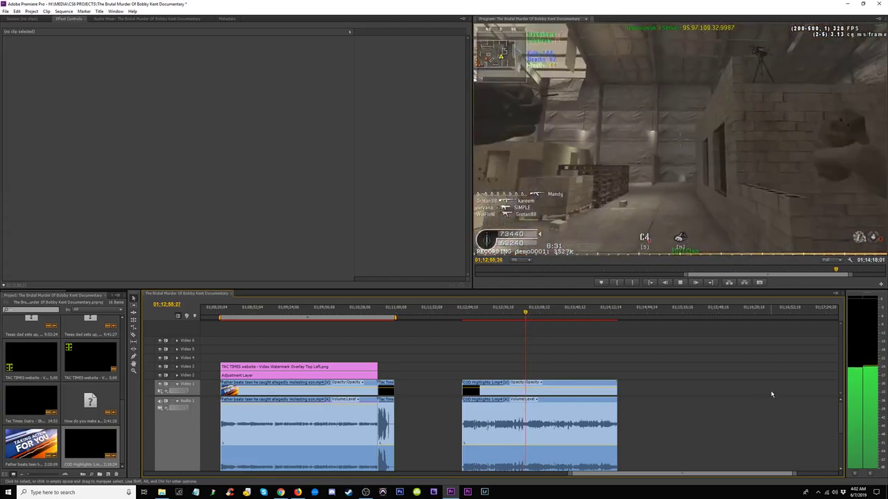
# Step: Trim the work area bar to span only the COD Highlights 1 clip and preview it
pyautogui.moveTo(396, 317); pyautogui.dragTo(618, 319)
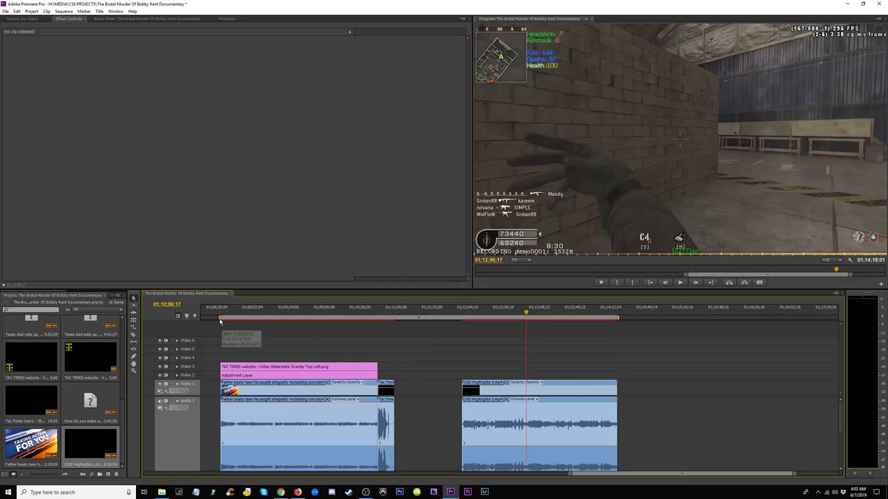
pyautogui.moveTo(220, 317); pyautogui.dragTo(460, 317)
pyautogui.click(510, 309)
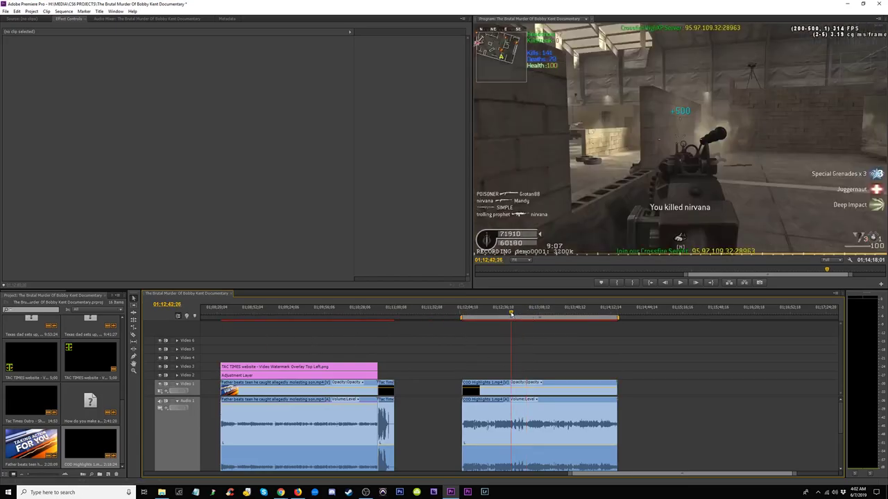
pyautogui.press('space')
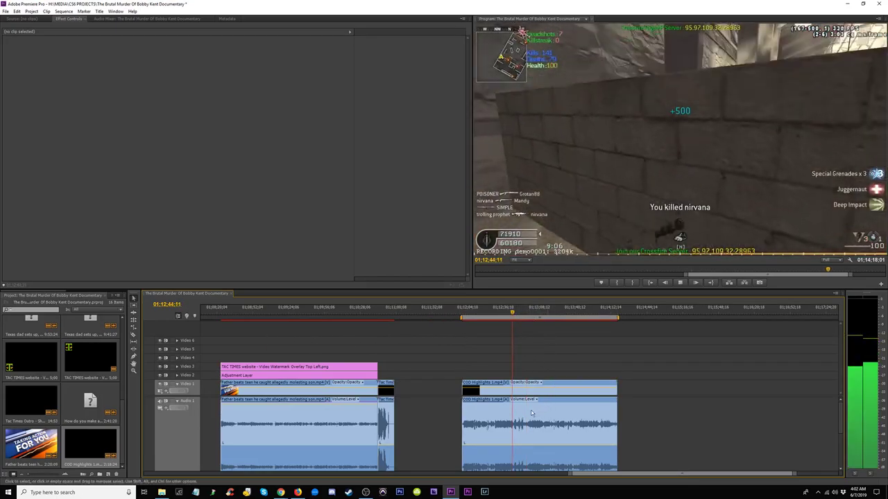
pyautogui.click(531, 414)
pyautogui.click(668, 394)
# Step: Preview the COD clip, then apply MultibandCompressor from the Dynamics effects to it
pyautogui.click(517, 432)
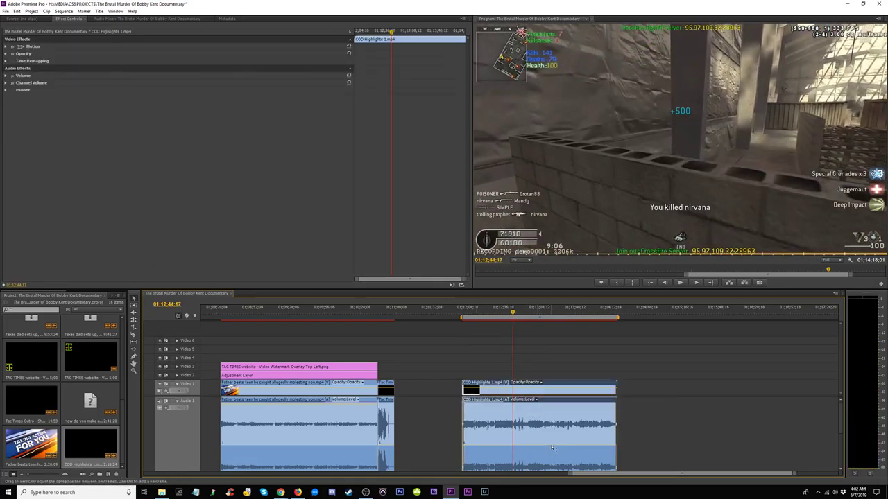
pyautogui.press('space')
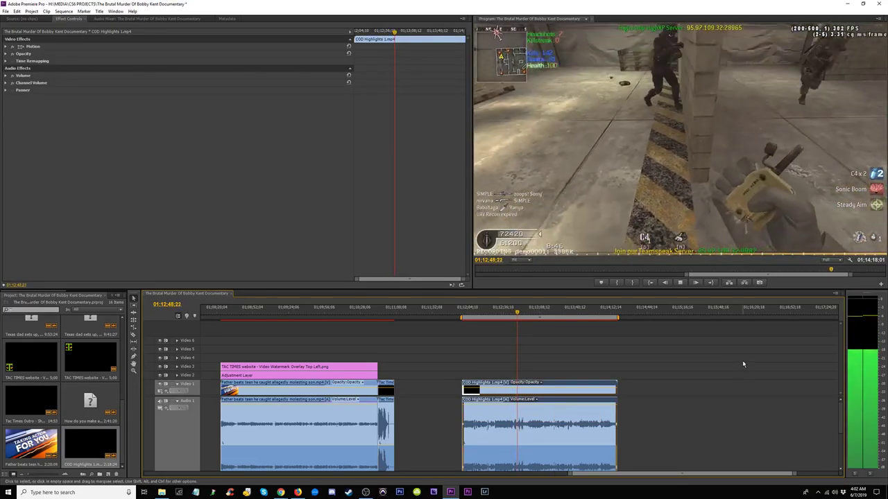
pyautogui.press('space')
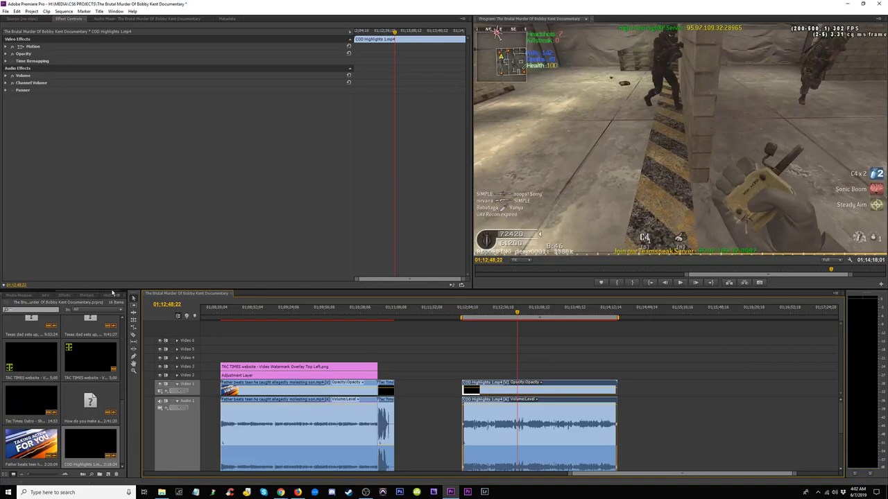
pyautogui.click(64, 296)
pyautogui.scroll(-4, 84, 368)
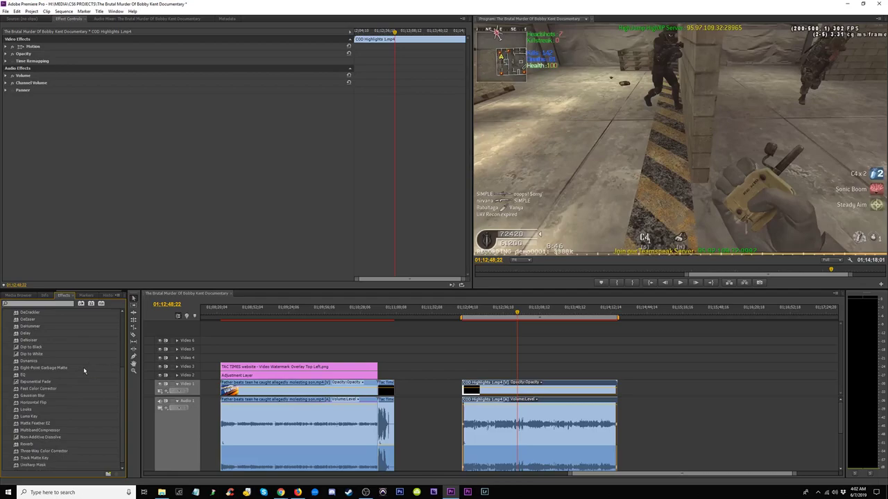
pyautogui.click(33, 361)
pyautogui.scroll(-1, 52, 424)
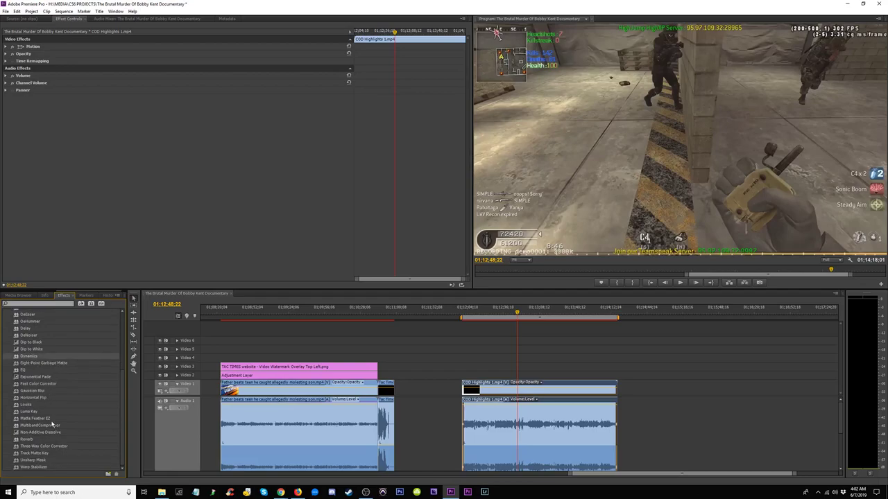
pyautogui.moveTo(47, 425); pyautogui.dragTo(72, 42)
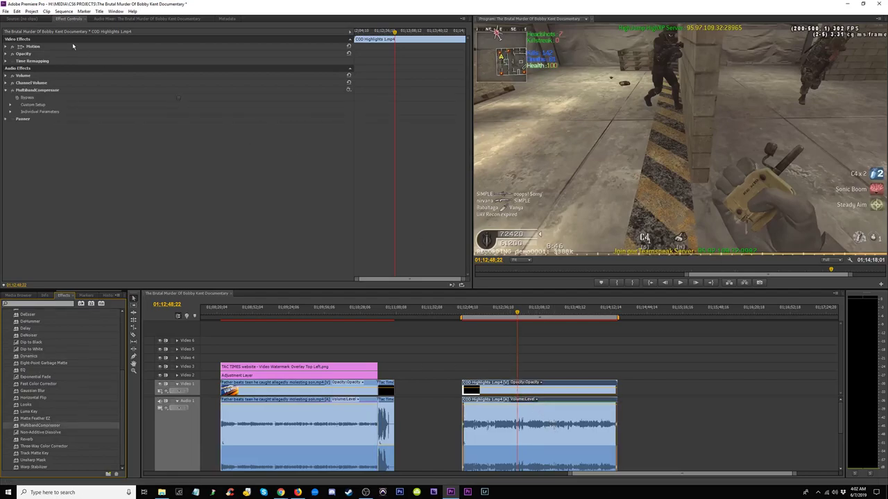
# Step: Choose a MultibandCompressor preset and play the section back to hear it
pyautogui.click(349, 91)
pyautogui.click(368, 150)
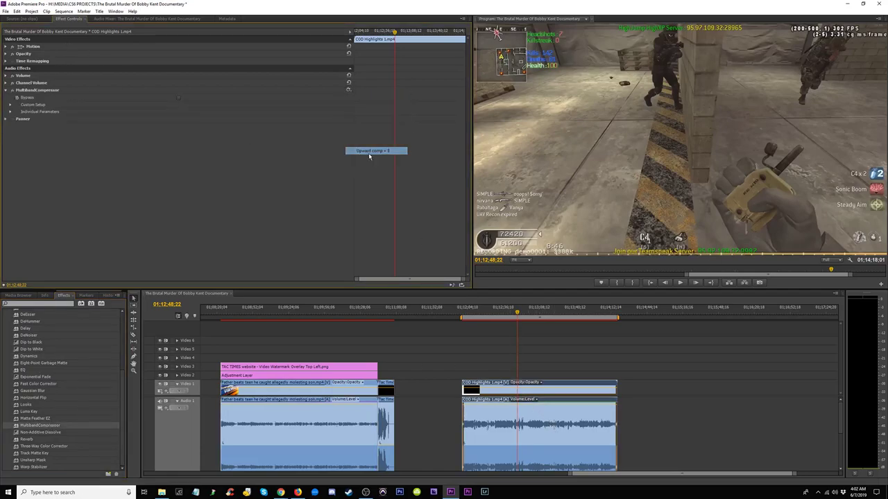
pyautogui.press('space')
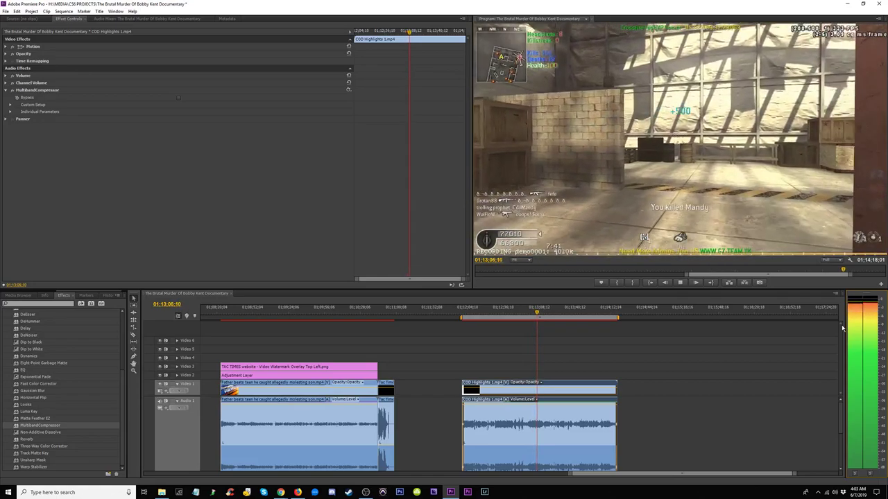
pyautogui.press('space')
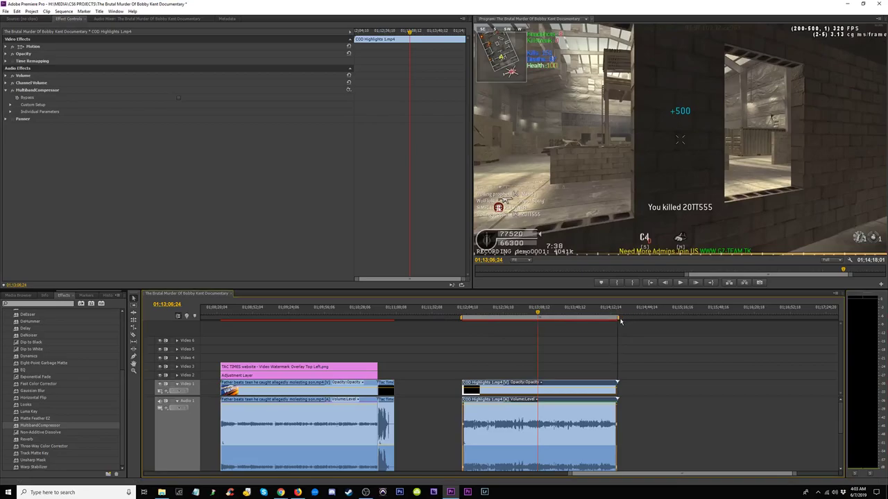
pyautogui.click(535, 313)
pyautogui.press('space')
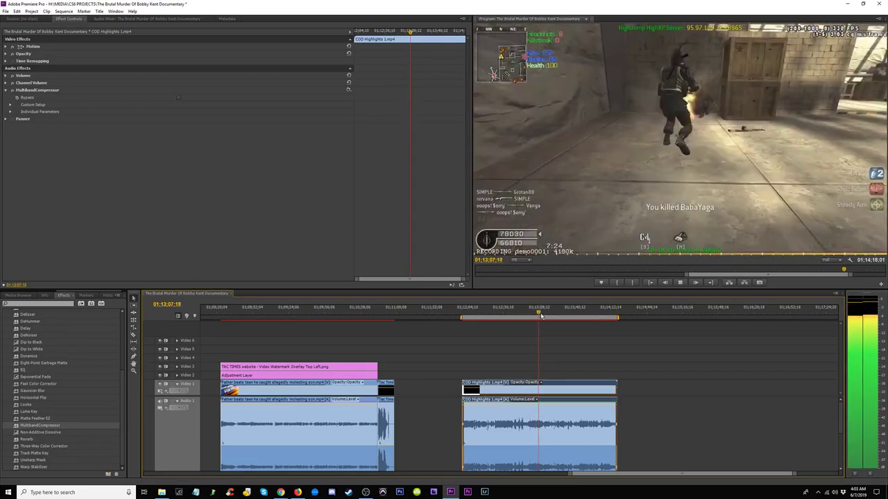
pyautogui.press('space')
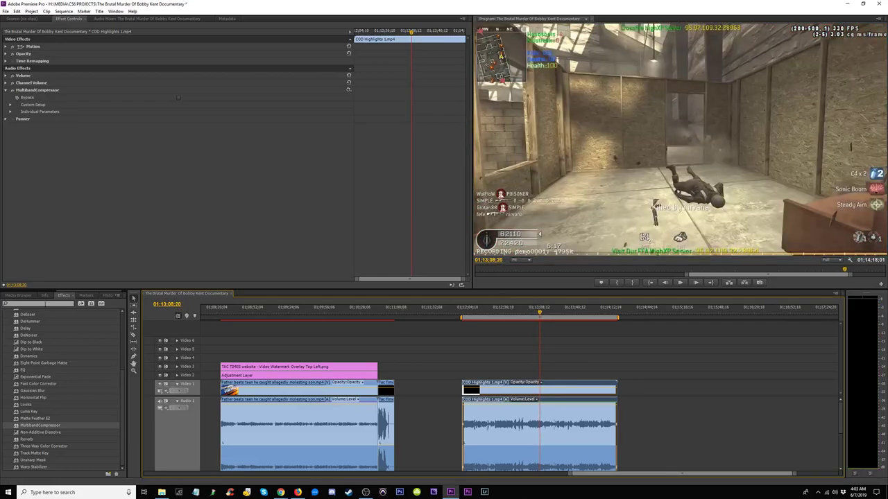
pyautogui.scroll(-2, 116, 410)
pyautogui.scroll(2, 119, 416)
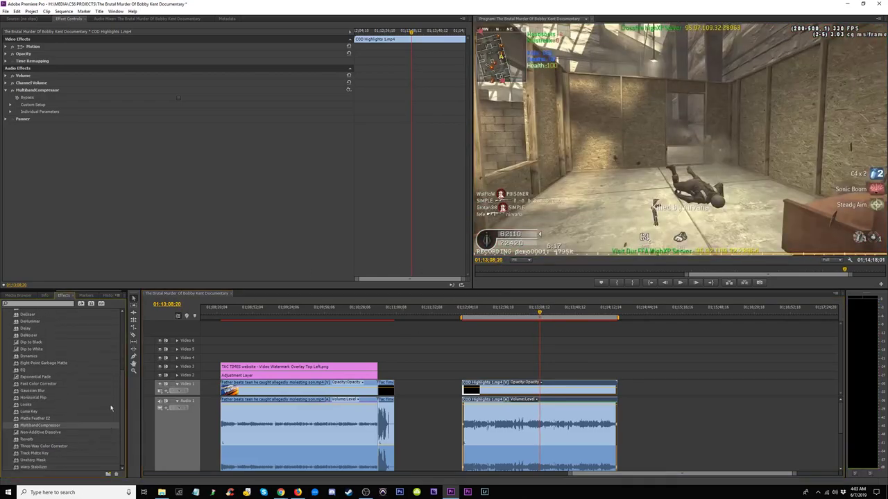
# Step: Browse the Media Browser and Effects panels, ending on the Project bin
pyautogui.click(19, 296)
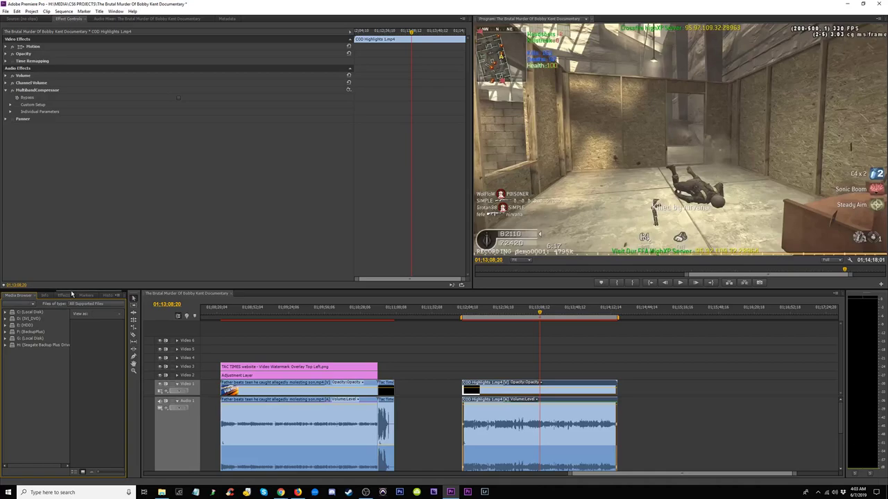
pyautogui.scroll(3, 56, 295)
pyautogui.scroll(-3, 45, 295)
pyautogui.click(57, 296)
pyautogui.click(18, 295)
pyautogui.scroll(3, 18, 294)
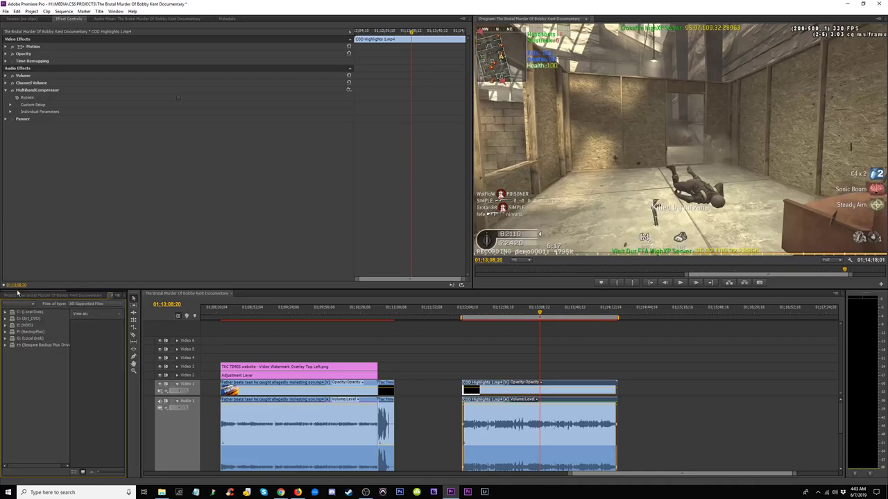
pyautogui.click(53, 297)
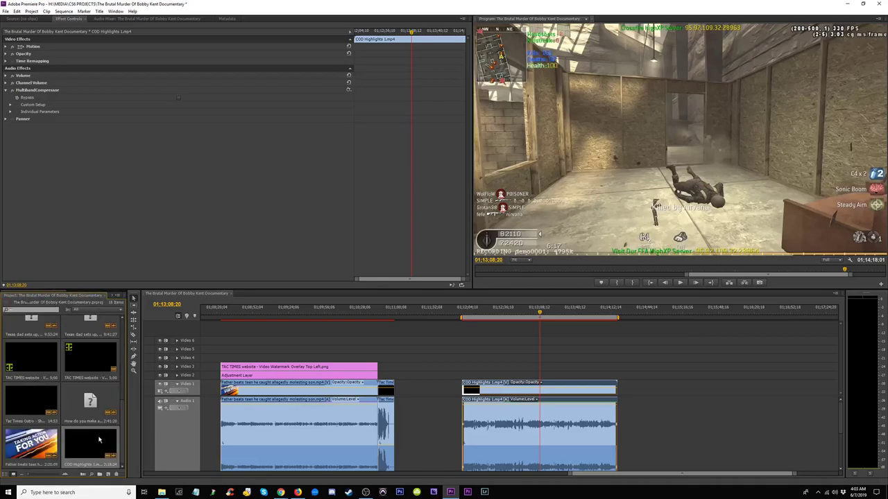
# Step: Create a new Adjustment Layer and place it on Video 2 above COD Highlights
pyautogui.click(108, 475)
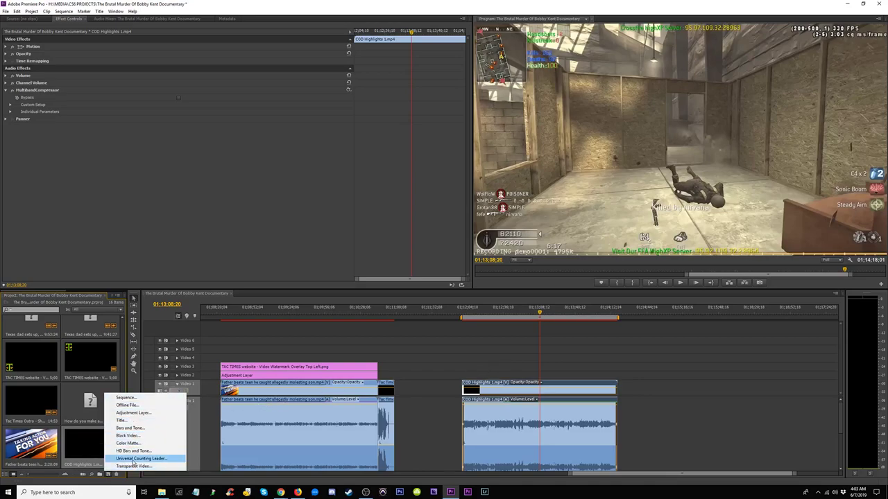
pyautogui.click(133, 413)
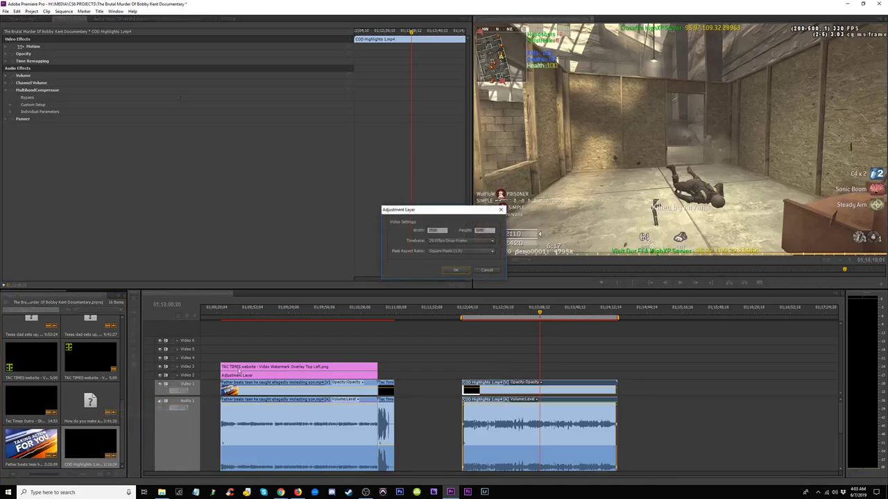
pyautogui.click(445, 270)
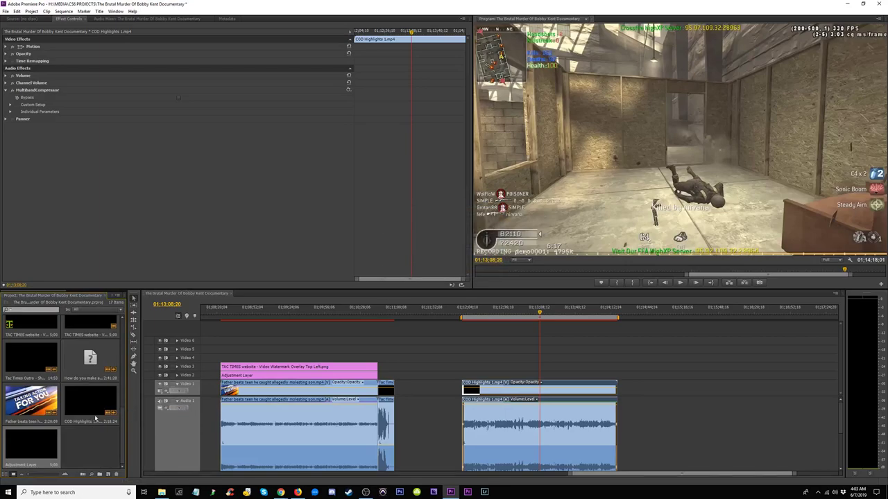
pyautogui.moveTo(31, 444); pyautogui.dragTo(617, 375)
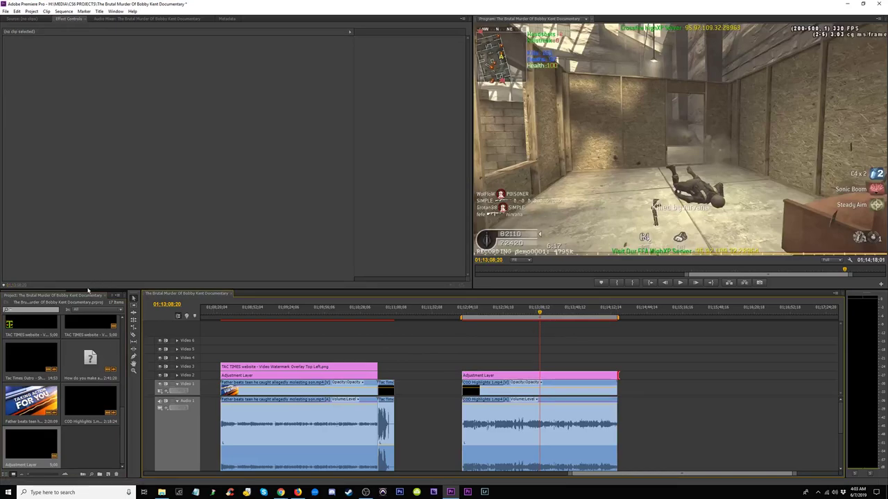
# Step: Apply Fast Color Corrector to the adjustment layer and review its settings
pyautogui.click(54, 295)
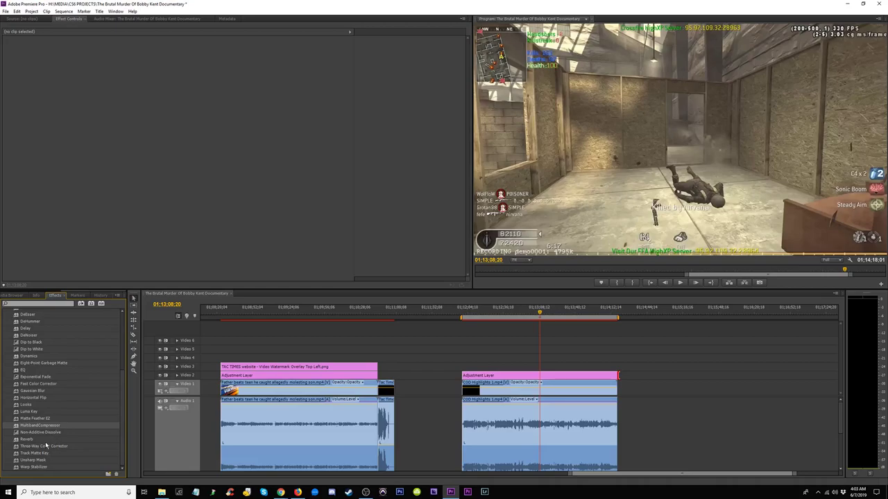
pyautogui.moveTo(34, 385); pyautogui.dragTo(539, 375)
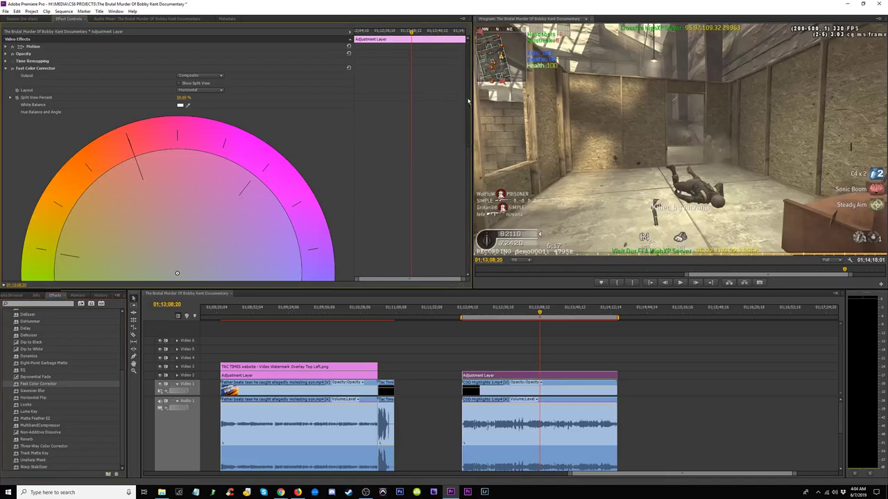
pyautogui.scroll(-2, 466, 109)
pyautogui.scroll(-4, 466, 110)
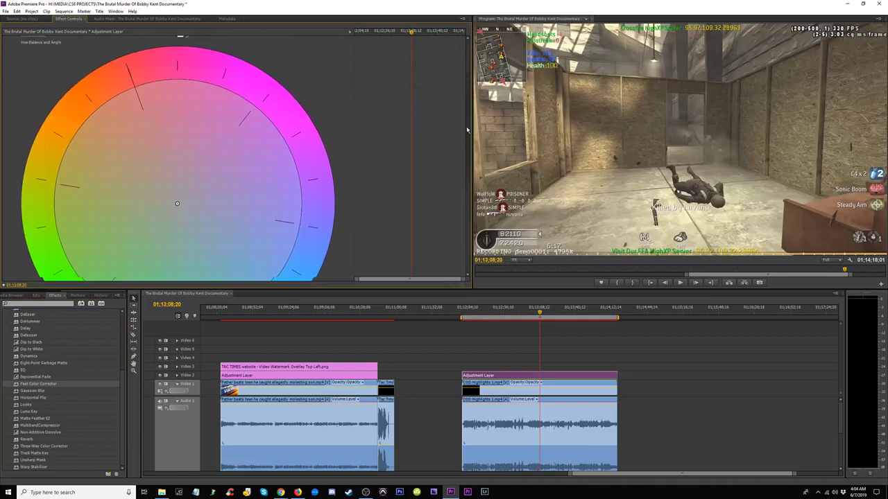
pyautogui.scroll(3, 466, 111)
pyautogui.scroll(-1, 466, 110)
pyautogui.scroll(2, 444, 104)
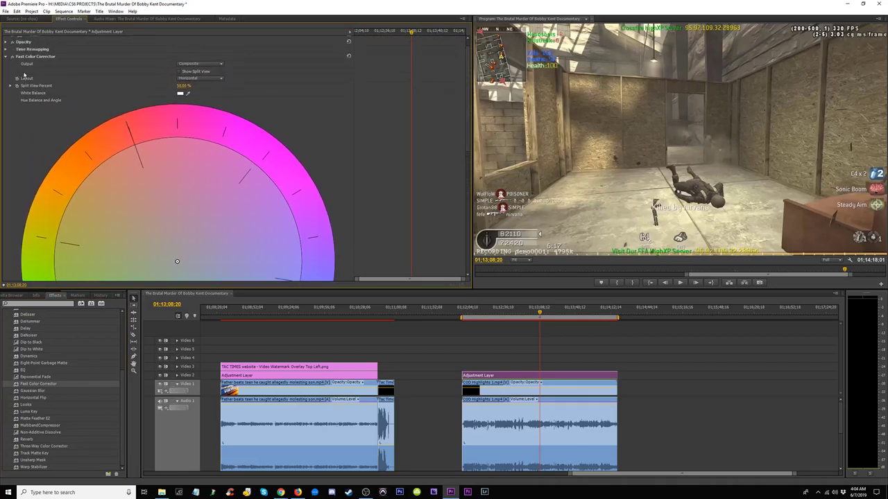
pyautogui.scroll(-10, 345, 179)
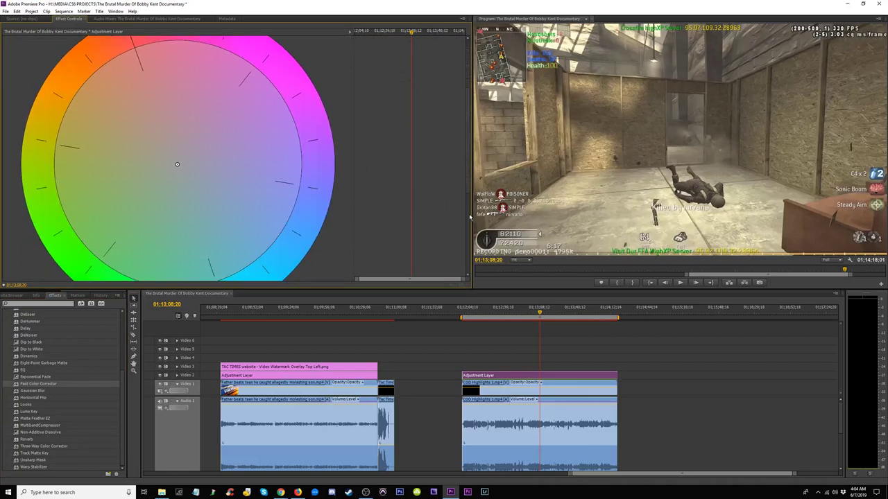
pyautogui.scroll(-15, 319, 208)
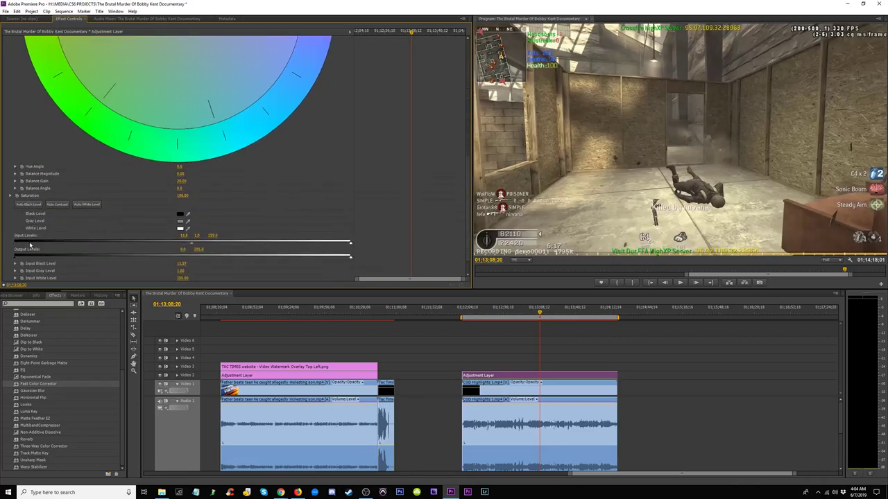
pyautogui.moveTo(538, 309); pyautogui.dragTo(499, 315)
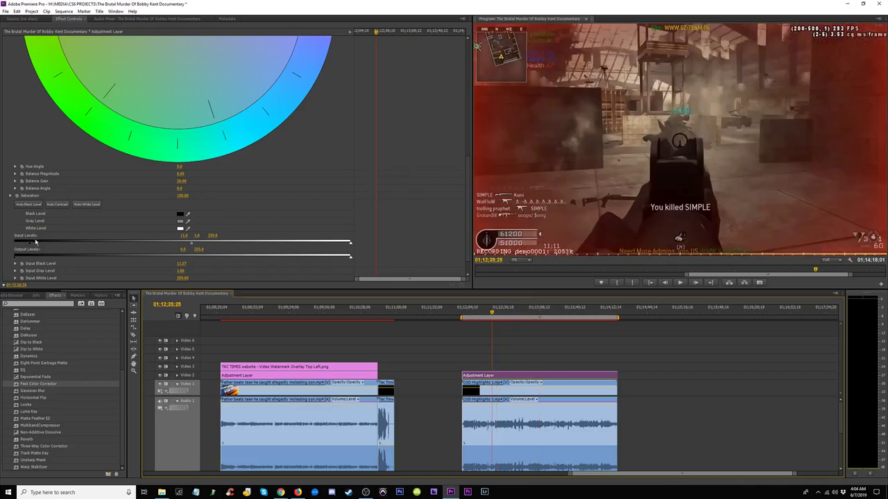
# Step: Lower the input black level and change the input gray level to brighten the footage
pyautogui.moveTo(29, 247); pyautogui.dragTo(20, 246)
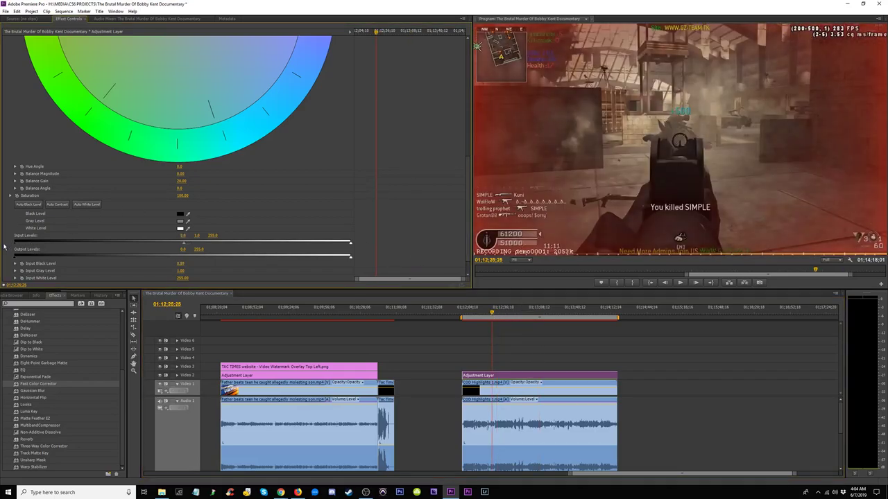
pyautogui.click(567, 314)
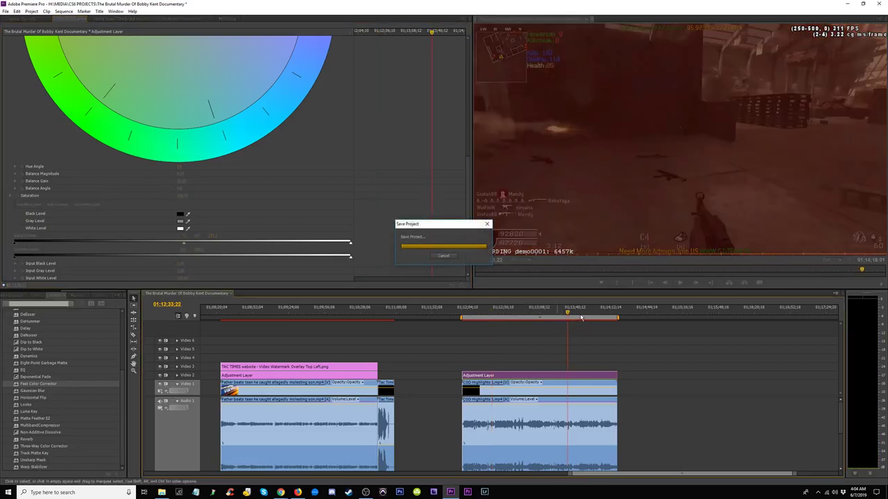
pyautogui.moveTo(581, 317); pyautogui.dragTo(524, 313)
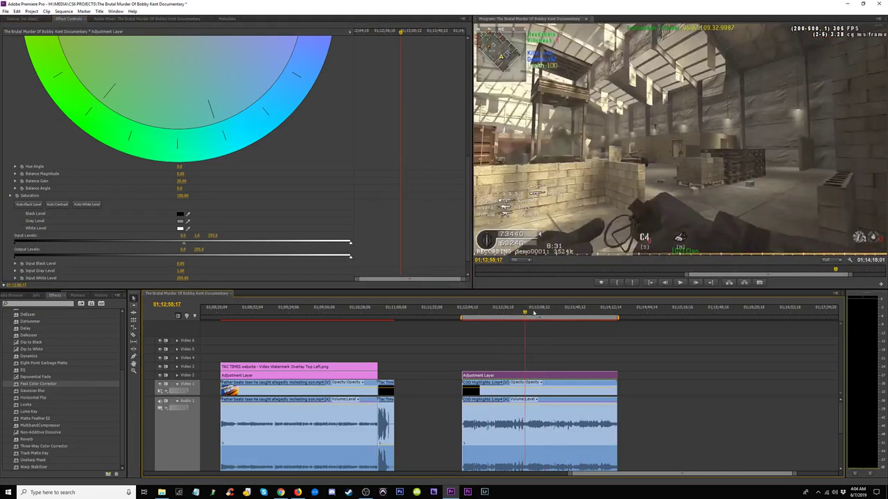
pyautogui.click(198, 235)
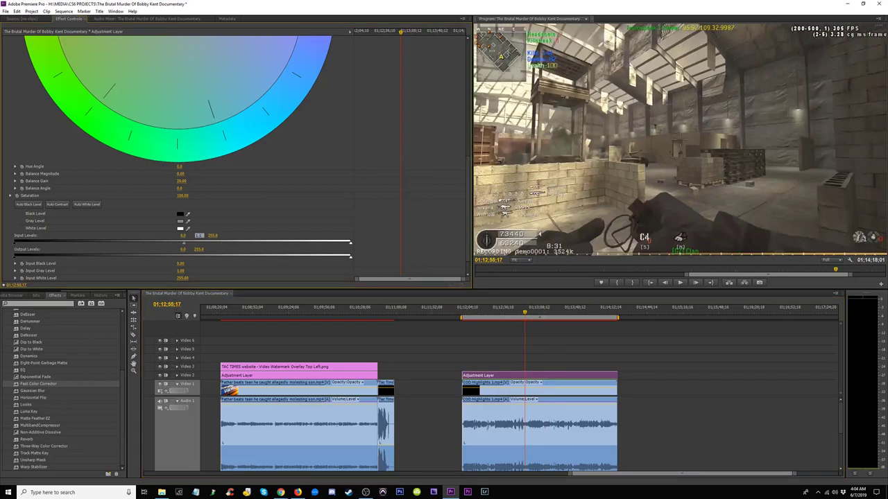
pyautogui.press('Return')
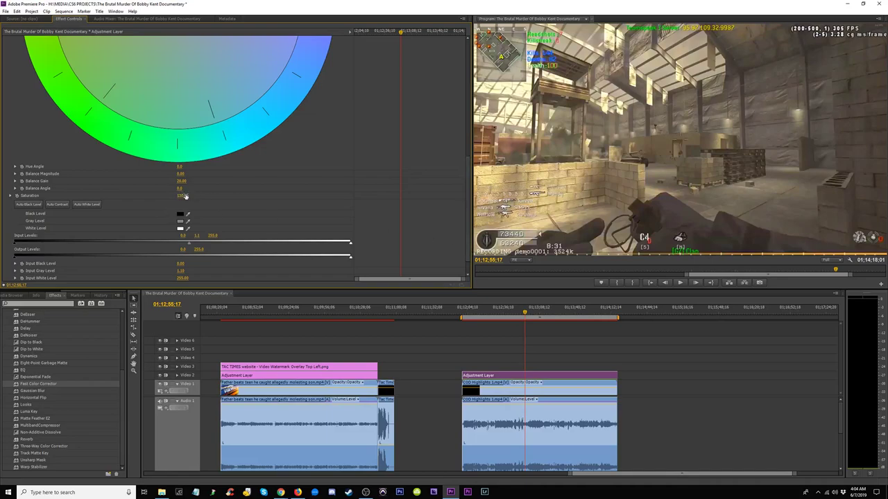
# Step: Pull the colour balance wheel off-centre to tint the footage, previewing the grade
pyautogui.scroll(5, 302, 137)
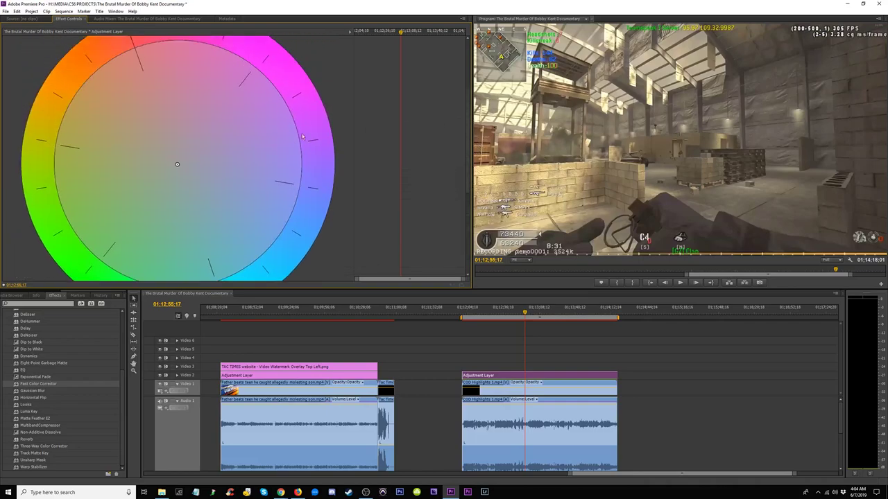
pyautogui.moveTo(178, 164)
pyautogui.mouseDown()
pyautogui.moveTo(197, 176)
pyautogui.moveTo(151, 143)
pyautogui.mouseUp()
pyautogui.scroll(-5, 254, 251)
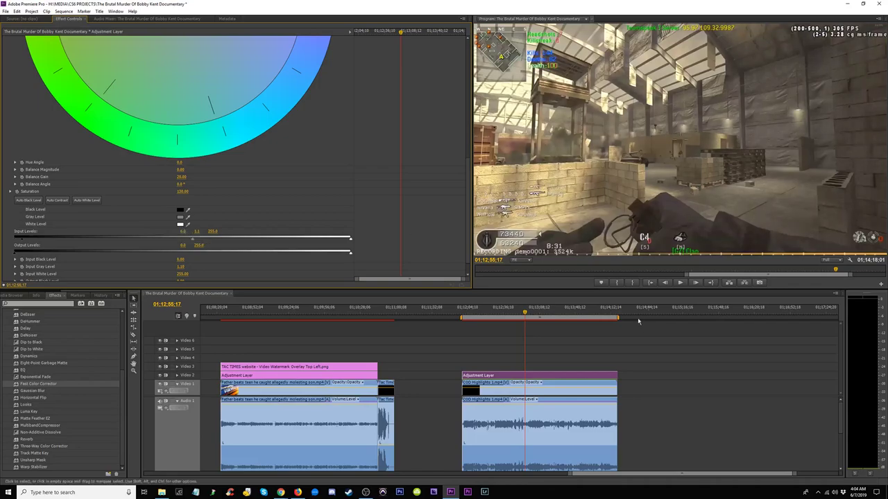
pyautogui.moveTo(541, 316); pyautogui.dragTo(496, 314)
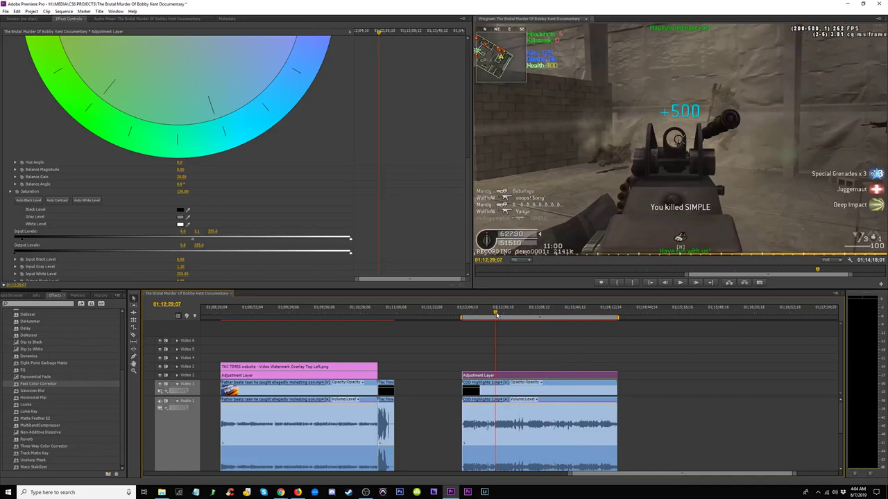
pyautogui.click(23, 244)
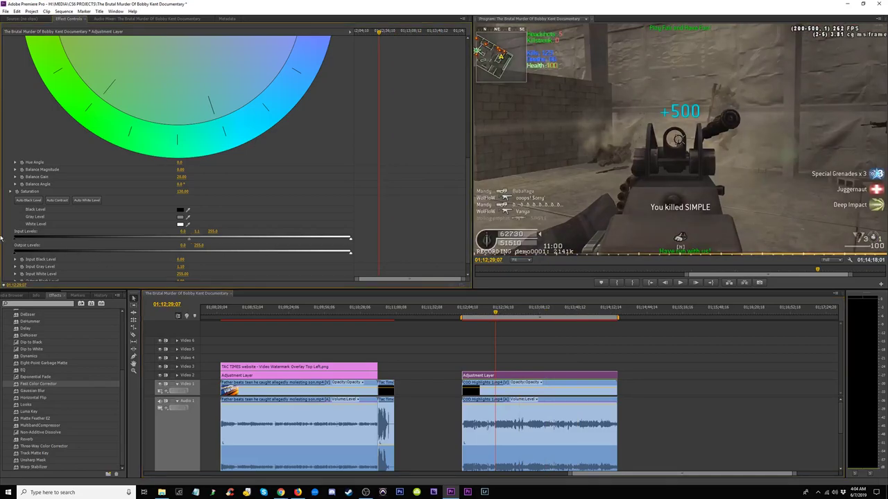
pyautogui.moveTo(550, 317); pyautogui.dragTo(486, 316)
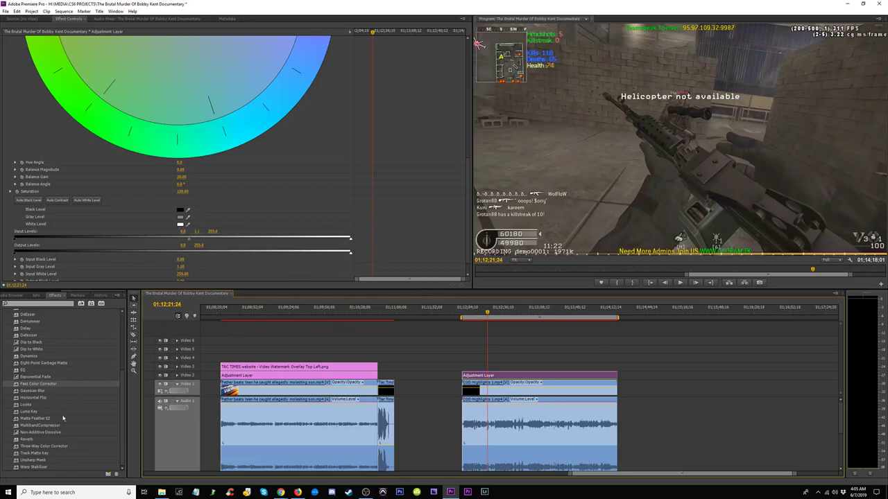
# Step: Add Unsharp Mask to the adjustment layer and return to its effect settings
pyautogui.moveTo(38, 459); pyautogui.dragTo(534, 378)
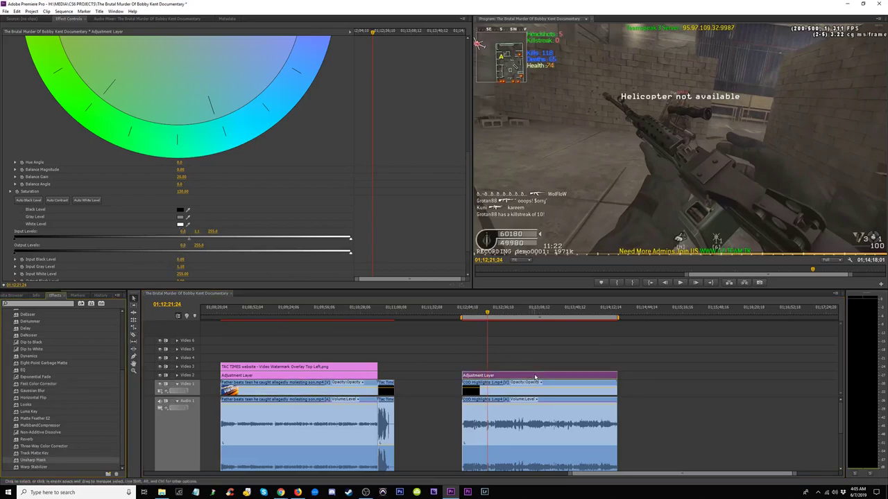
pyautogui.click(142, 20)
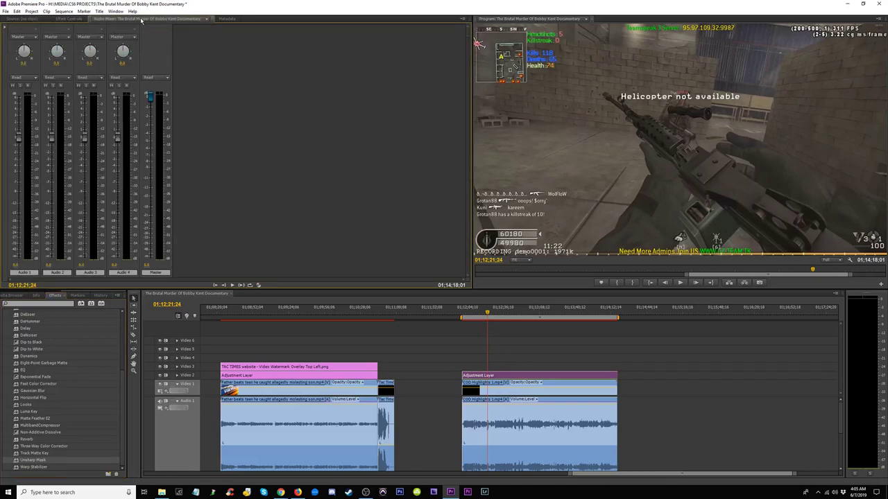
pyautogui.click(58, 20)
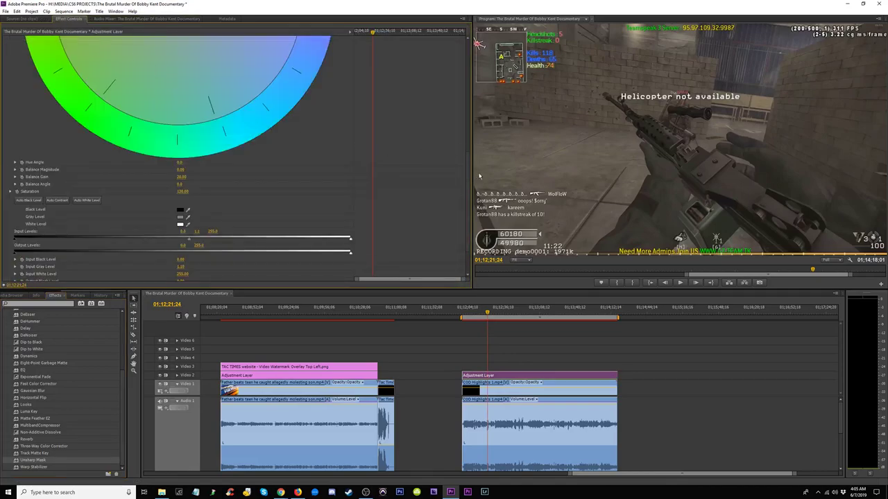
# Step: Set the Unsharp Mask Amount to 80 and Radius to 2.0
pyautogui.scroll(-2, 175, 266)
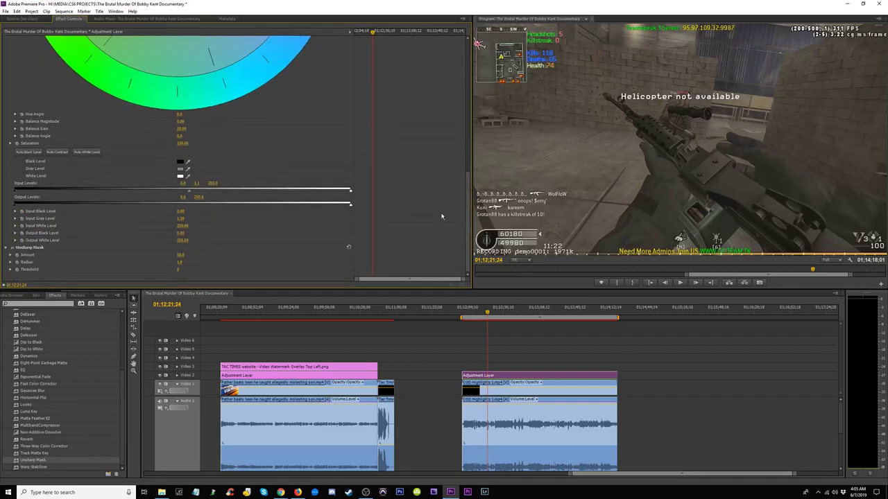
pyautogui.click(181, 255)
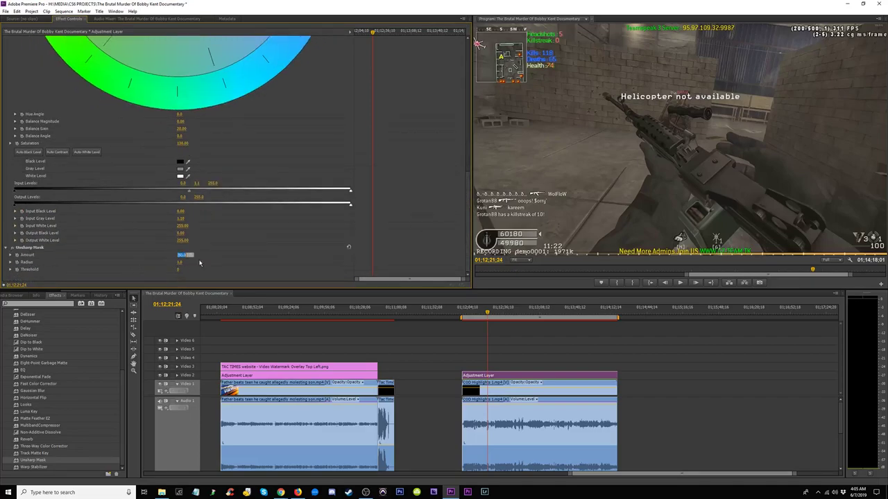
pyautogui.write('80')
pyautogui.press('Tab')
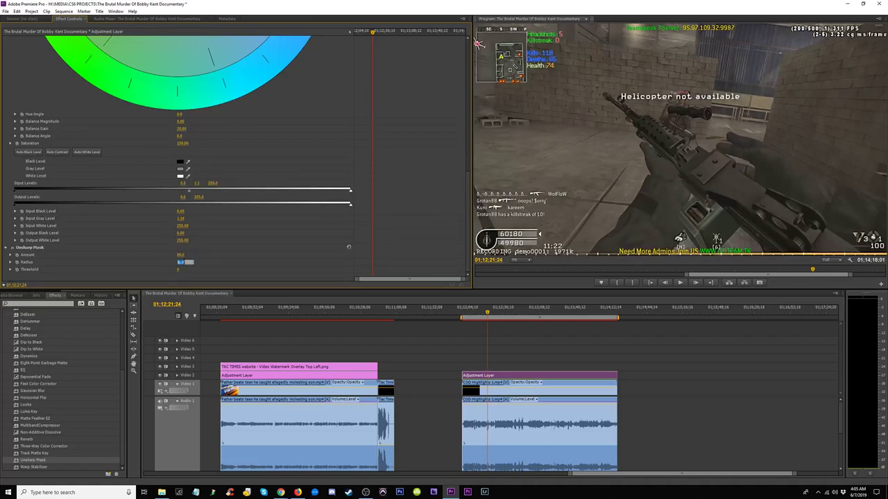
pyautogui.write('2')
pyautogui.press('Return')
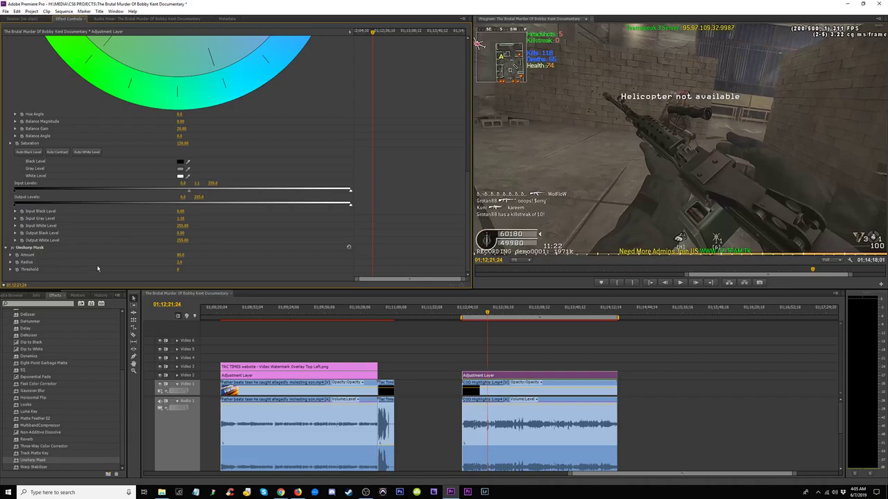
pyautogui.click(32, 249)
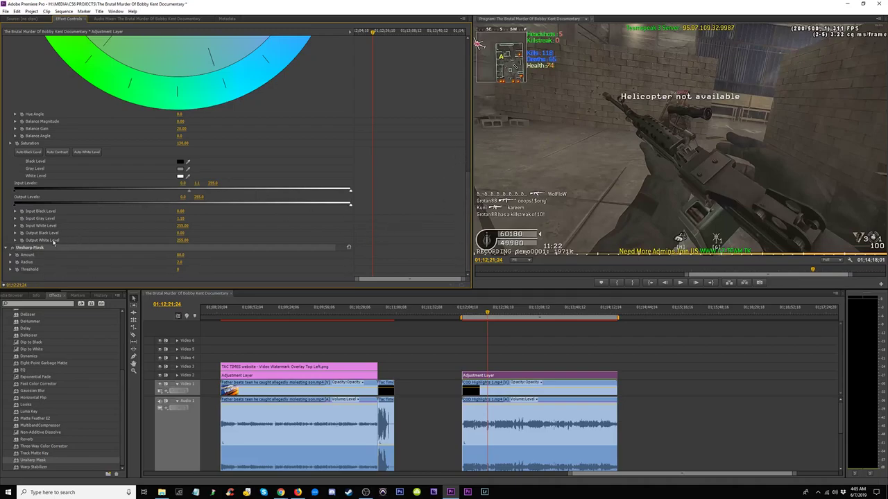
# Step: Duplicate the Unsharp Mask and give the copy a Radius of 6
pyautogui.rightClick(34, 248)
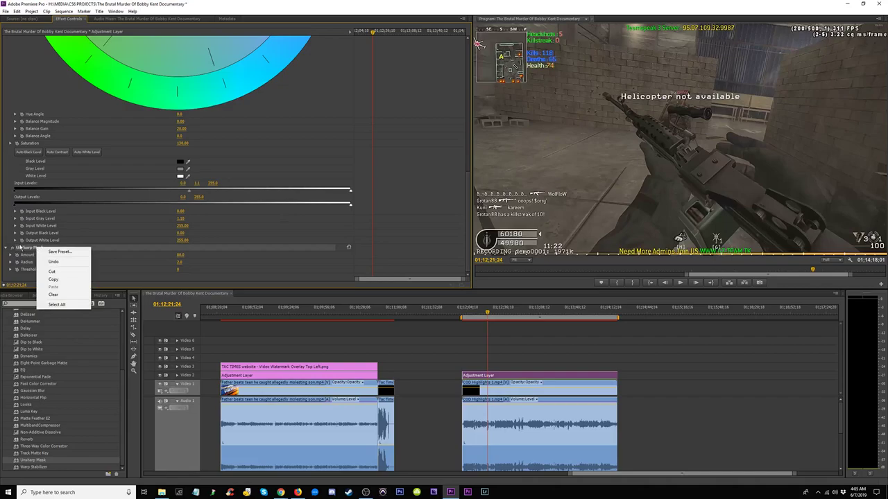
pyautogui.click(25, 250)
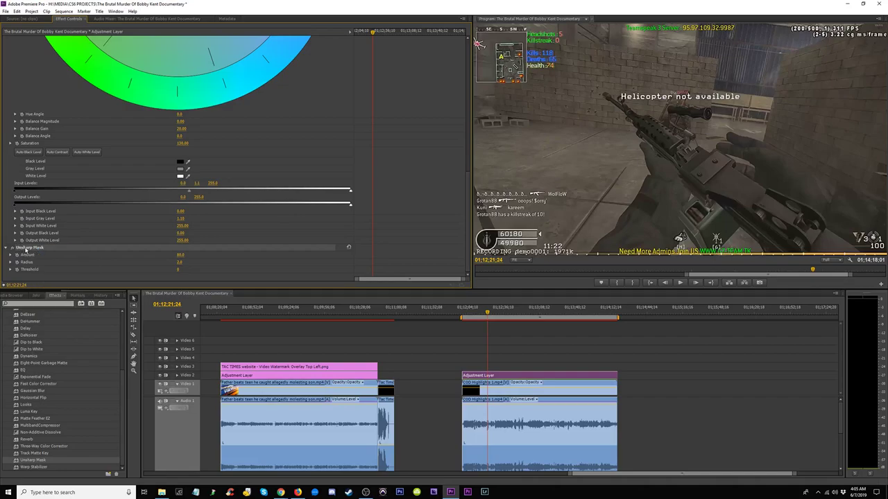
pyautogui.hotkey('ctrl', 'v')
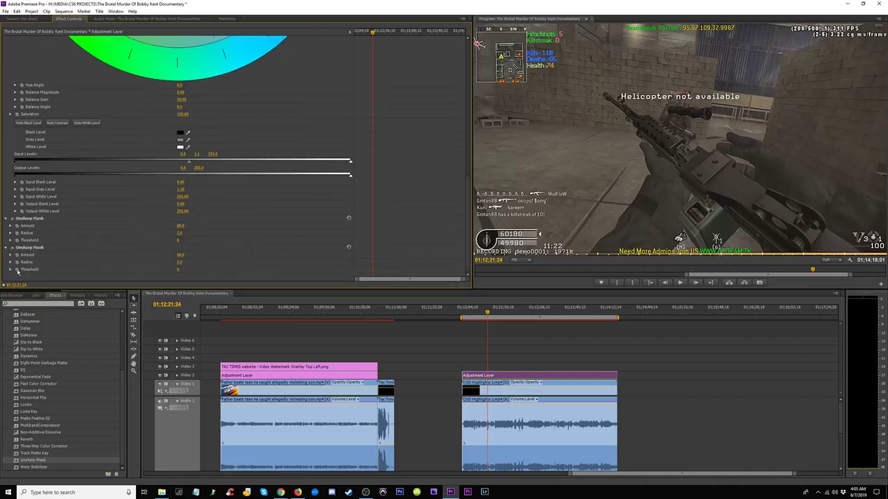
pyautogui.click(180, 263)
pyautogui.write('6')
pyautogui.press('Return')
# Step: Step through several points of the clip to check the sharpening
pyautogui.click(513, 310)
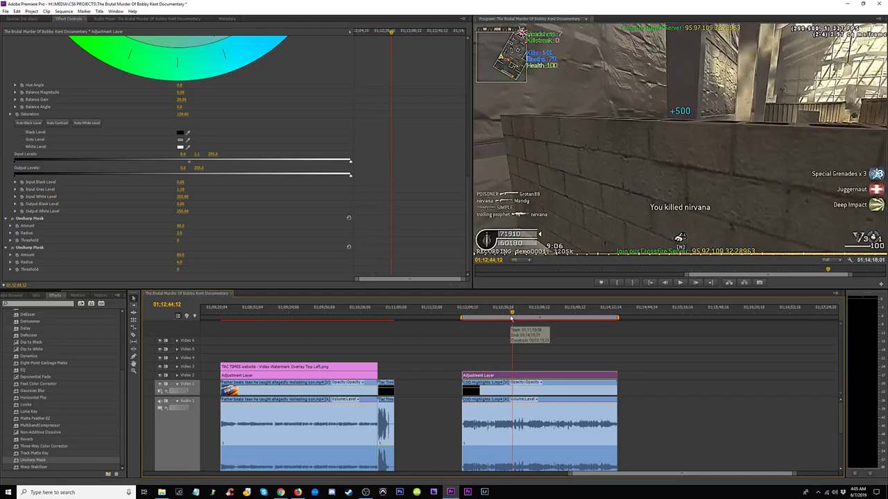
pyautogui.click(539, 312)
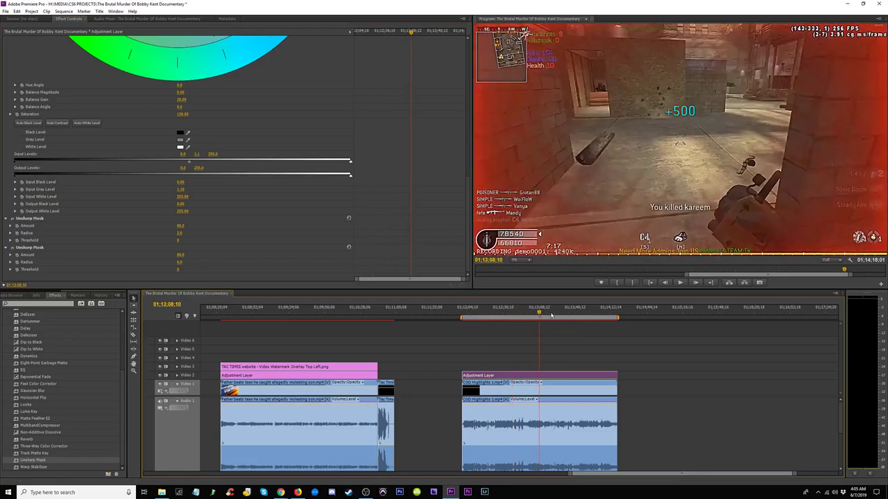
pyautogui.click(559, 314)
pyautogui.click(576, 313)
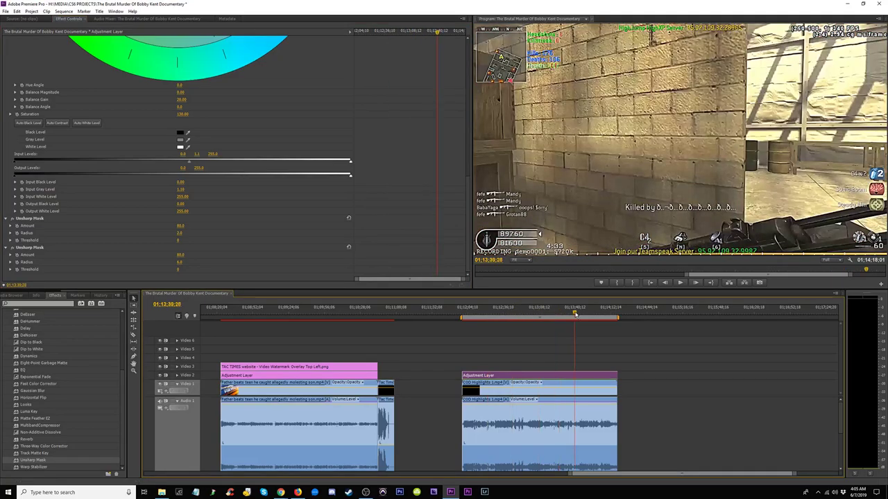
pyautogui.click(586, 314)
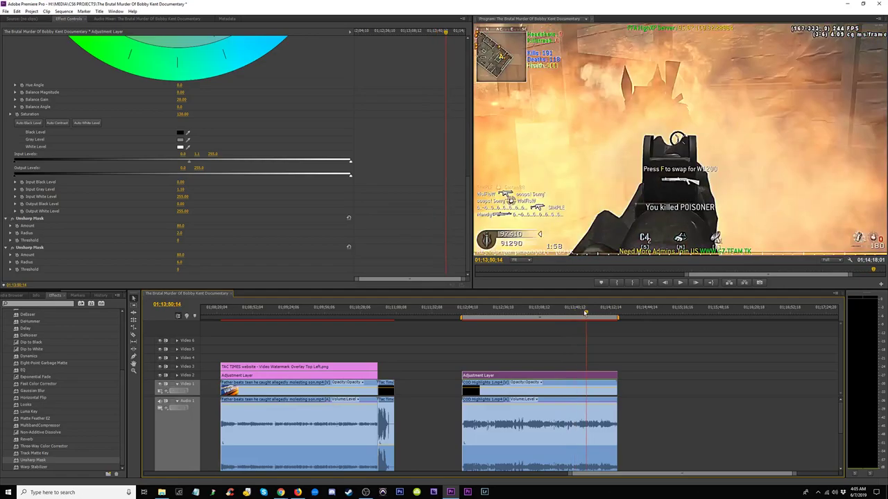
pyautogui.click(486, 313)
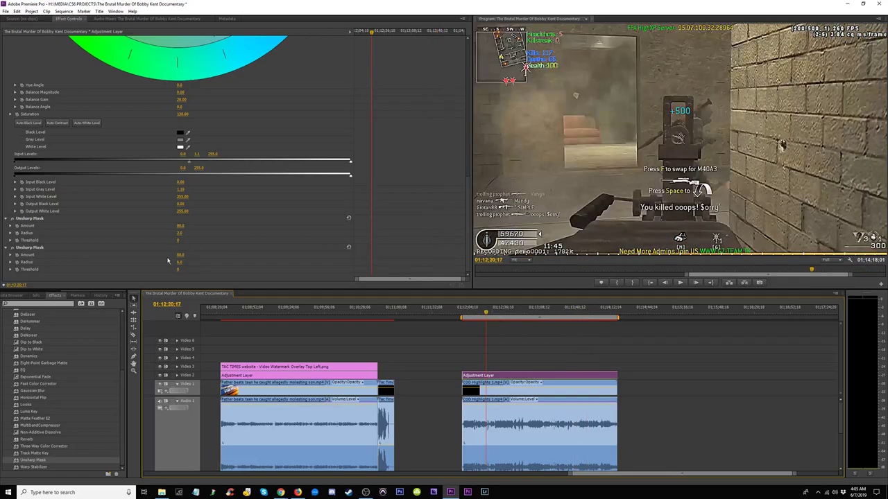
# Step: Set the second Unsharp Mask Amount to 30 and the first to 70
pyautogui.click(181, 254)
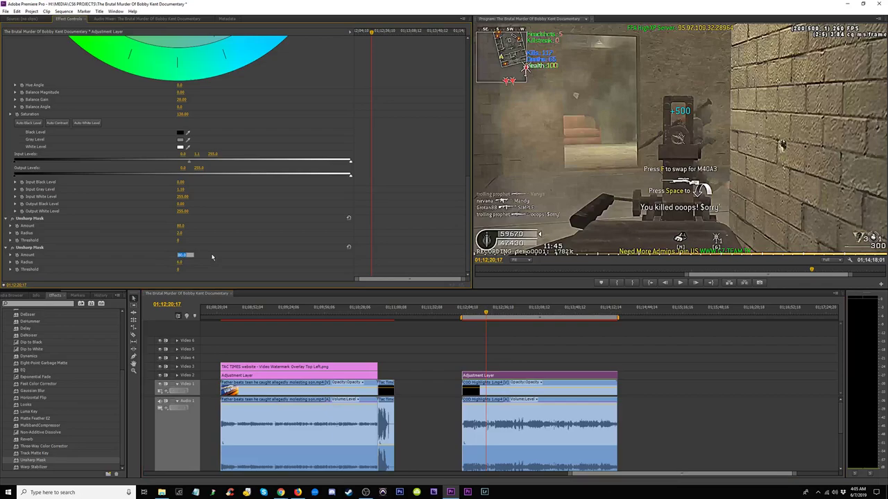
pyautogui.write('30')
pyautogui.click(182, 225)
pyautogui.write('70')
pyautogui.click(536, 310)
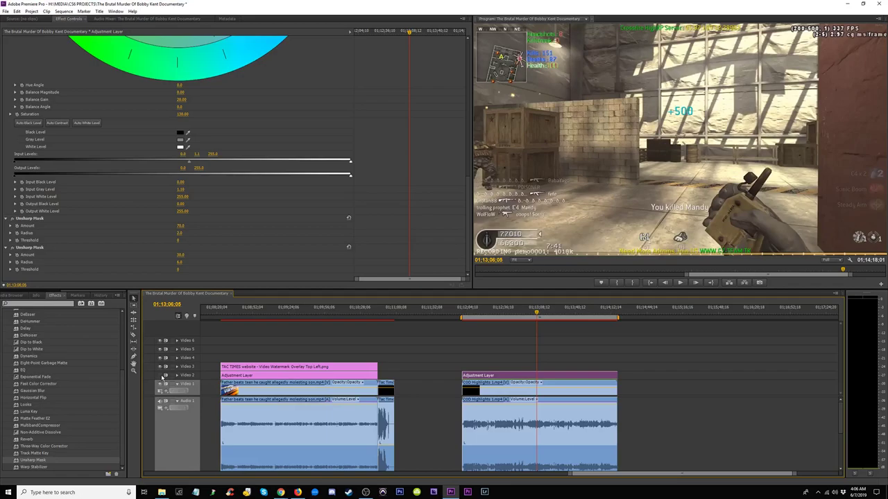
# Step: Zoom the Program monitor to 150% and toggle Video 2 visibility to compare the grade
pyautogui.click(519, 261)
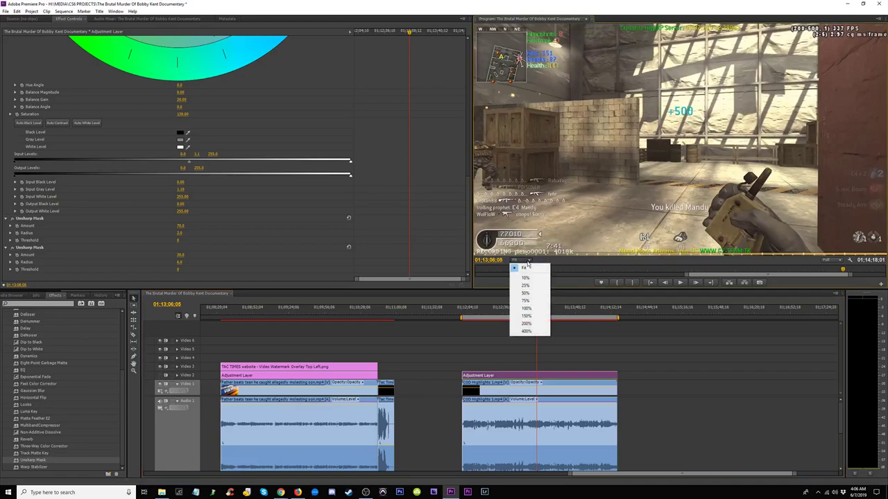
pyautogui.click(527, 317)
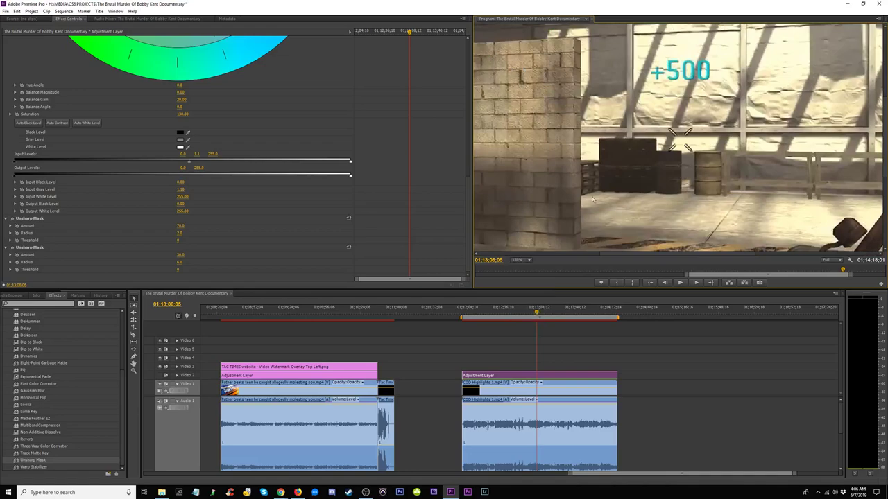
pyautogui.click(160, 375)
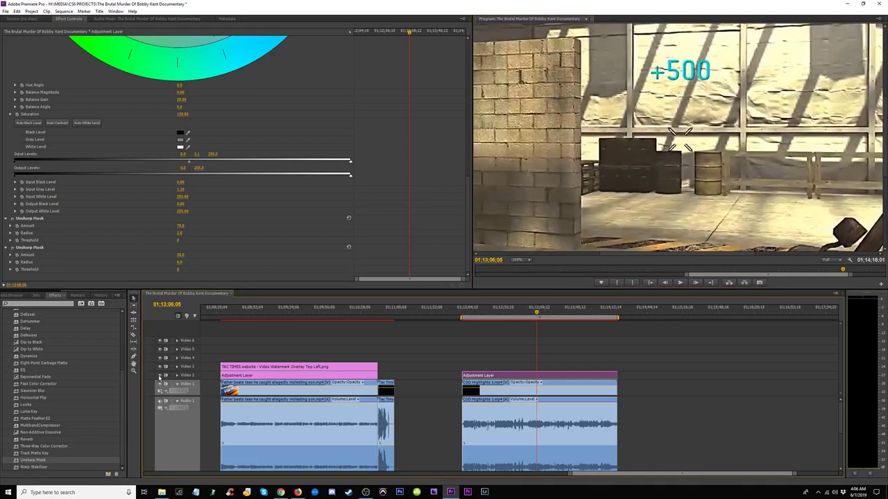
pyautogui.click(160, 375)
pyautogui.click(160, 375)
pyautogui.click(160, 375)
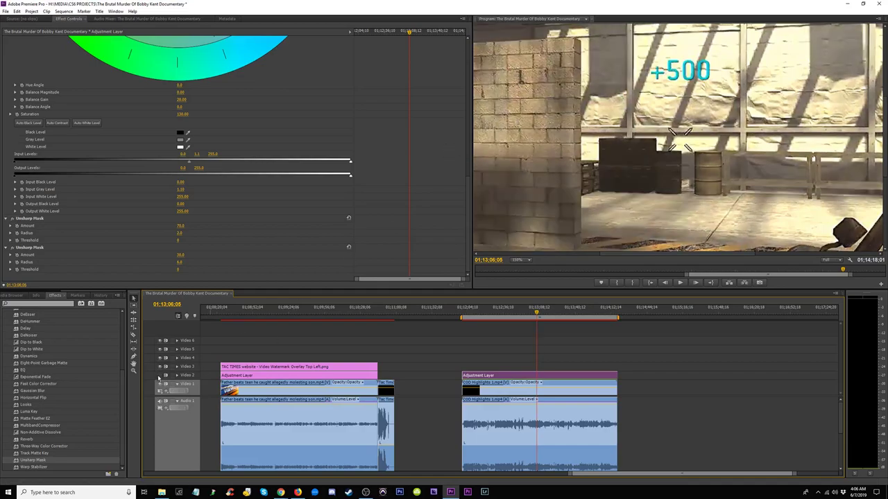
pyautogui.click(160, 376)
pyautogui.click(160, 375)
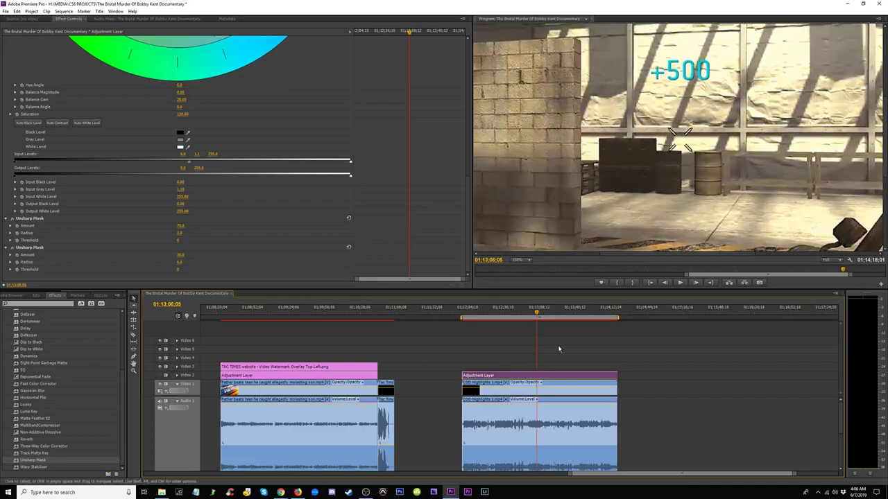
# Step: Compare graded and ungraded frames at later points, then play the graded clip
pyautogui.click(555, 314)
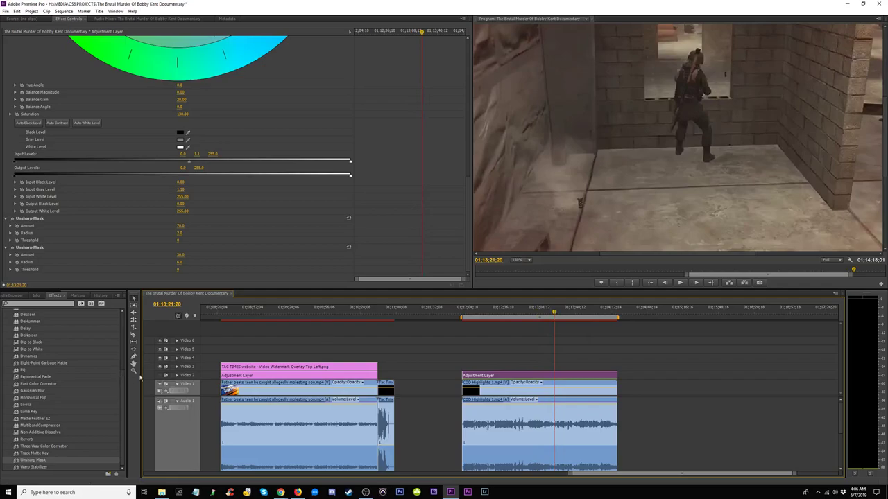
pyautogui.click(160, 377)
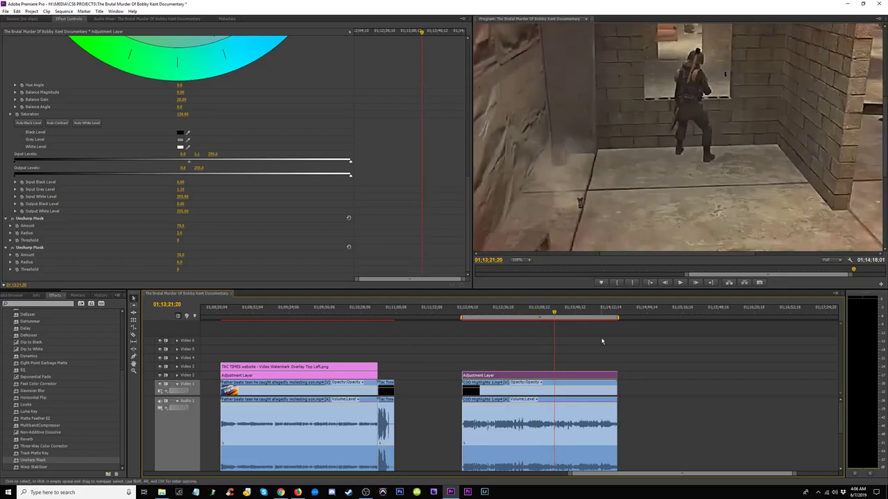
pyautogui.click(579, 314)
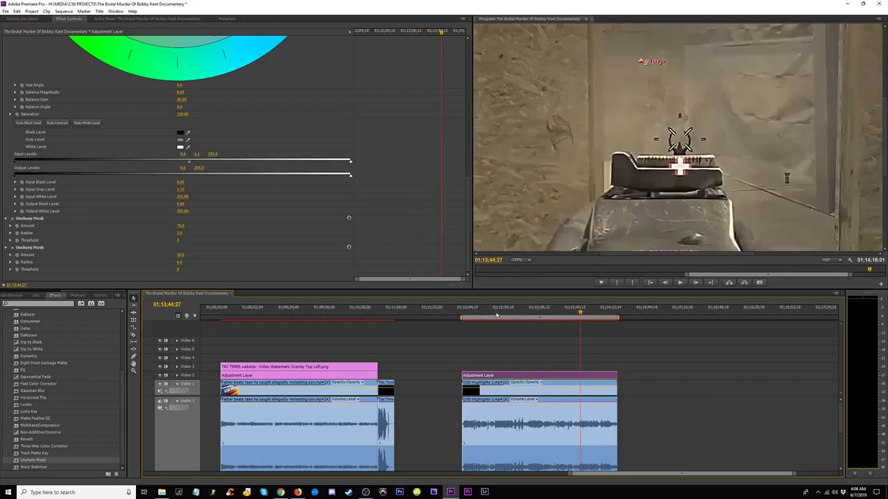
pyautogui.click(161, 376)
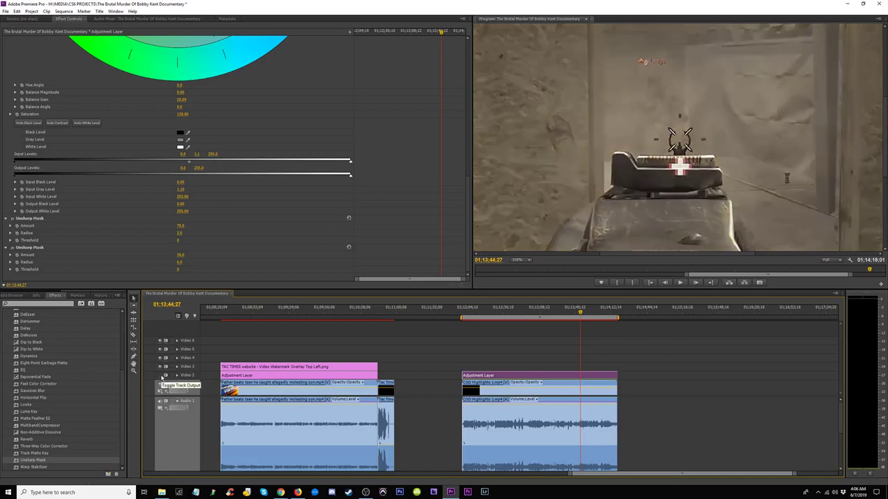
pyautogui.click(162, 375)
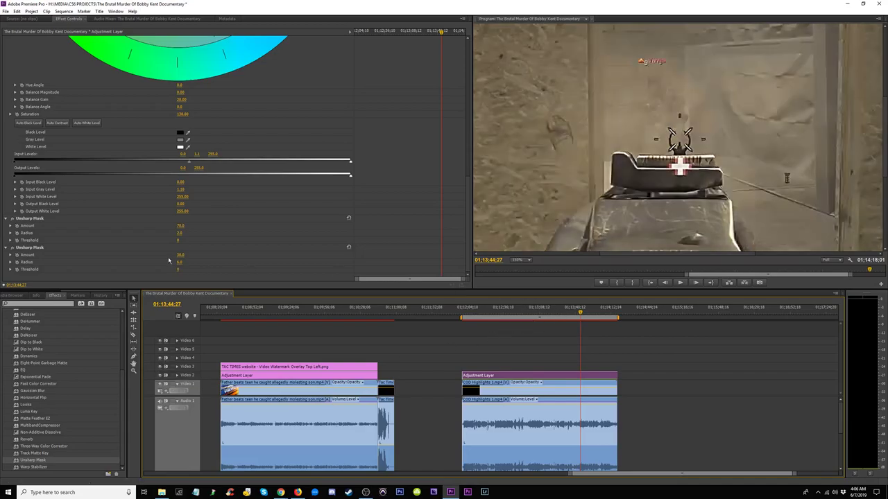
pyautogui.click(501, 311)
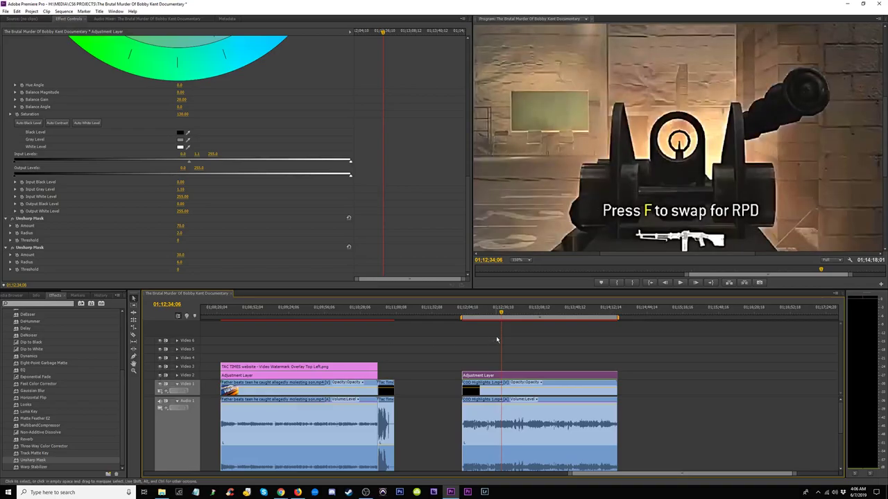
pyautogui.press('space')
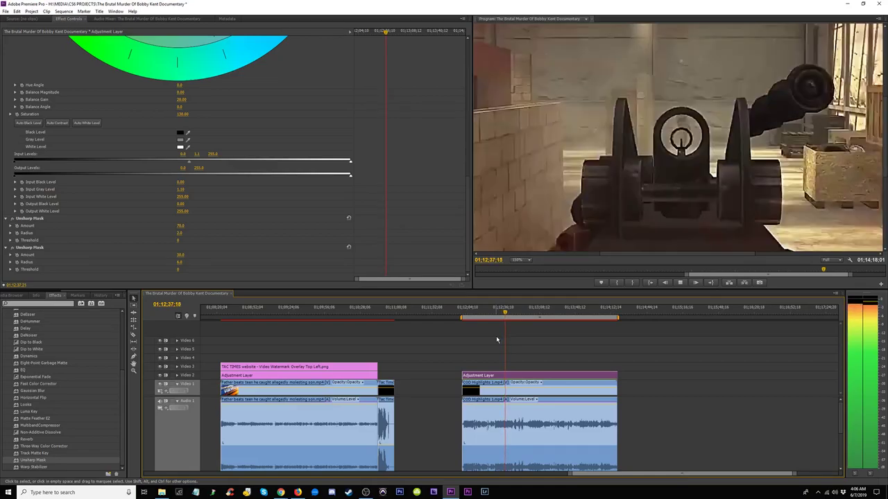
pyautogui.press('space')
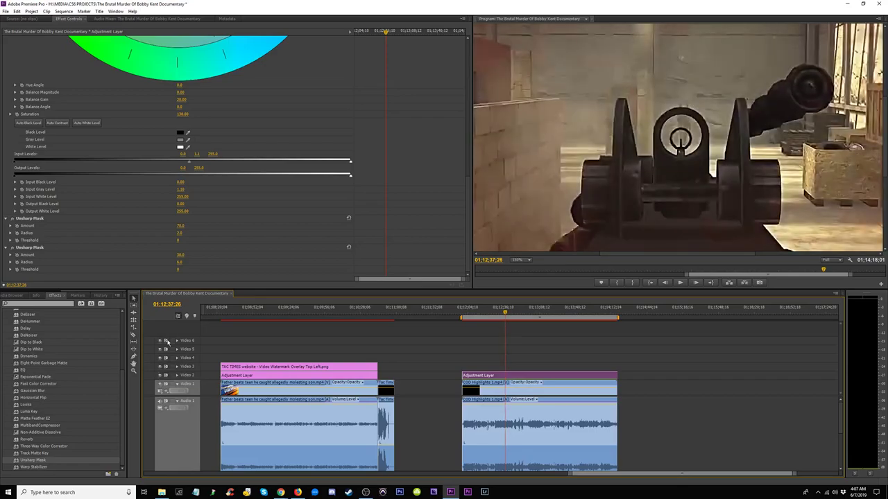
pyautogui.click(11, 219)
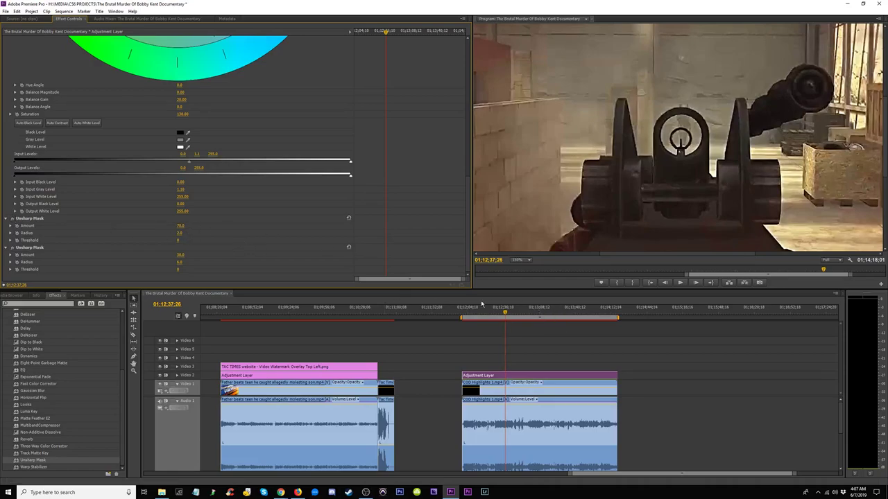
# Step: Apply the Looks effect to the adjustment layer and expand its Look property
pyautogui.scroll(5, 104, 330)
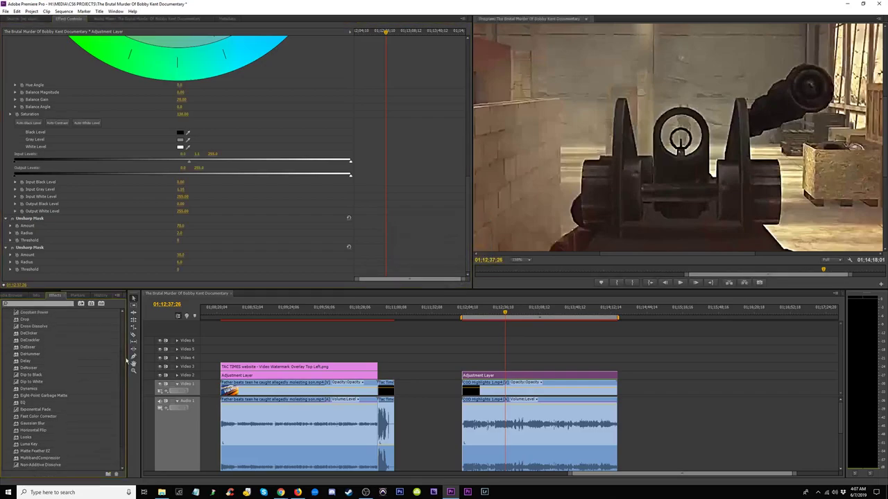
pyautogui.scroll(-4, 77, 374)
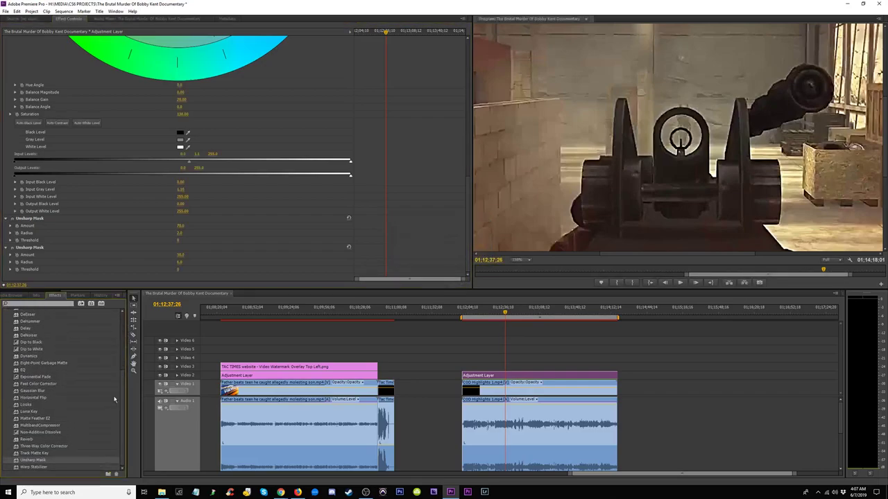
pyautogui.moveTo(27, 405); pyautogui.dragTo(518, 376)
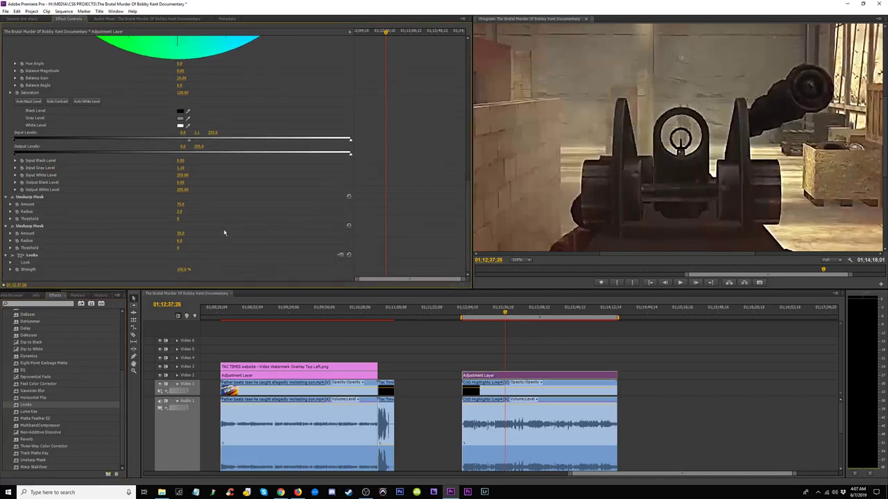
pyautogui.click(9, 262)
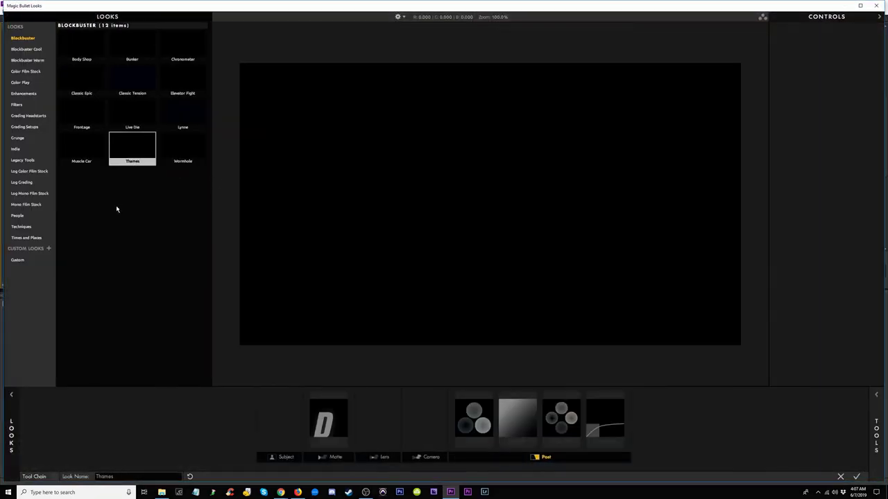
# Step: Pick the Blockbuster Body Shop look and apply it back to Premiere Pro
pyautogui.click(82, 50)
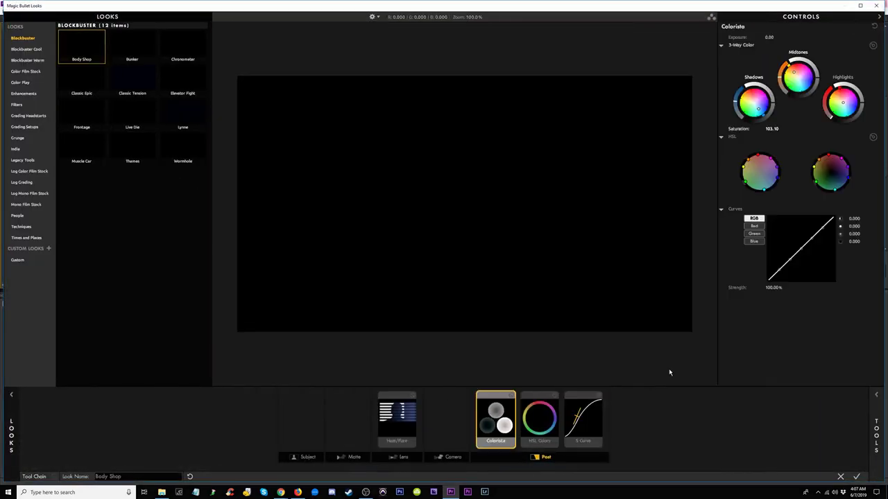
pyautogui.click(857, 477)
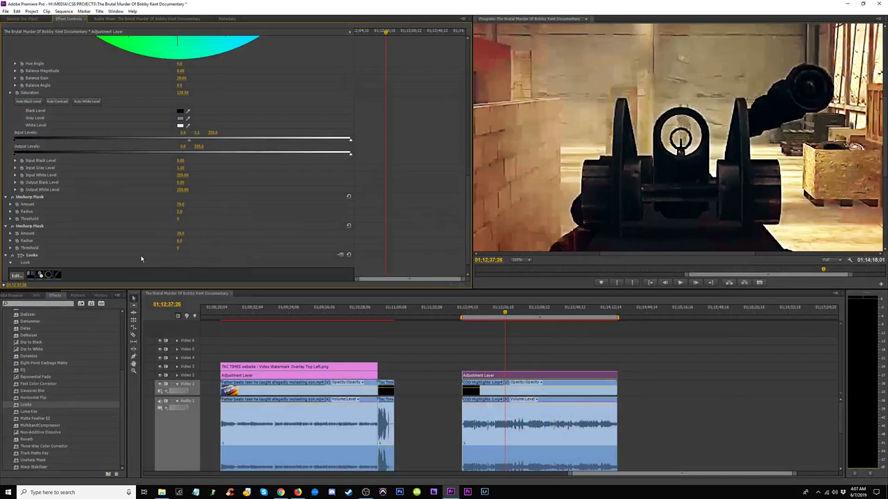
# Step: Set the Looks effect's Strength on the adjustment layer to 50%
pyautogui.scroll(-1, 132, 260)
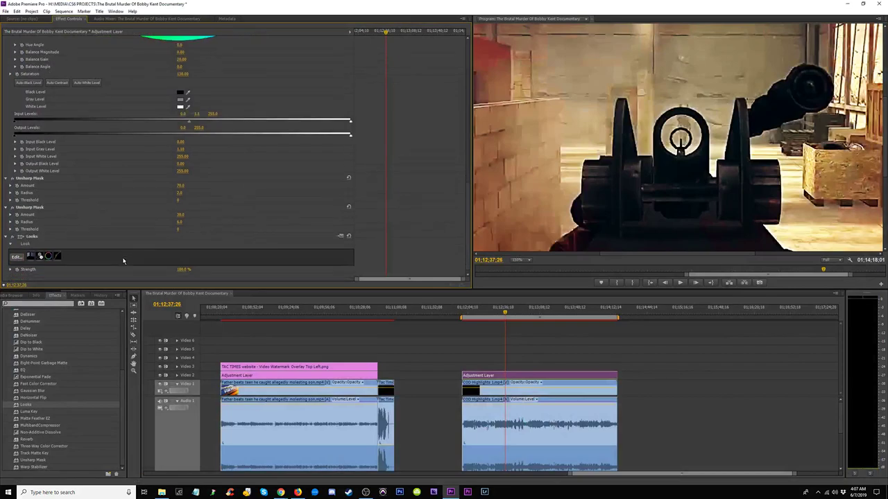
pyautogui.click(11, 269)
pyautogui.click(184, 257)
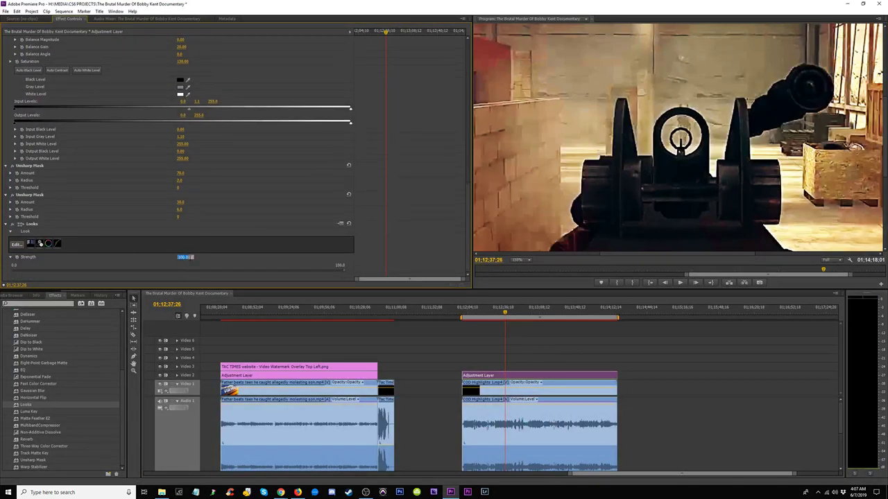
pyautogui.write('50')
pyautogui.press('Return')
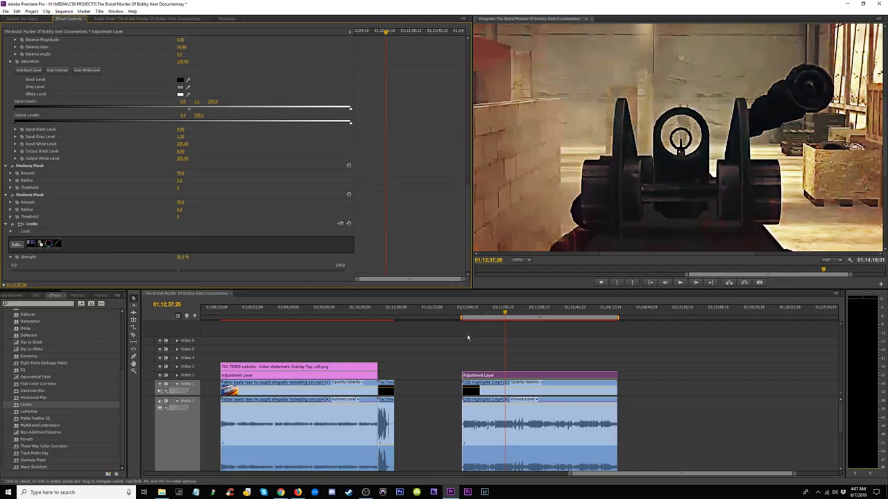
# Step: Fit the frame in the preview and compare the Looks grade on and off at several points in the clip
pyautogui.click(12, 224)
pyautogui.click(12, 224)
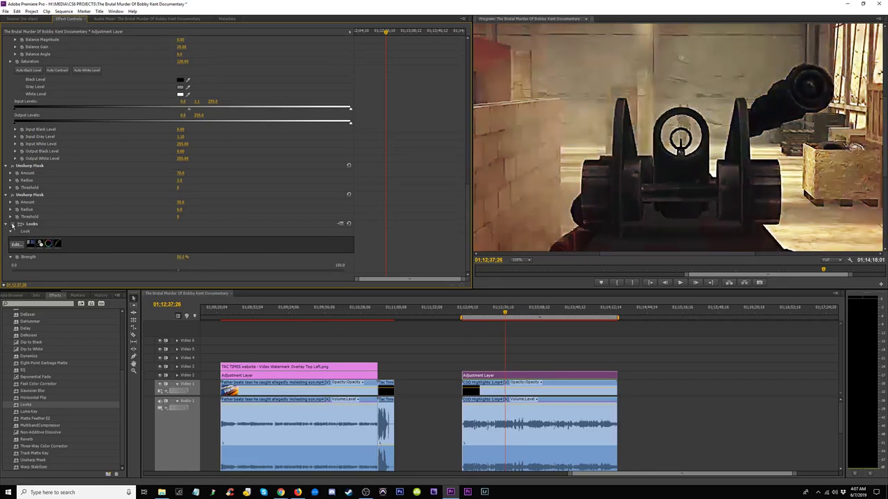
pyautogui.click(527, 260)
pyautogui.click(531, 270)
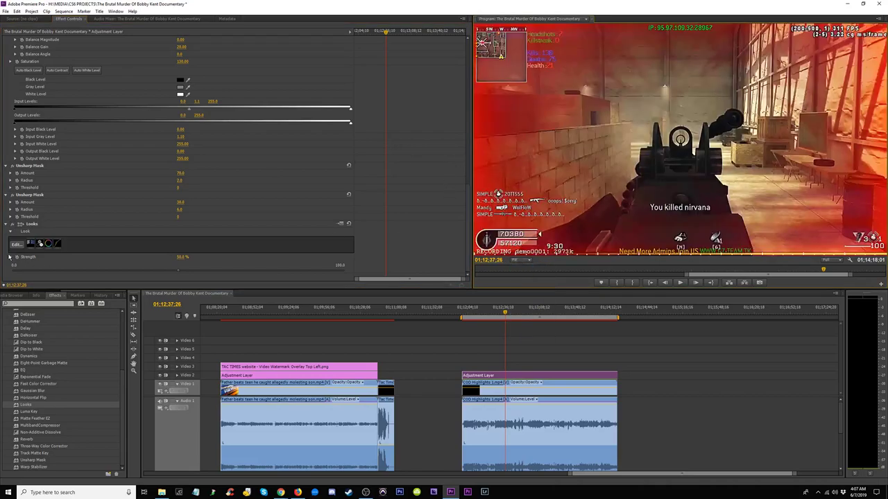
pyautogui.click(12, 224)
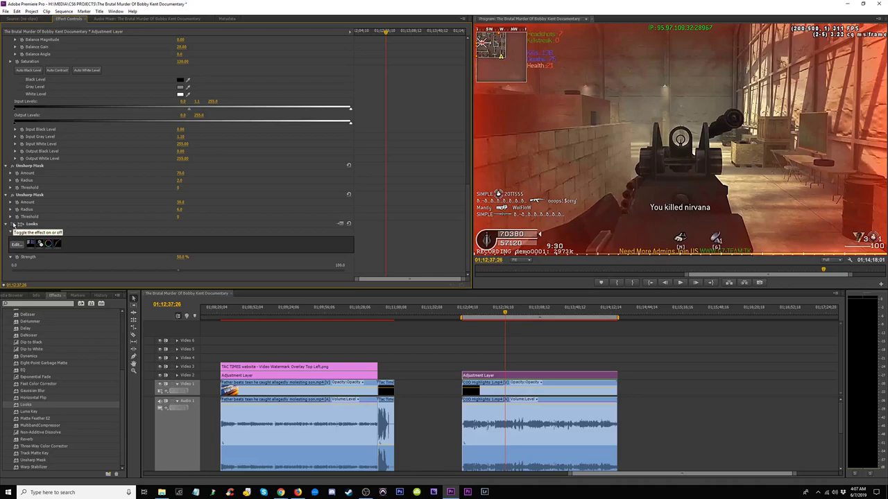
pyautogui.click(12, 225)
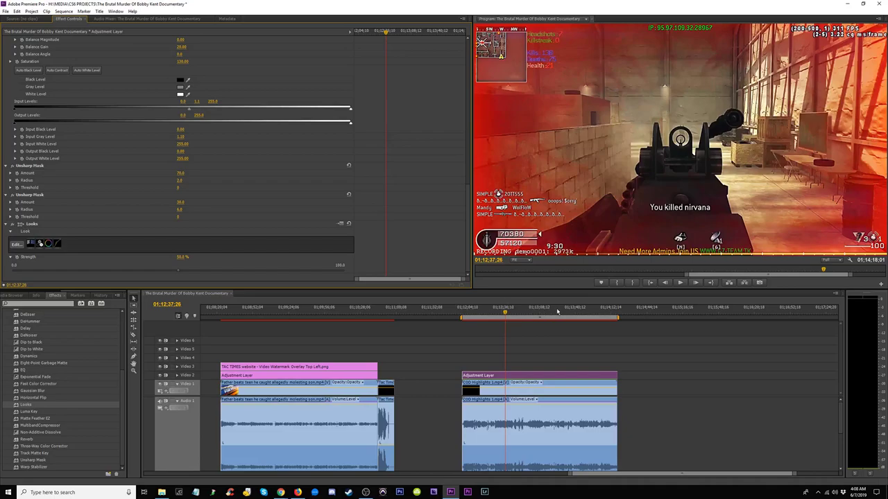
pyautogui.click(12, 224)
pyautogui.click(13, 225)
pyautogui.click(529, 309)
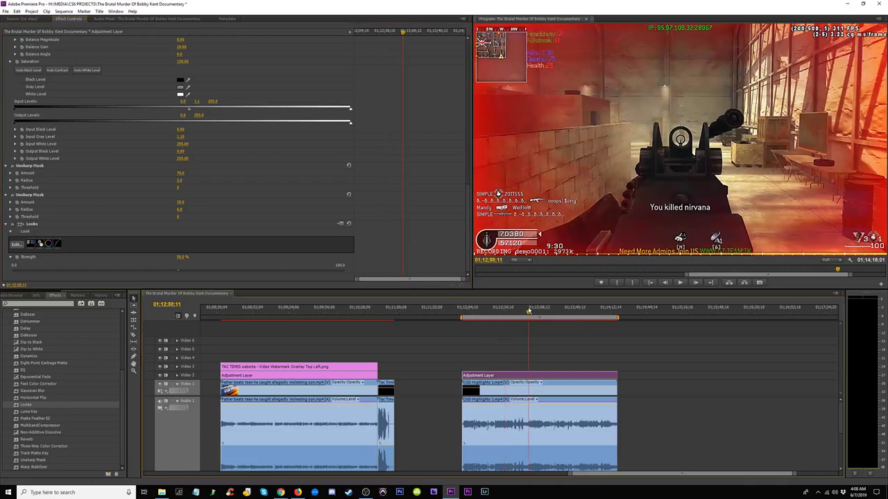
pyautogui.click(557, 309)
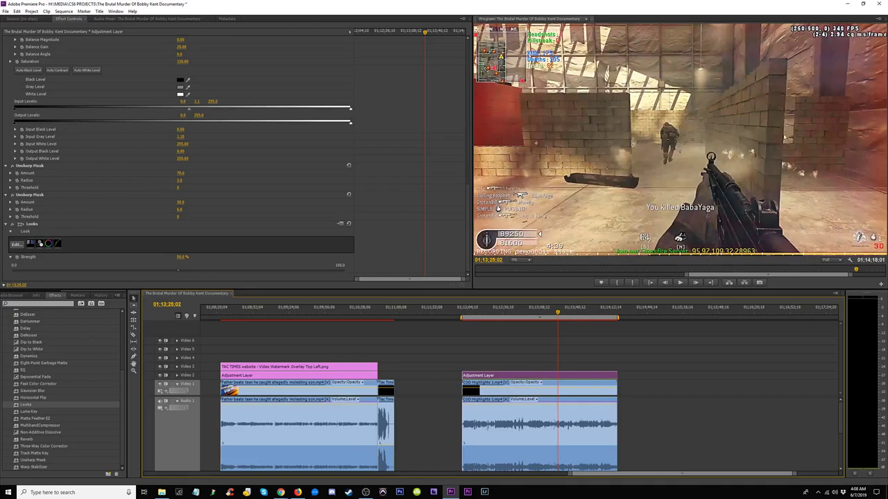
pyautogui.click(12, 224)
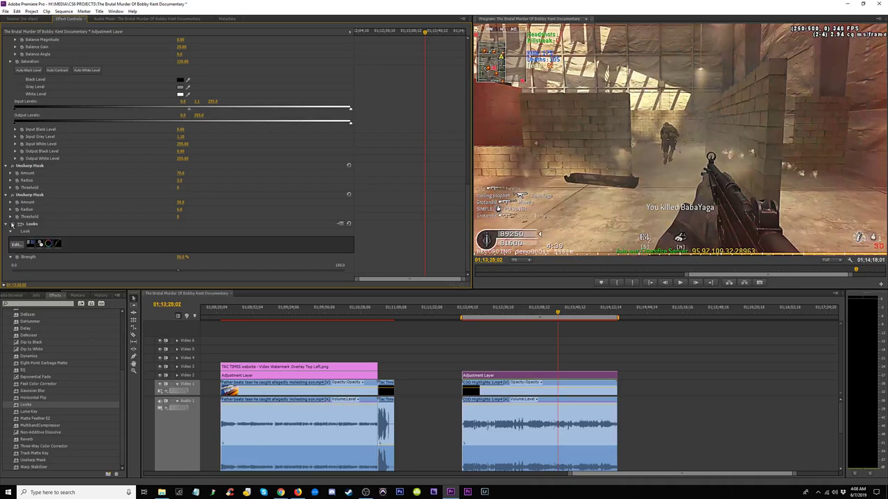
pyautogui.click(576, 314)
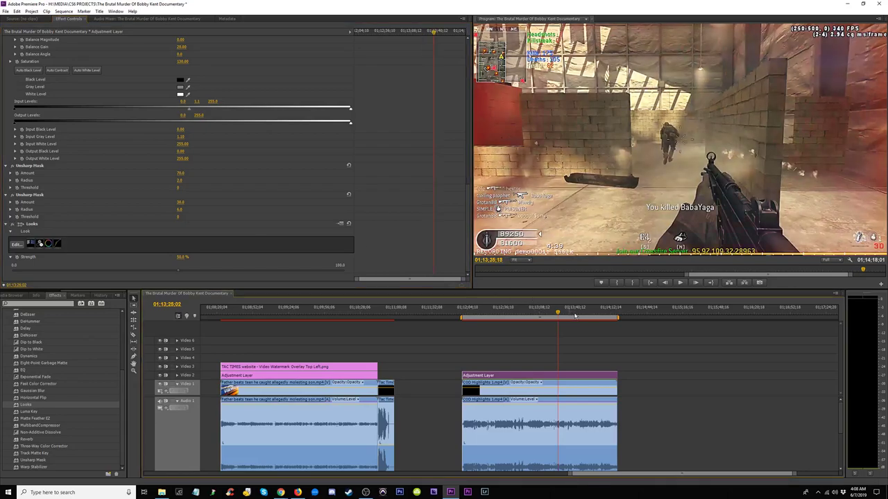
pyautogui.click(597, 314)
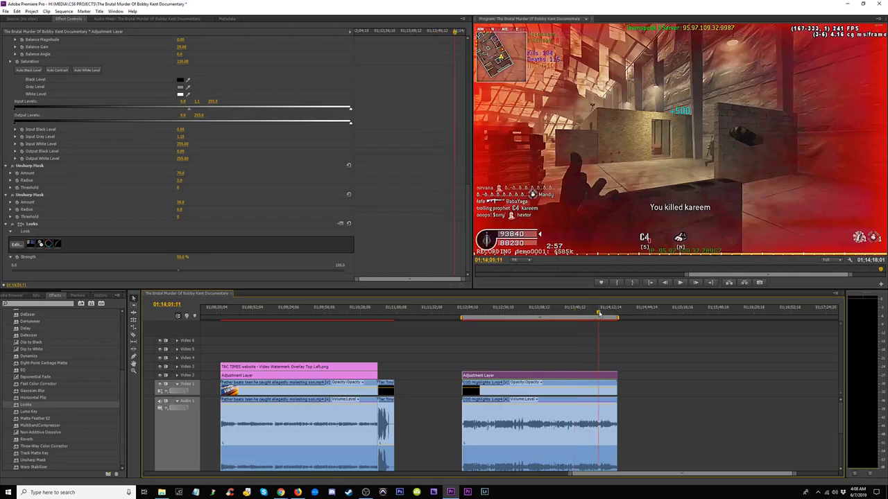
# Step: Flip the Looks grade on and off repeatedly near the clip's end, leaving it enabled
pyautogui.click(21, 225)
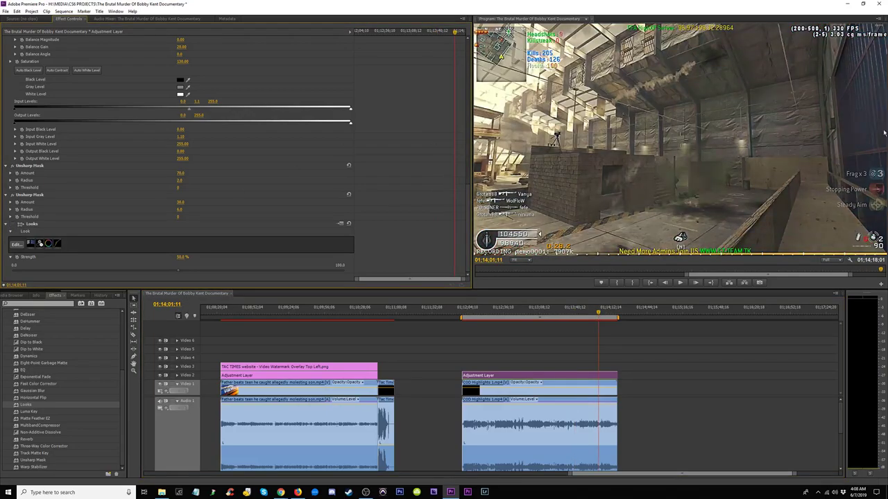
pyautogui.click(19, 225)
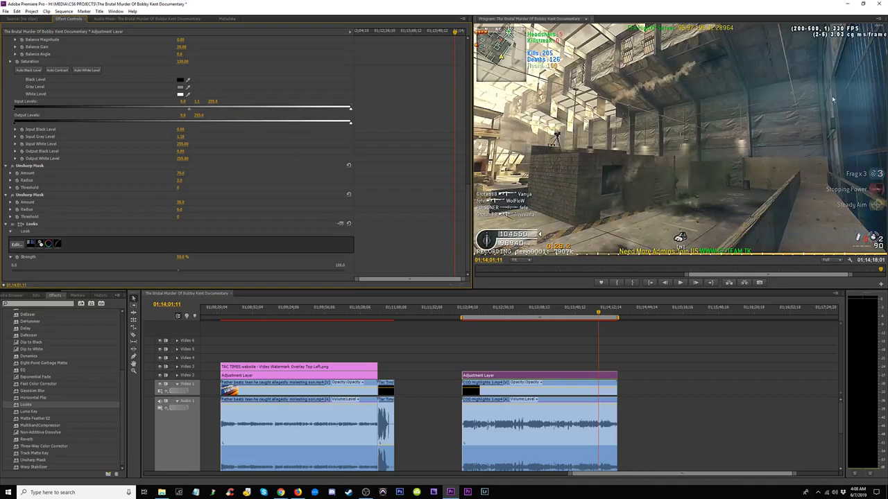
pyautogui.click(13, 225)
pyautogui.click(13, 225)
pyautogui.click(13, 225)
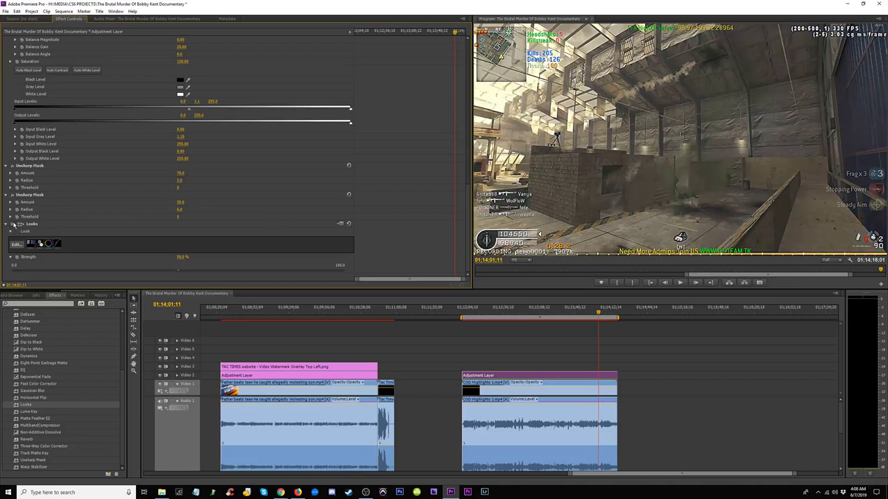
pyautogui.click(13, 225)
pyautogui.click(13, 225)
pyautogui.click(13, 224)
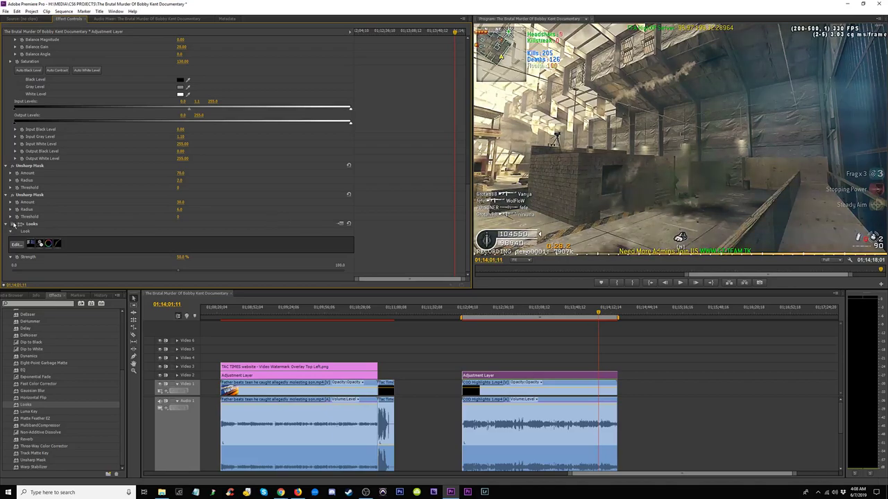
pyautogui.click(13, 225)
pyautogui.click(13, 225)
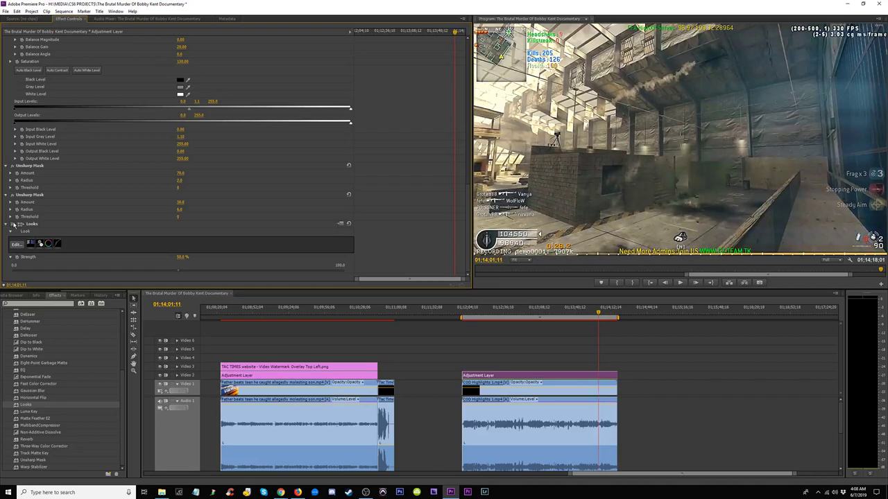
# Step: Scrub and play back the graded clip, then enlarge the Program monitor
pyautogui.click(605, 312)
pyautogui.moveTo(605, 312); pyautogui.dragTo(513, 315)
pyautogui.press('space')
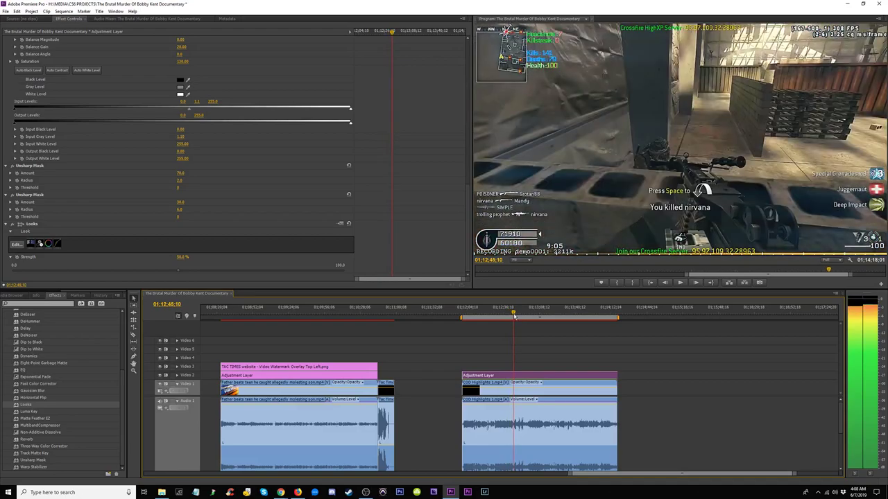
pyautogui.press('space')
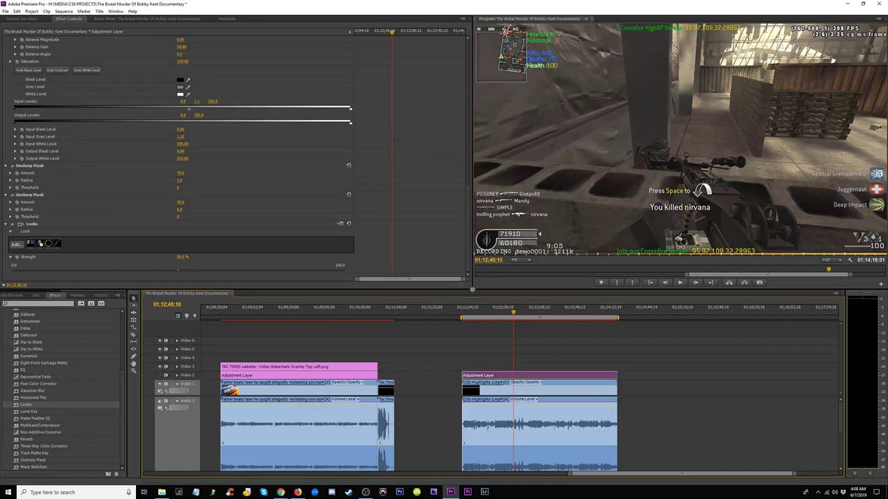
pyautogui.moveTo(472, 289); pyautogui.dragTo(188, 339)
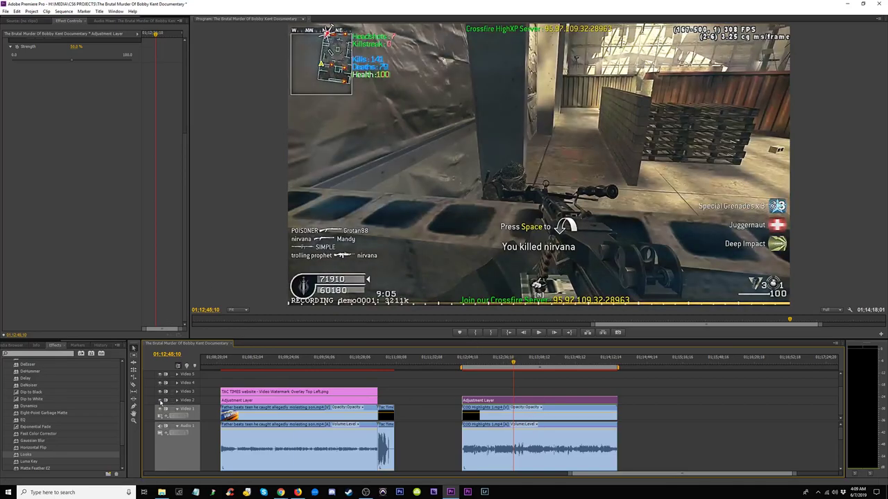
pyautogui.click(530, 357)
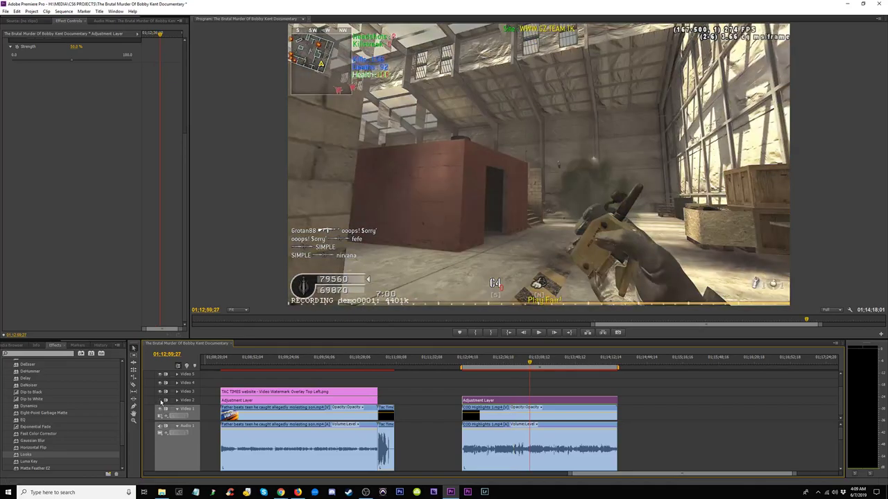
pyautogui.click(160, 401)
pyautogui.click(160, 401)
pyautogui.click(161, 401)
pyautogui.click(160, 401)
pyautogui.click(160, 401)
pyautogui.click(160, 401)
pyautogui.click(161, 400)
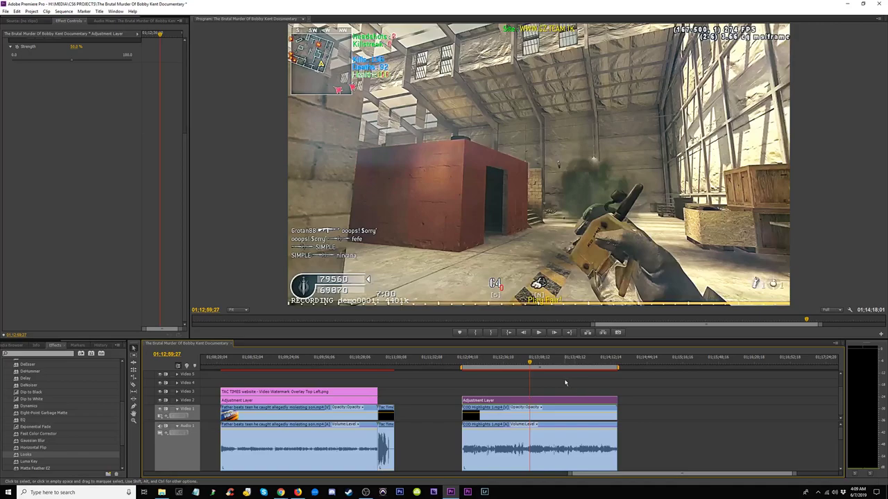
pyautogui.moveTo(535, 357); pyautogui.dragTo(617, 361)
pyautogui.press('=')
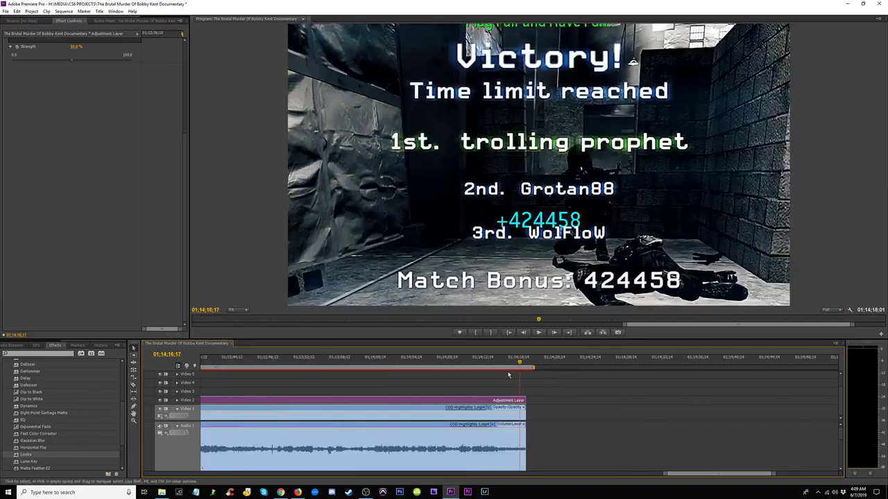
pyautogui.press('space')
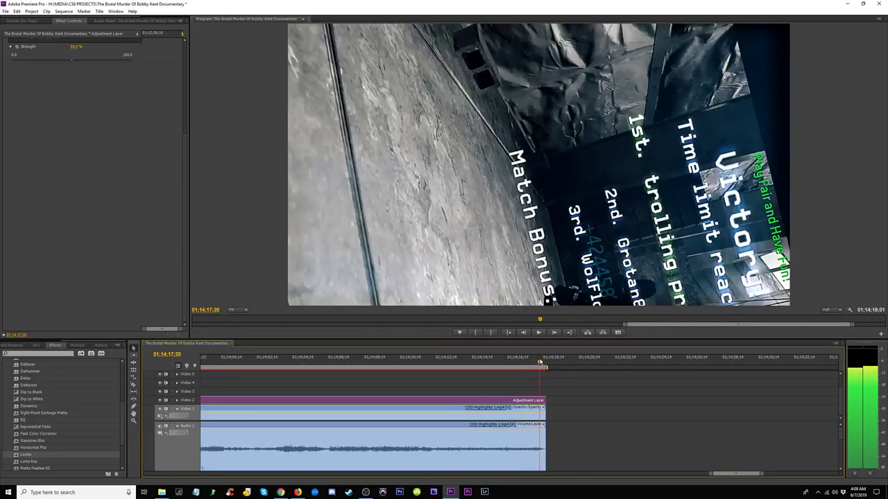
pyautogui.moveTo(524, 362); pyautogui.dragTo(475, 368)
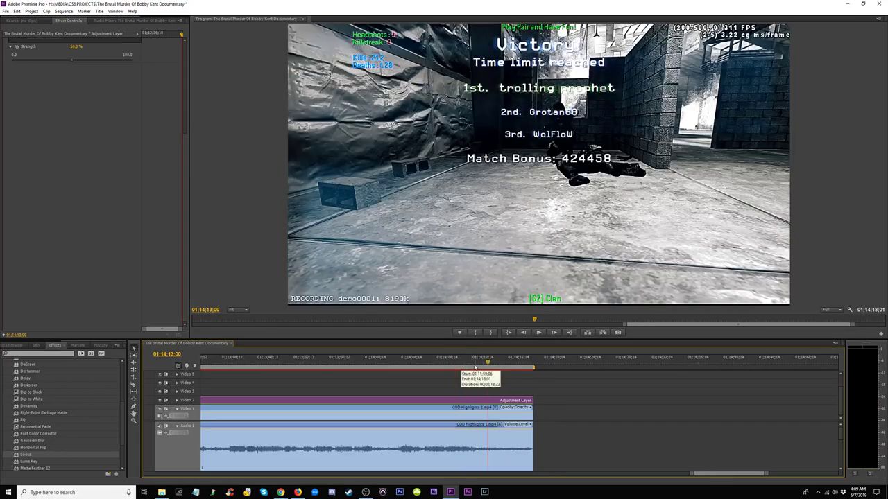
pyautogui.press('-')
pyautogui.press('-')
pyautogui.click(354, 362)
# Step: Play the highlights clip and toggle the adjustment layer's visibility to compare the grade
pyautogui.press('=')
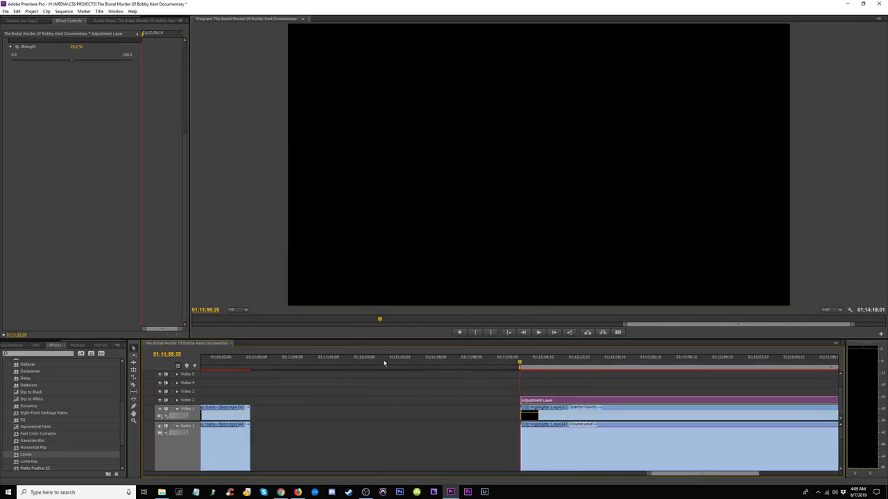
pyautogui.press('space')
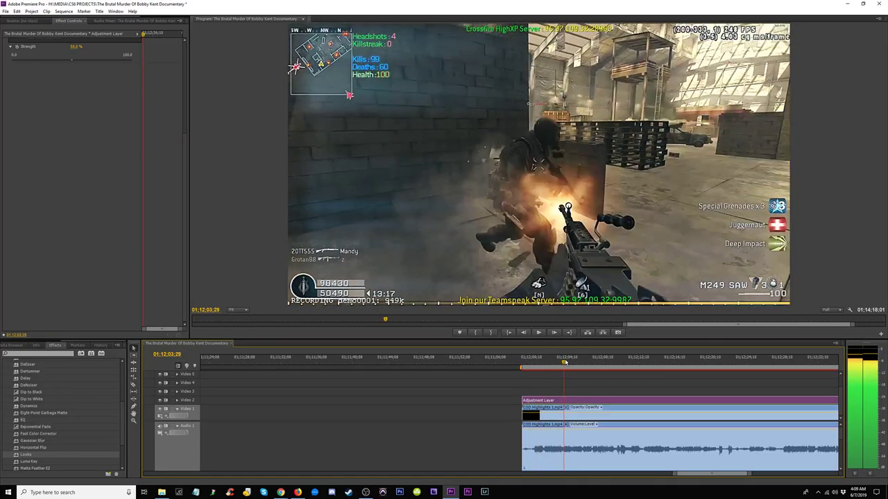
pyautogui.click(564, 362)
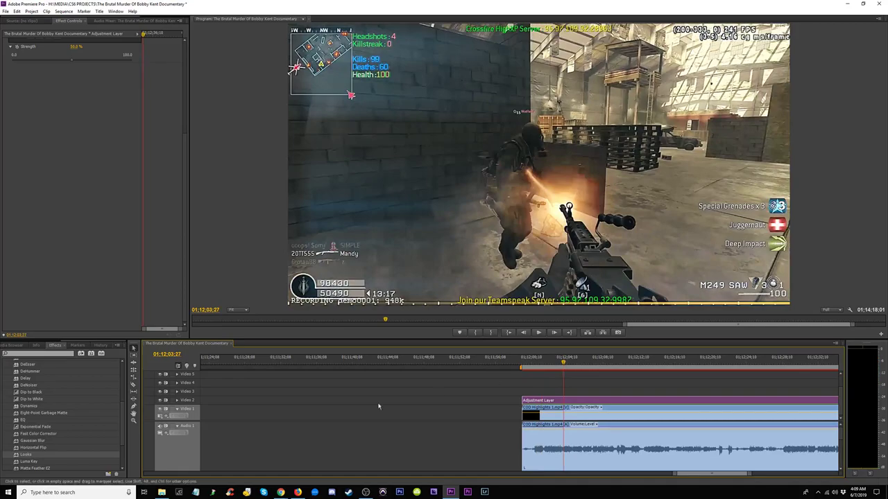
pyautogui.click(161, 400)
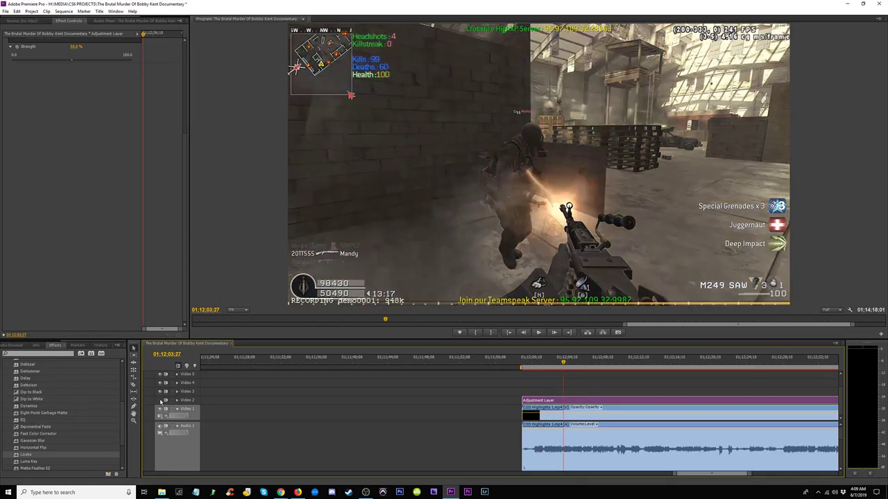
pyautogui.click(160, 401)
pyautogui.click(161, 401)
pyautogui.click(161, 401)
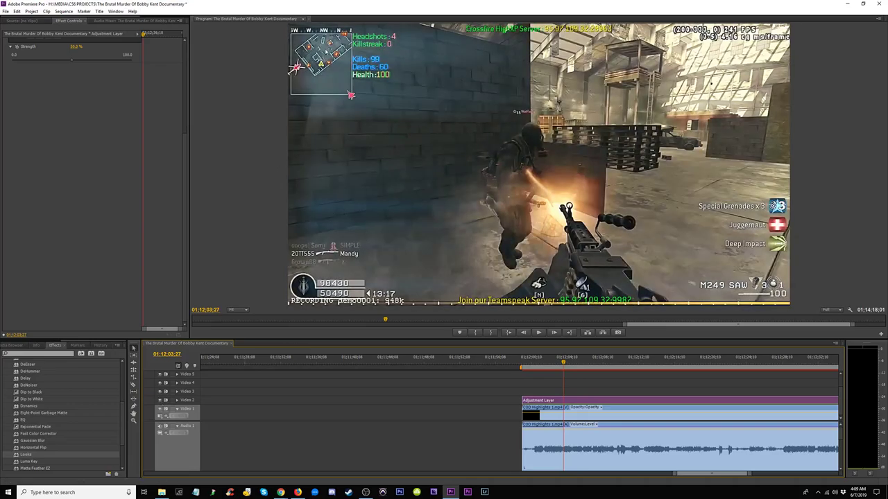
# Step: Compare the adjustment layer hidden and shown at a later point, leaving it visible
pyautogui.click(162, 401)
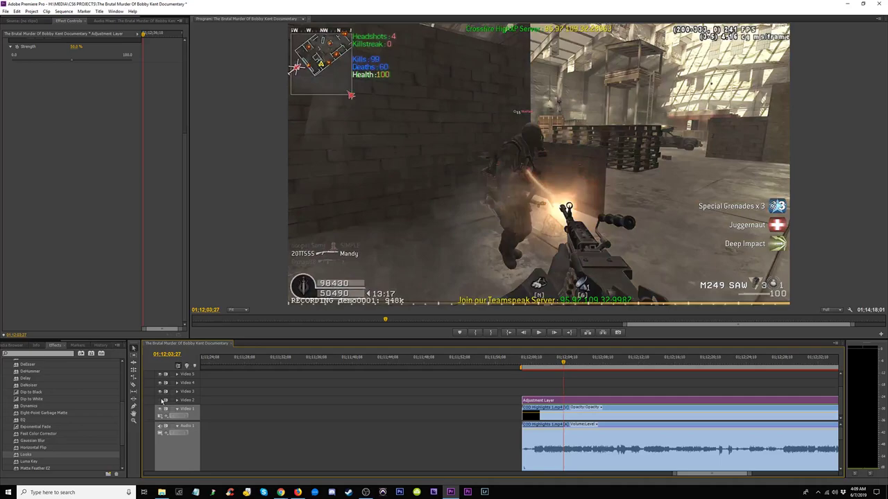
pyautogui.click(162, 400)
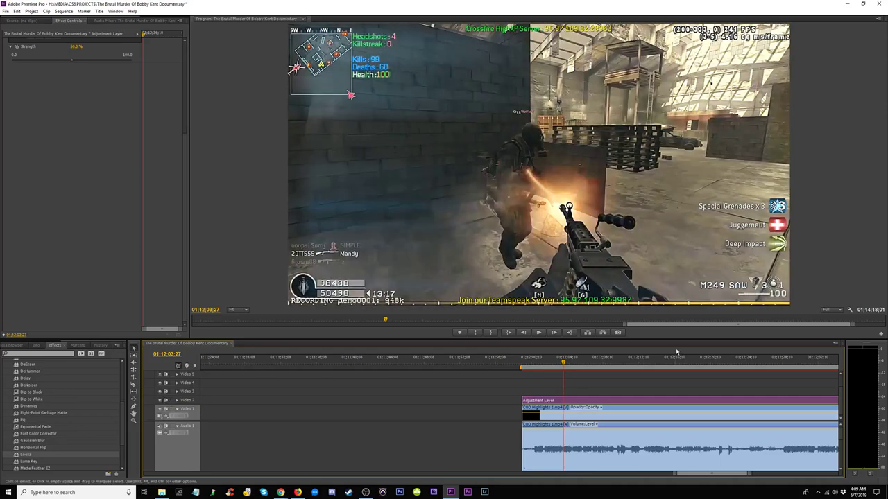
pyautogui.click(638, 361)
pyautogui.press('-')
pyautogui.press('-')
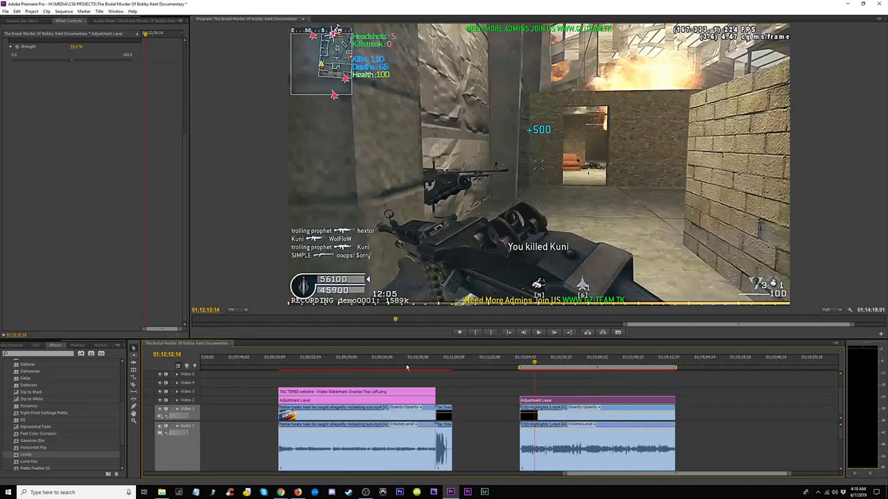
pyautogui.click(163, 401)
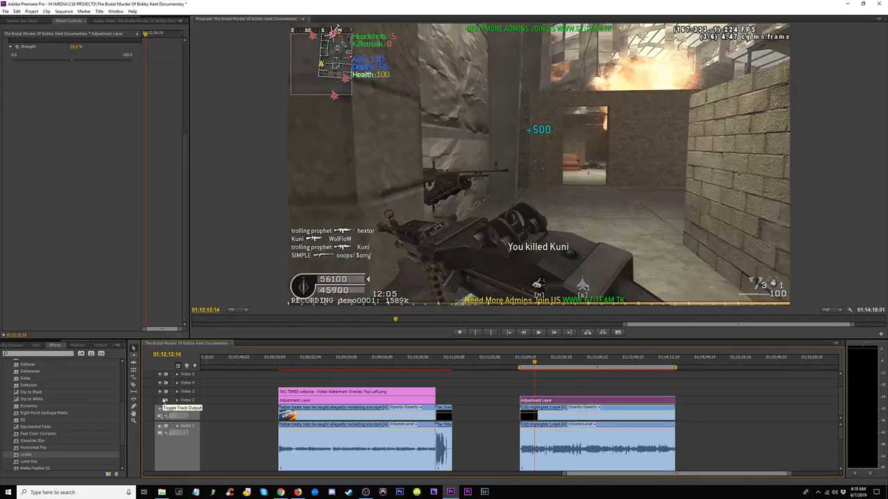
pyautogui.click(164, 400)
pyautogui.scroll(-1, 33, 420)
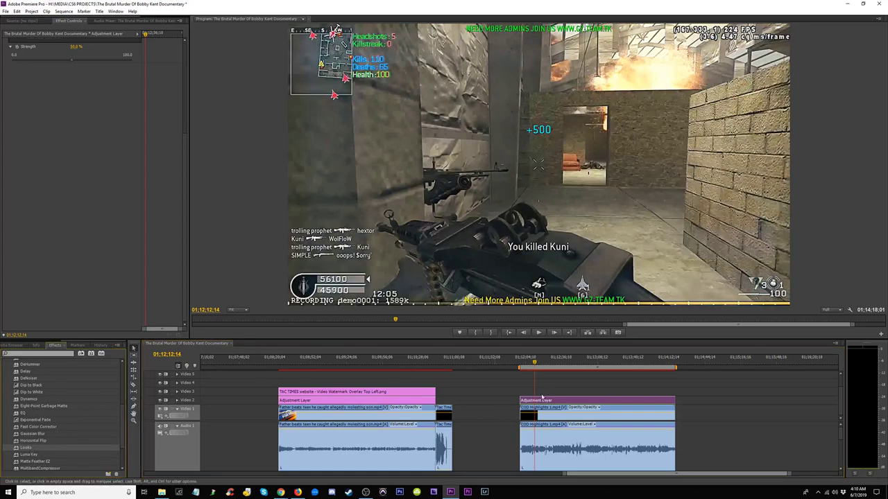
# Step: Open the adjustment layer in the source viewer, widen the left panel, and scrub forward to 01:12:46:27
pyautogui.doubleClick(546, 401)
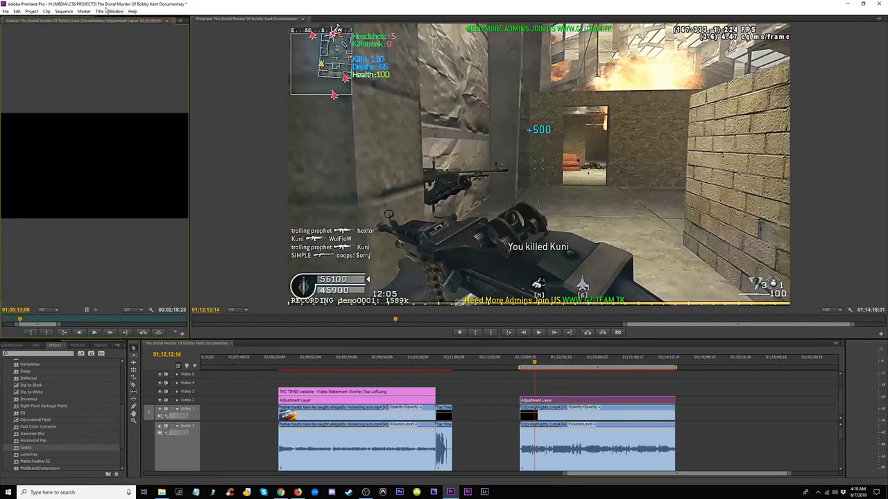
pyautogui.moveTo(189, 68); pyautogui.dragTo(248, 66)
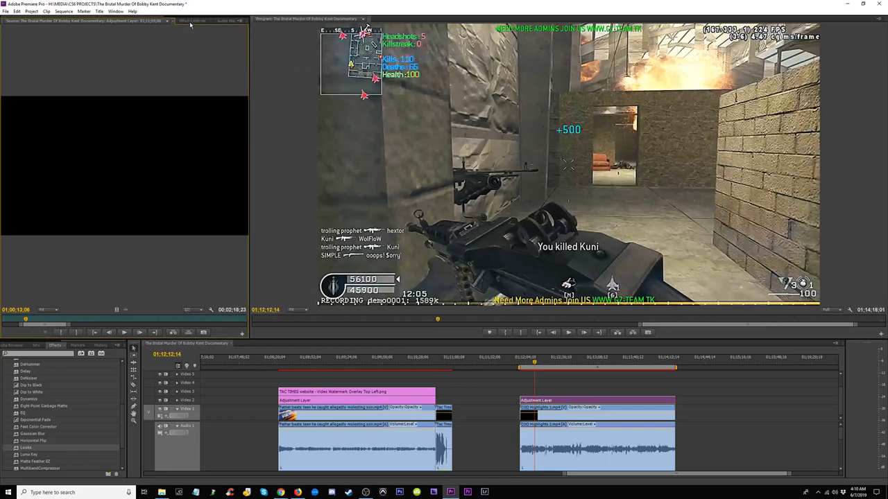
pyautogui.click(205, 20)
pyautogui.click(65, 22)
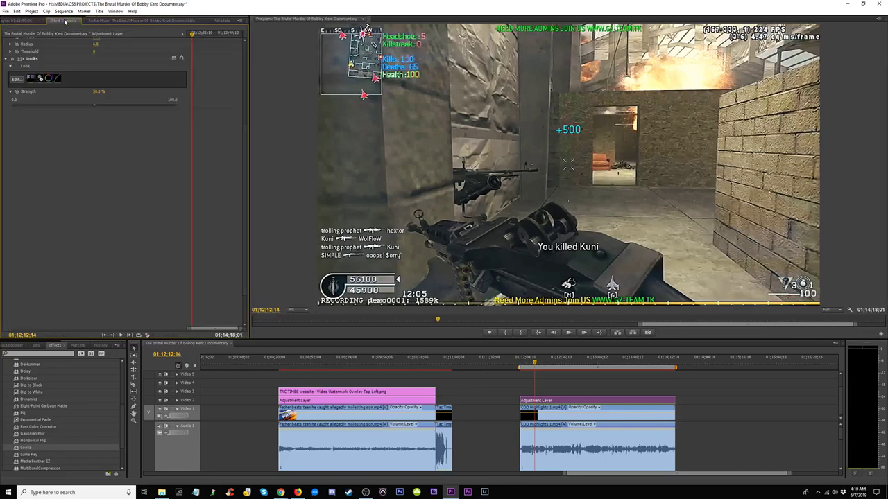
pyautogui.click(32, 22)
pyautogui.click(187, 20)
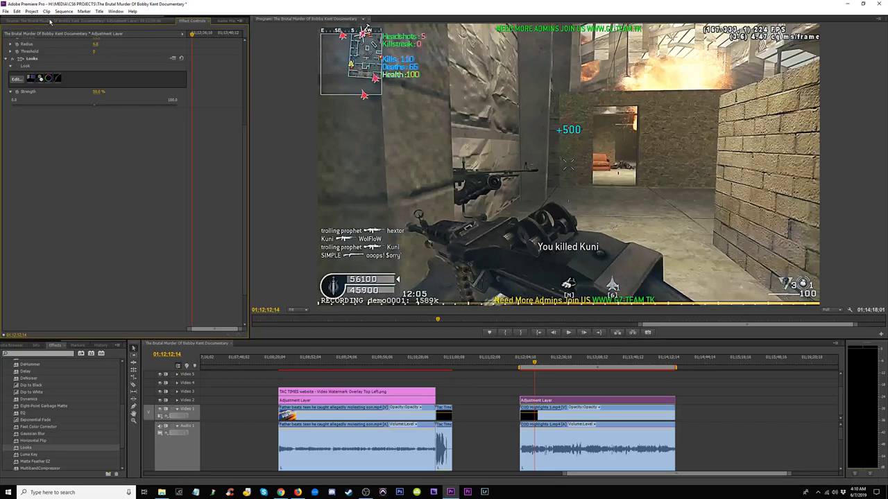
pyautogui.click(50, 21)
pyautogui.moveTo(545, 359); pyautogui.dragTo(574, 361)
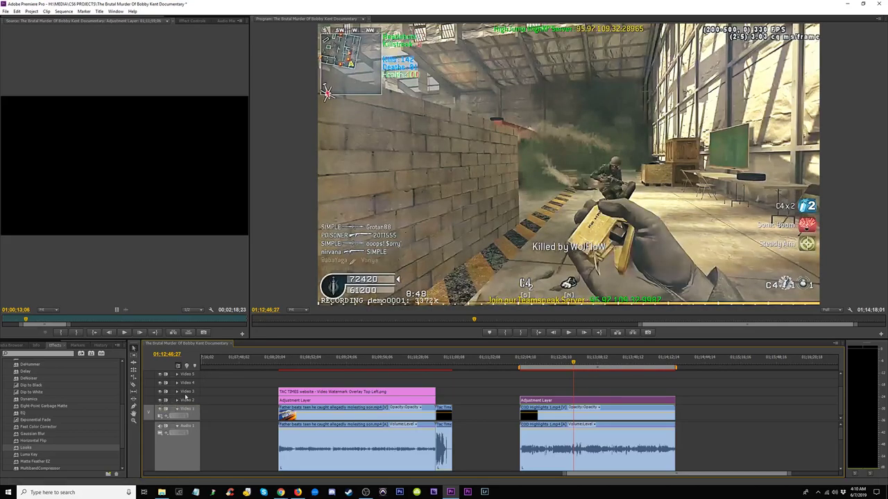
# Step: Toggle the Fast Color Corrector on and off in Effect Controls to compare the grade
pyautogui.click(192, 20)
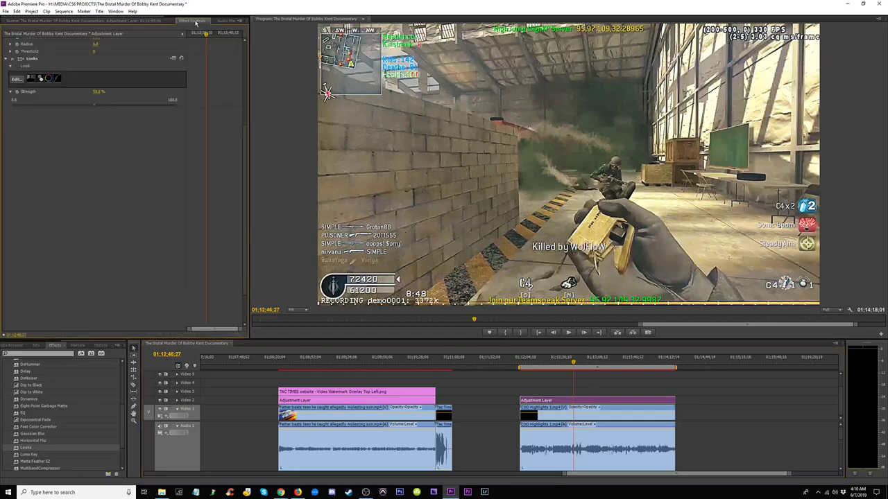
pyautogui.scroll(5, 135, 107)
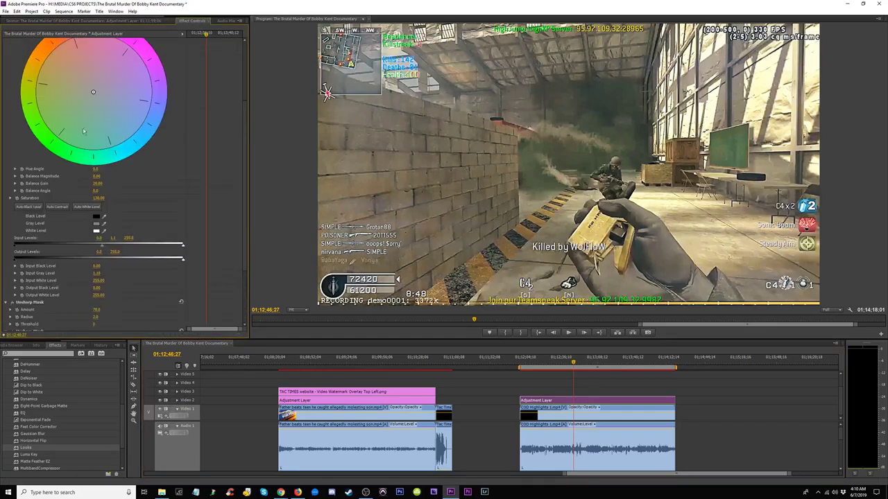
pyautogui.scroll(3, 89, 135)
pyautogui.scroll(2, 25, 112)
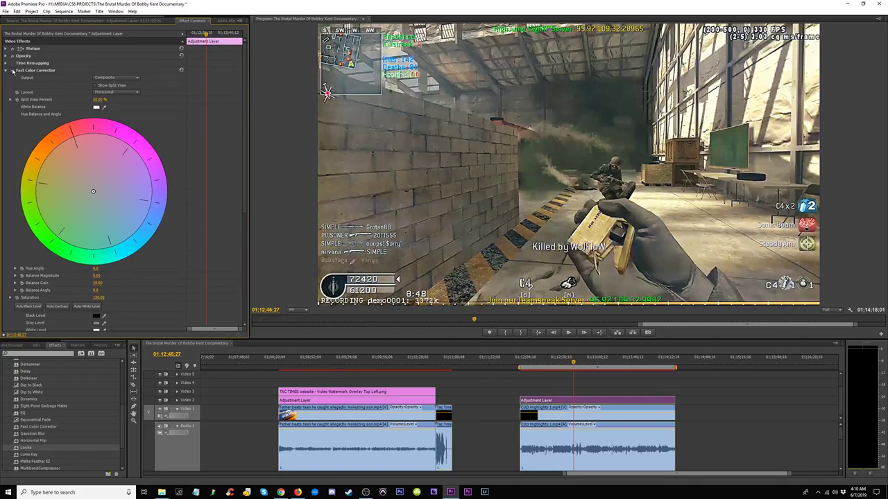
pyautogui.click(14, 71)
pyautogui.click(14, 72)
pyautogui.click(13, 71)
pyautogui.click(13, 71)
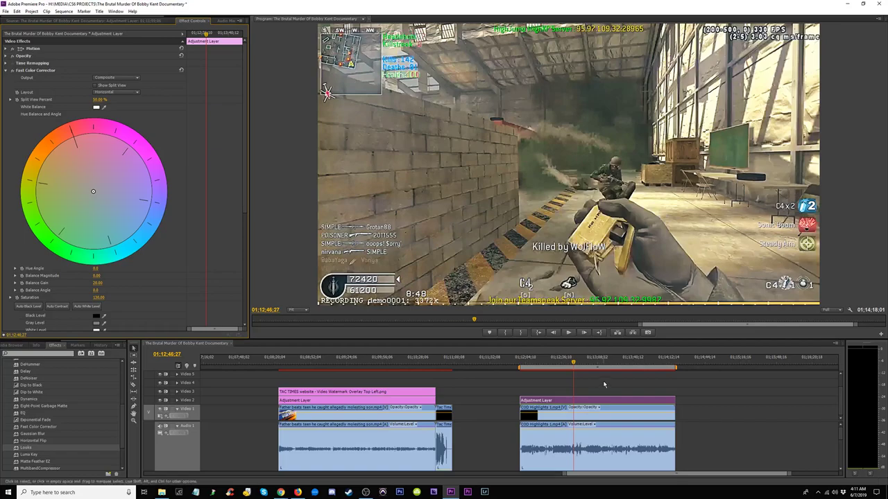
# Step: Scrub through and play the highlights, then start the export with Ctrl+M
pyautogui.click(591, 362)
pyautogui.click(600, 362)
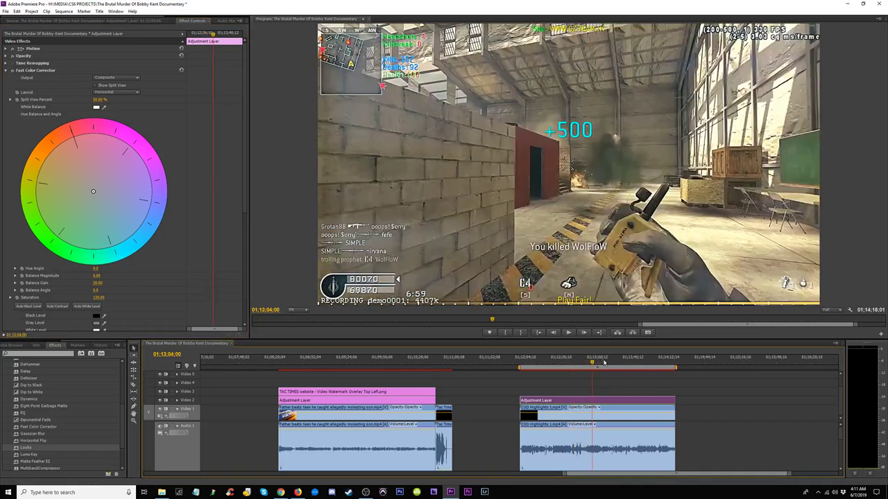
pyautogui.click(620, 360)
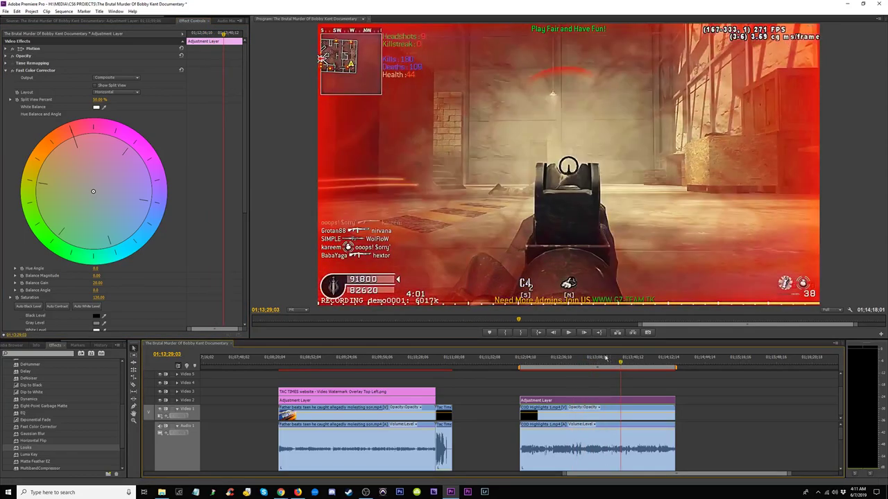
pyautogui.click(554, 363)
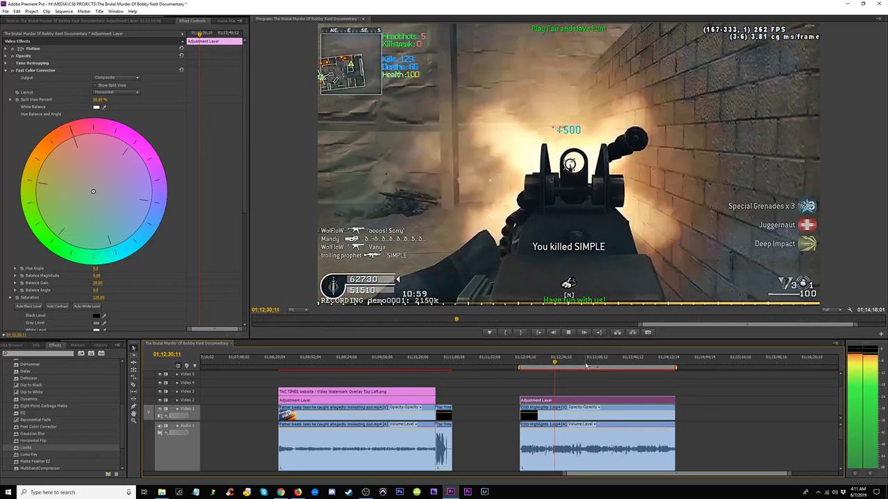
pyautogui.press('space')
pyautogui.hotkey('ctrl', 'm')
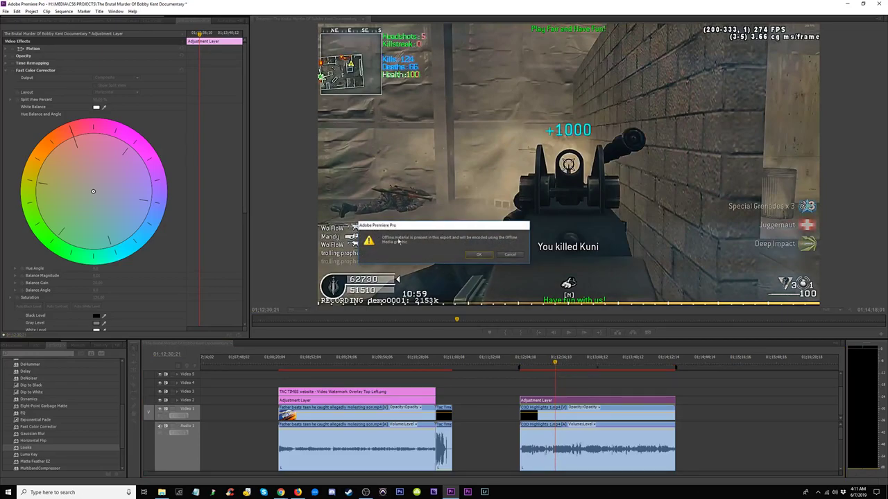
# Step: Accept the offline-media warning and start typing a new export file name
pyautogui.click(480, 255)
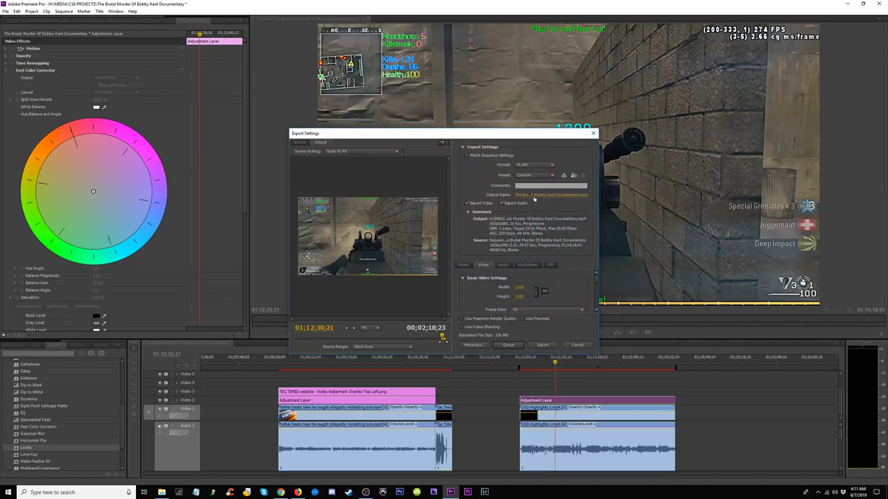
pyautogui.click(542, 196)
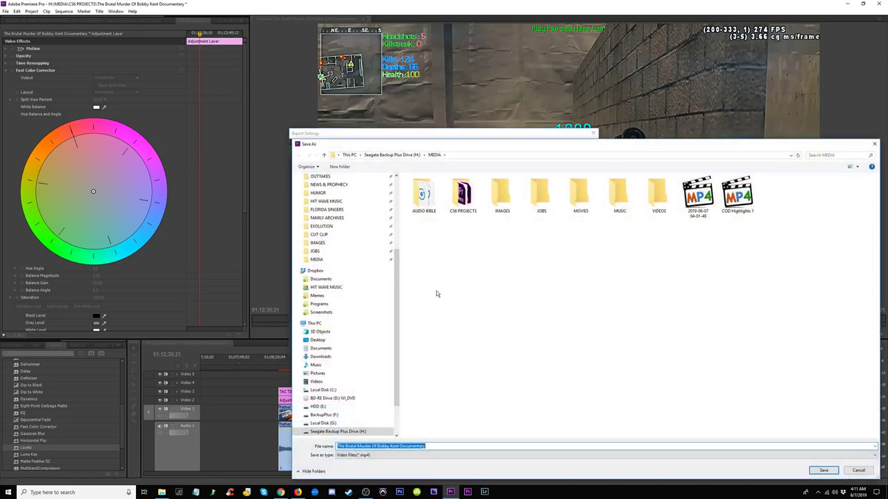
pyautogui.write('Prop')
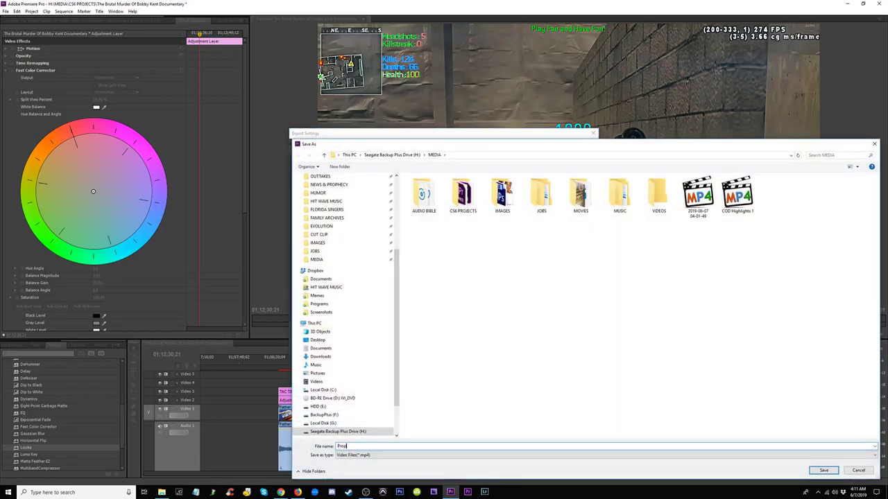
pyautogui.write('het G')
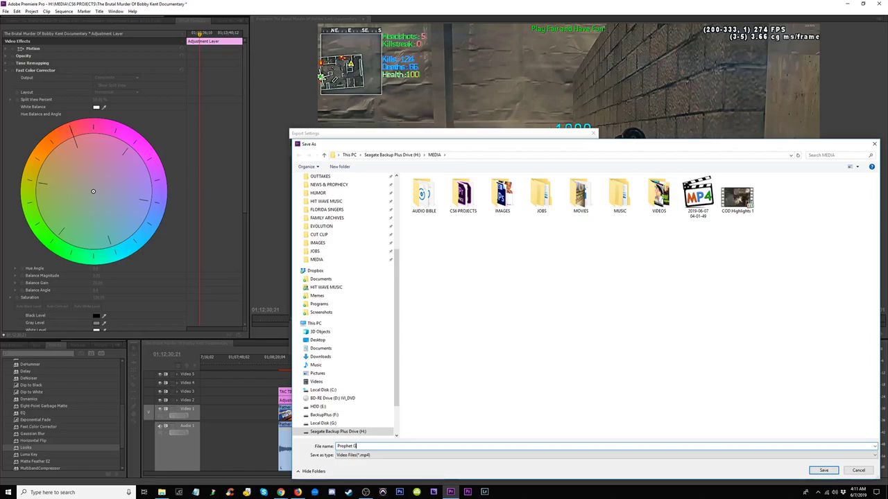
pyautogui.write('oes Nuts')
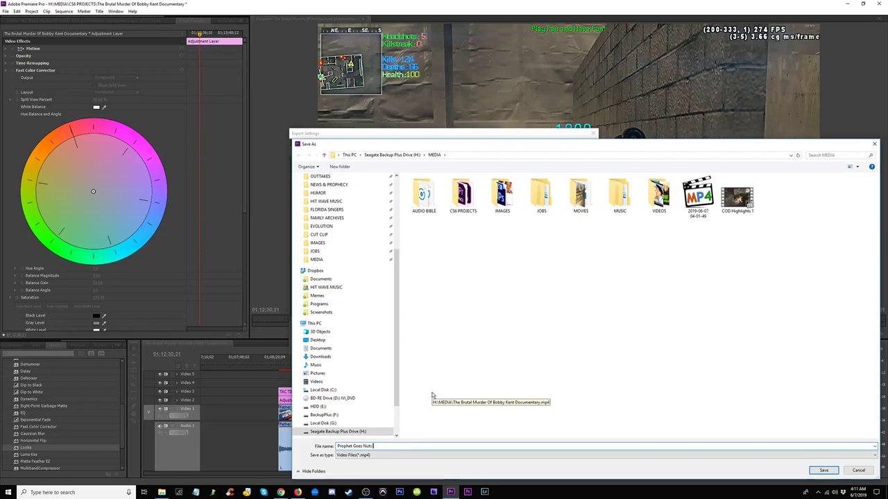
pyautogui.press('BackSpace')
pyautogui.press('BackSpace')
pyautogui.press('BackSpace')
pyautogui.press('BackSpace')
pyautogui.press('BackSpace')
pyautogui.press('BackSpace')
pyautogui.press('BackSpace')
pyautogui.press('BackSpace')
pyautogui.press('BackSpace')
pyautogui.write('Rampage Killi')
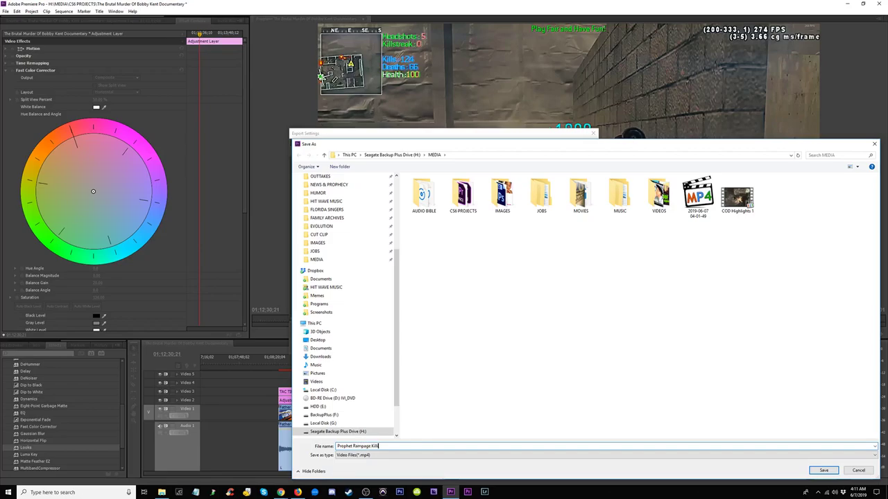
pyautogui.write('ng with LMG &')
pyautogui.press('BackSpace')
pyautogui.write('house')
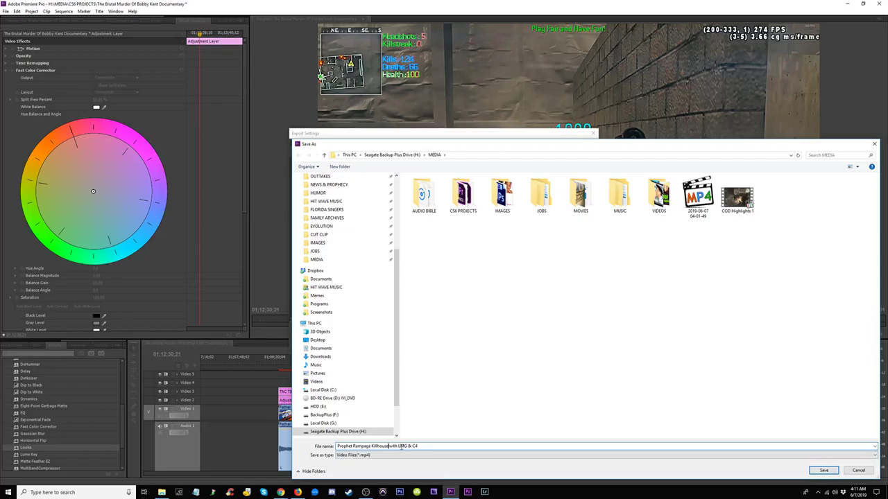
# Step: Rework the name to 'COD4 Prophet - LMG & C4 Rampage Killhouse', save it, and open MEDIA in File Explorer
pyautogui.moveTo(398, 446); pyautogui.dragTo(416, 446)
pyautogui.hotkey('ctrl', 'c')
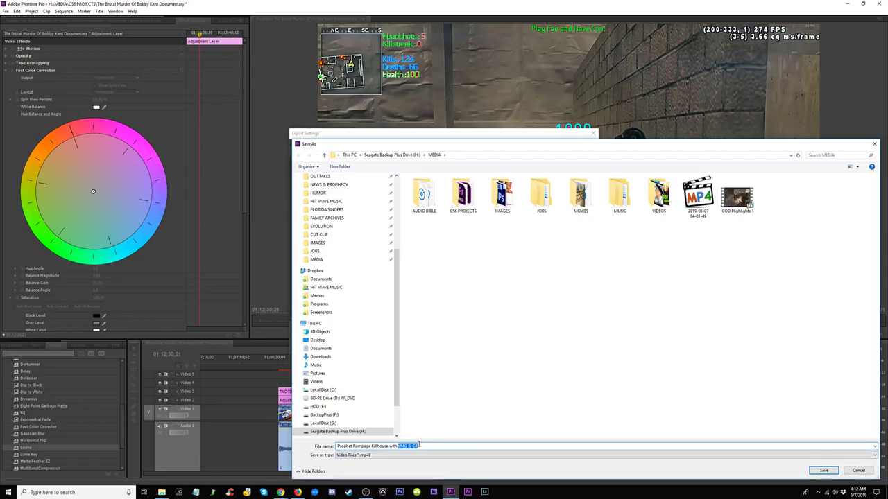
pyautogui.press('BackSpace')
pyautogui.press('BackSpace')
pyautogui.click(353, 446)
pyautogui.hotkey('ctrl', 'v')
pyautogui.write('COD4')
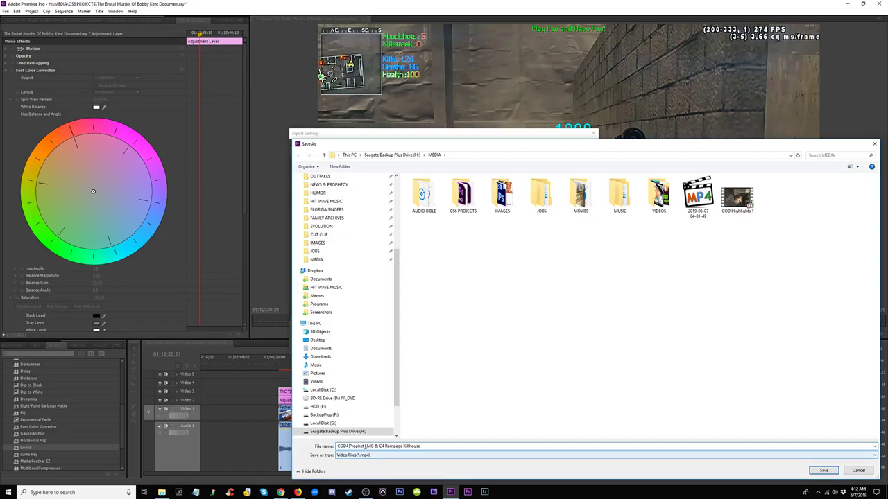
pyautogui.click(366, 446)
pyautogui.write('-')
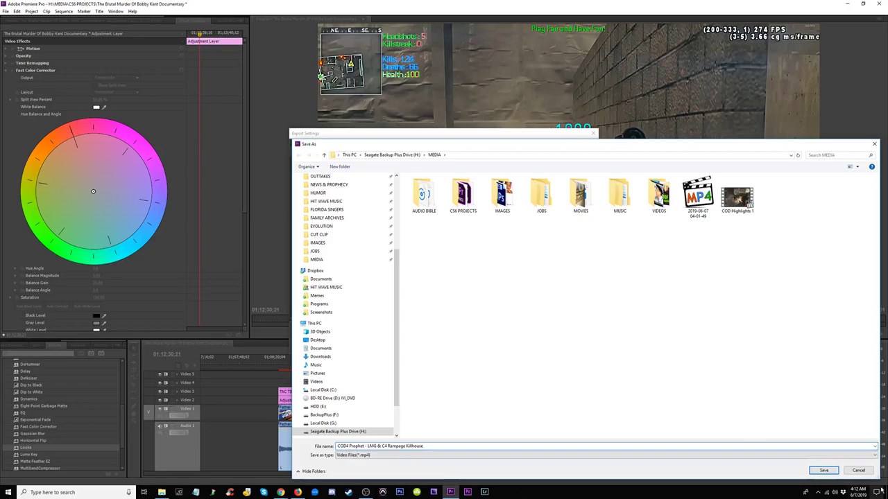
pyautogui.click(823, 470)
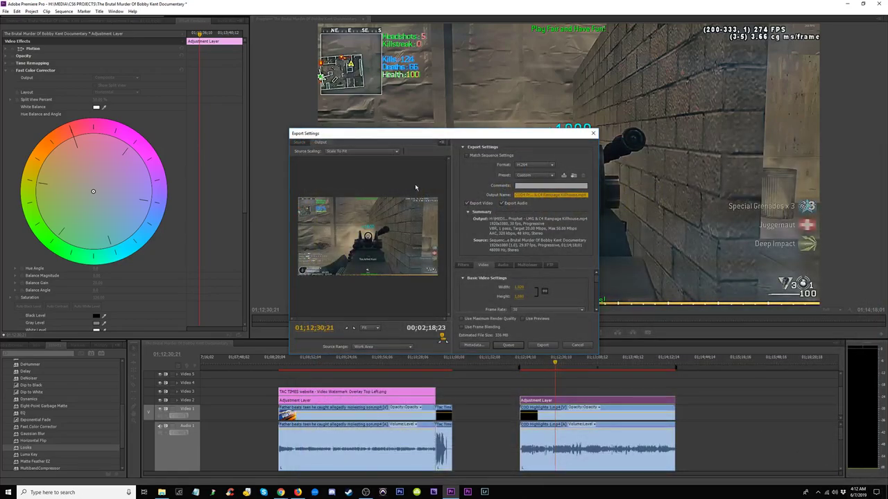
pyautogui.moveTo(597, 281); pyautogui.dragTo(599, 301)
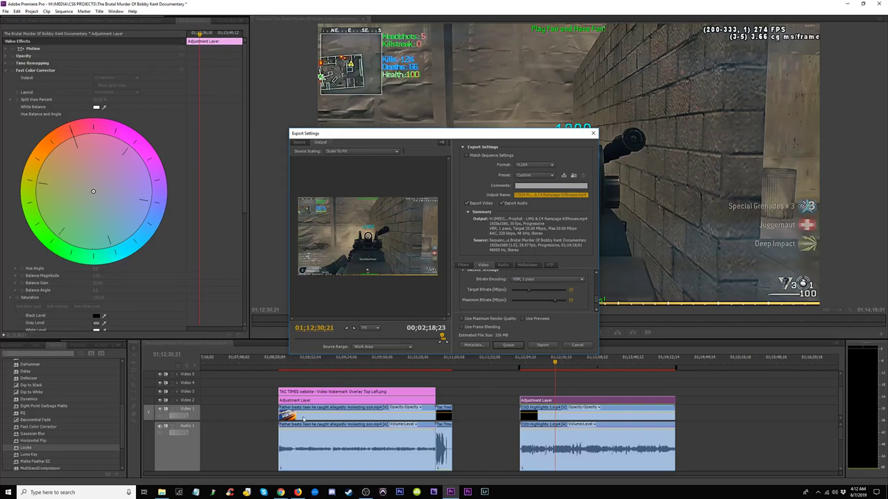
pyautogui.click(161, 493)
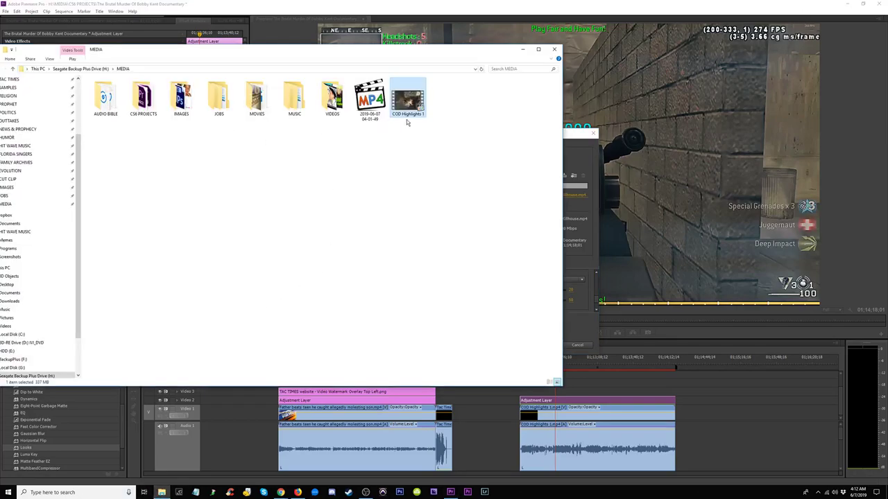
# Step: Check COD Highlights 1's details (1920×1080, 30 fps) in Properties, then close the MEDIA window
pyautogui.rightClick(413, 98)
pyautogui.click(446, 215)
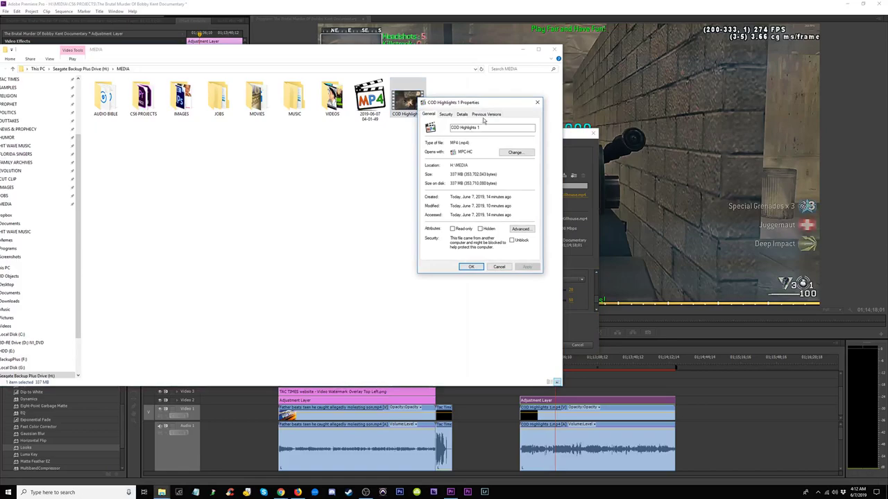
pyautogui.click(462, 114)
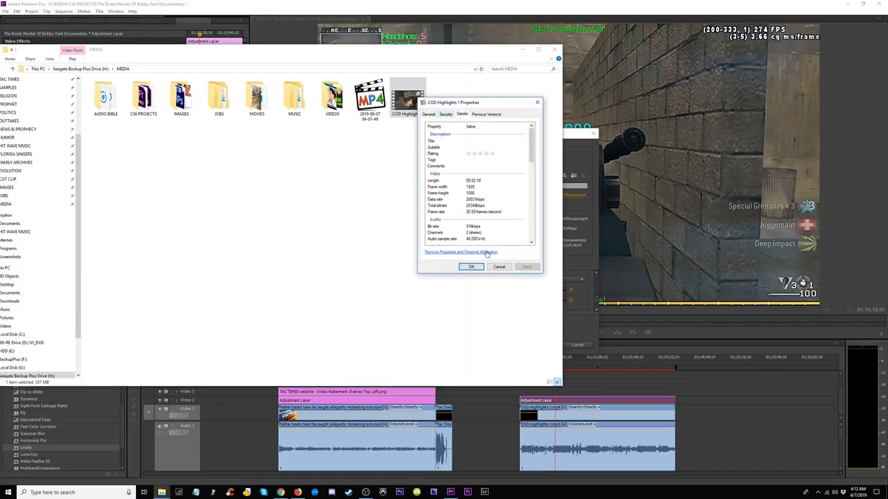
pyautogui.scroll(-2, 491, 193)
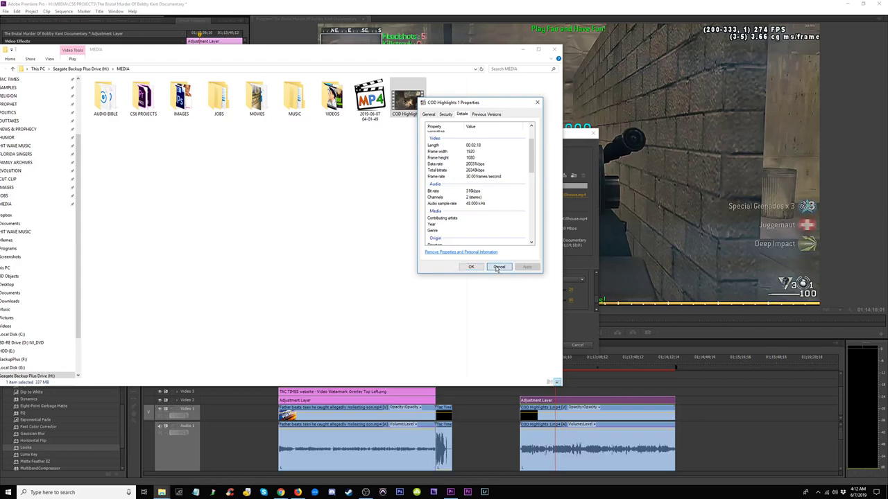
pyautogui.click(468, 269)
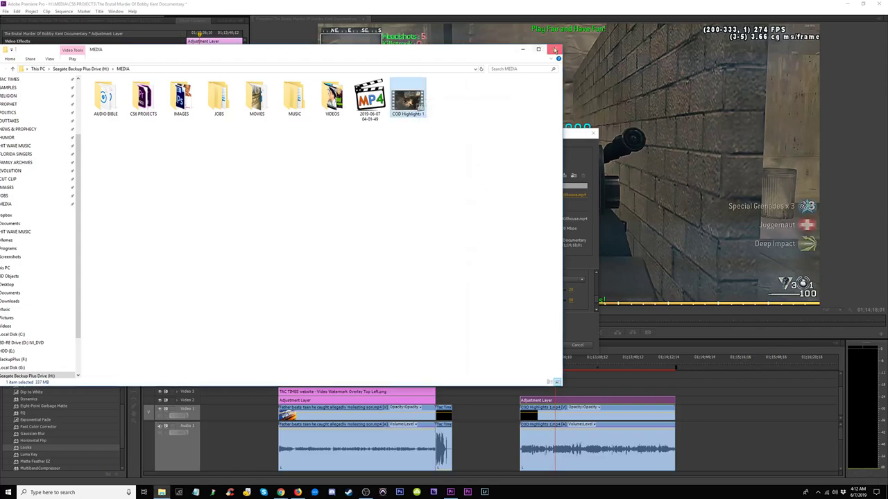
pyautogui.click(554, 49)
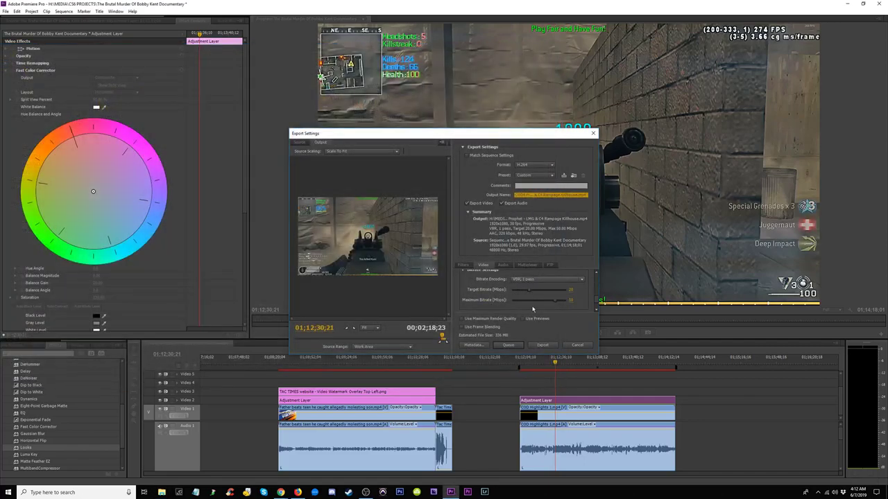
# Step: Raise the H.264 maximum bitrate, review the Profile options, and send the export to the queue
pyautogui.moveTo(558, 304); pyautogui.dragTo(579, 303)
pyautogui.scroll(-1, 596, 301)
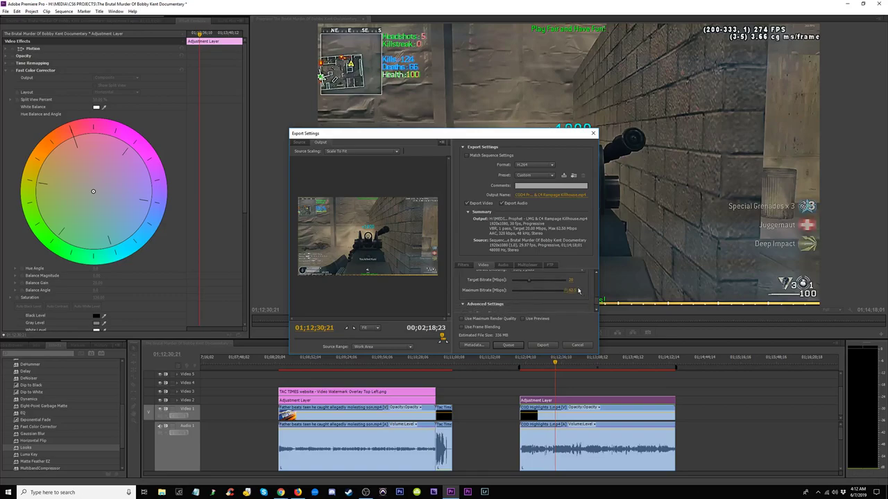
pyautogui.scroll(5, 595, 298)
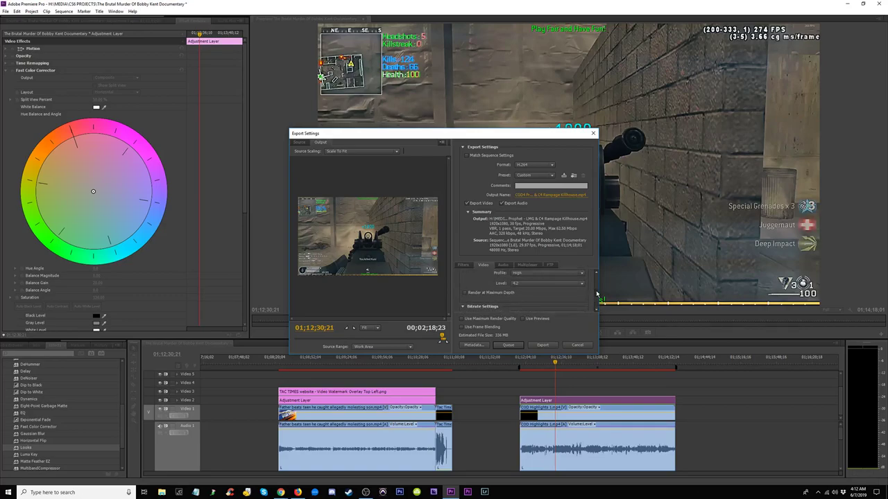
pyautogui.scroll(2, 596, 292)
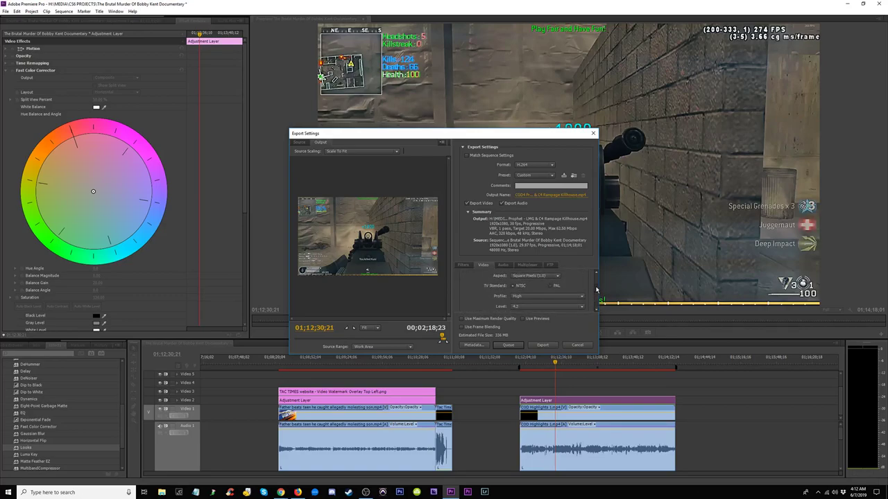
pyautogui.click(579, 296)
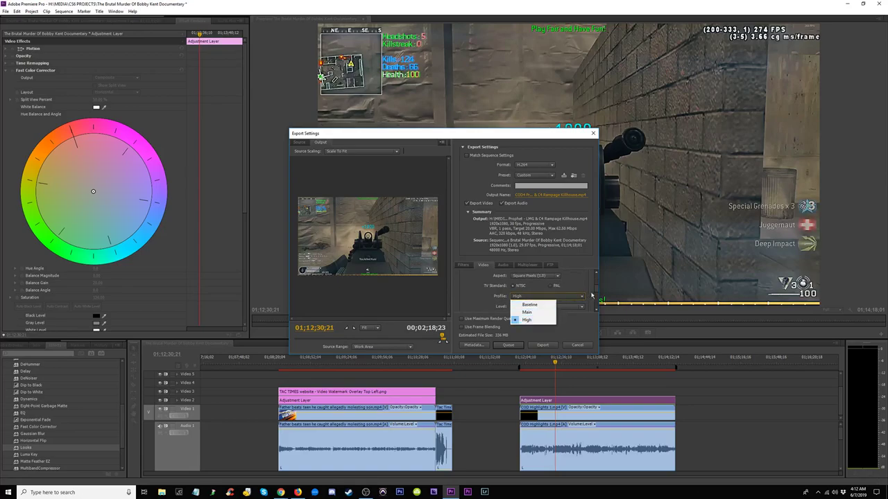
pyautogui.scroll(-2, 597, 297)
pyautogui.scroll(-3, 597, 297)
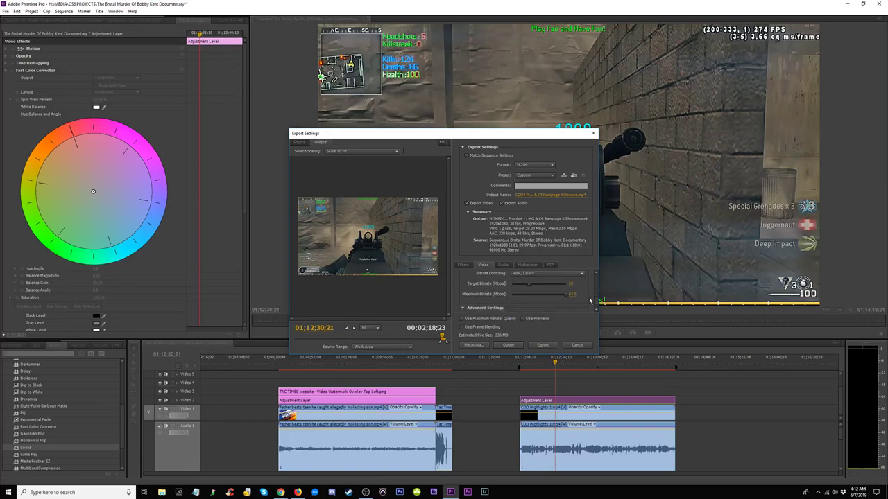
pyautogui.scroll(5, 591, 297)
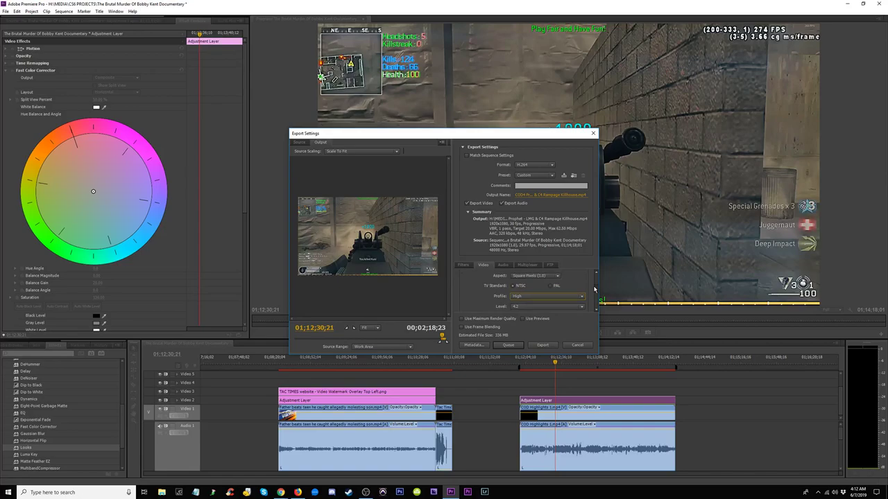
pyautogui.scroll(-2, 594, 292)
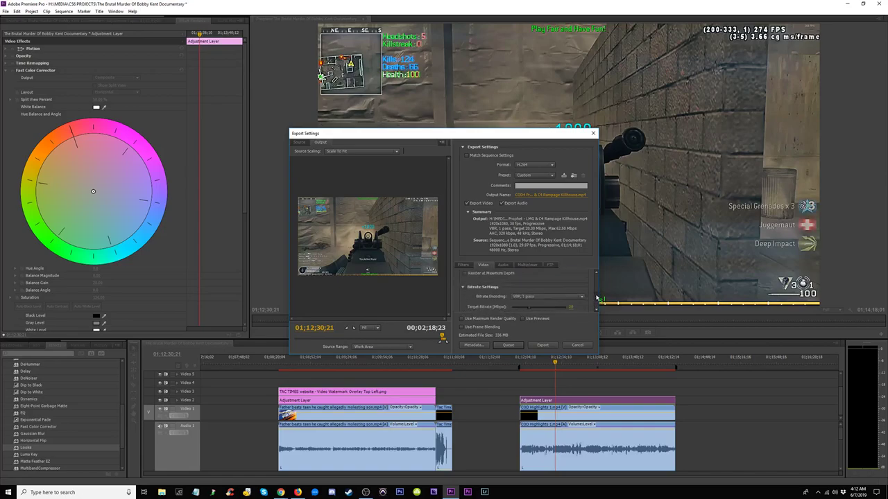
pyautogui.scroll(1, 596, 299)
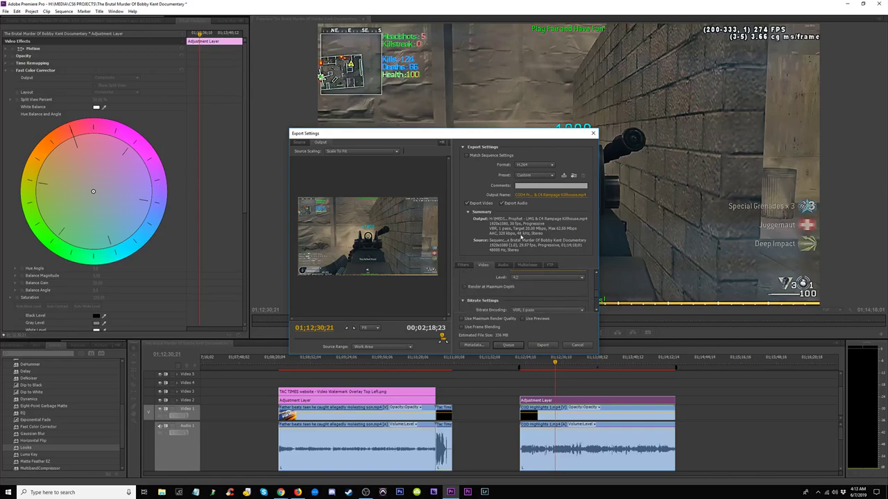
pyautogui.click(505, 344)
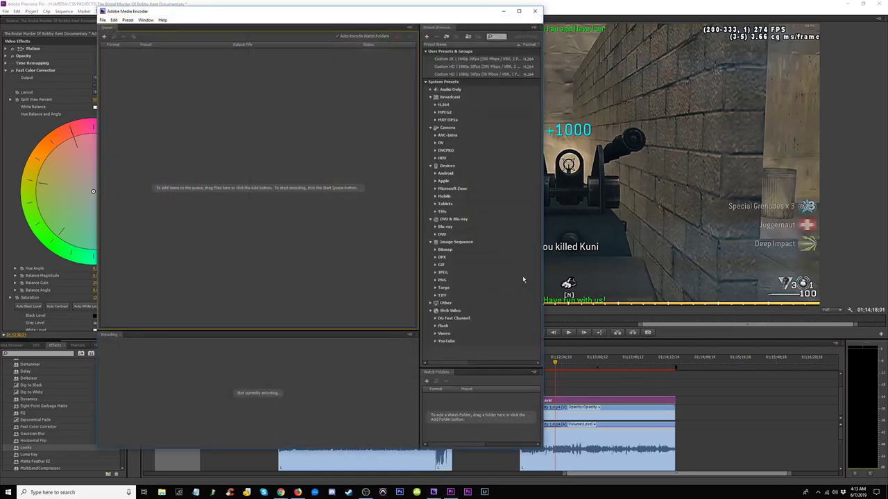
# Step: Resize Media Encoder, keep the existing output location, start the queue, and return to Premiere Pro
pyautogui.moveTo(296, 8); pyautogui.dragTo(299, 89)
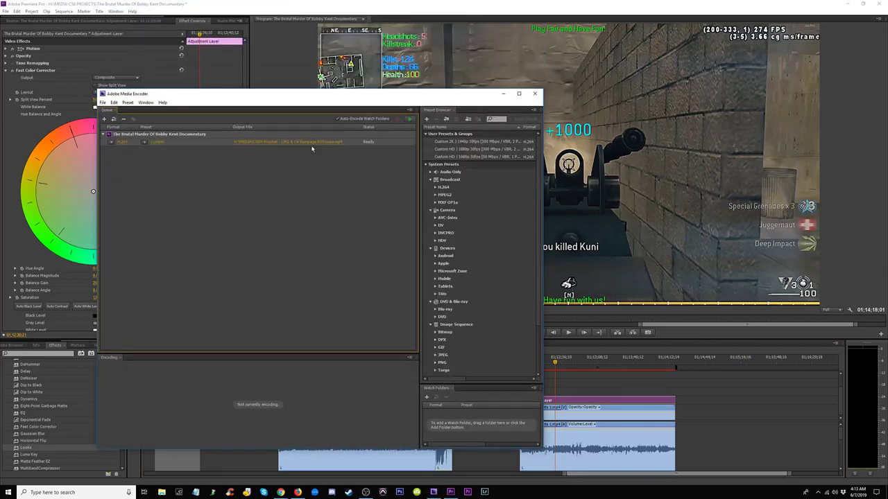
pyautogui.click(299, 143)
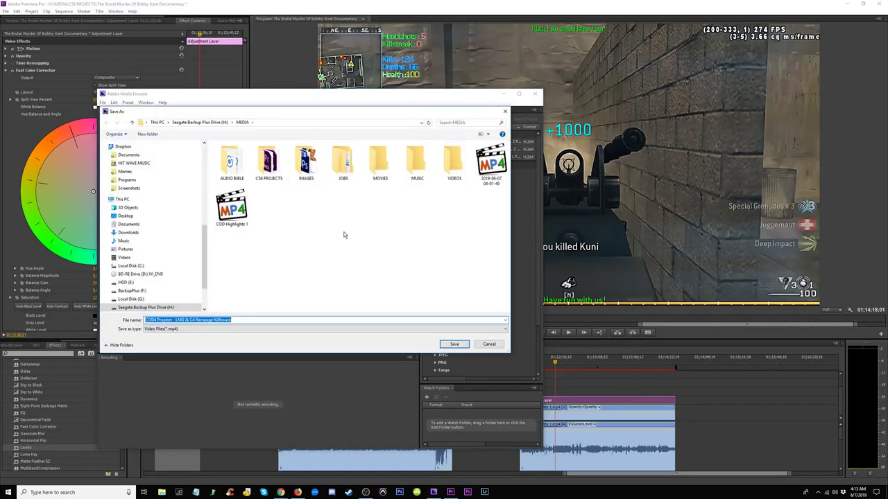
pyautogui.click(483, 344)
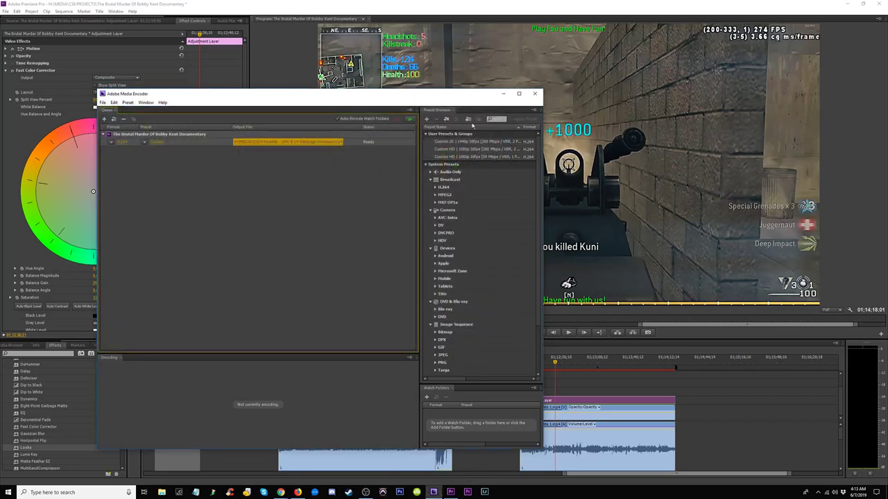
pyautogui.click(410, 120)
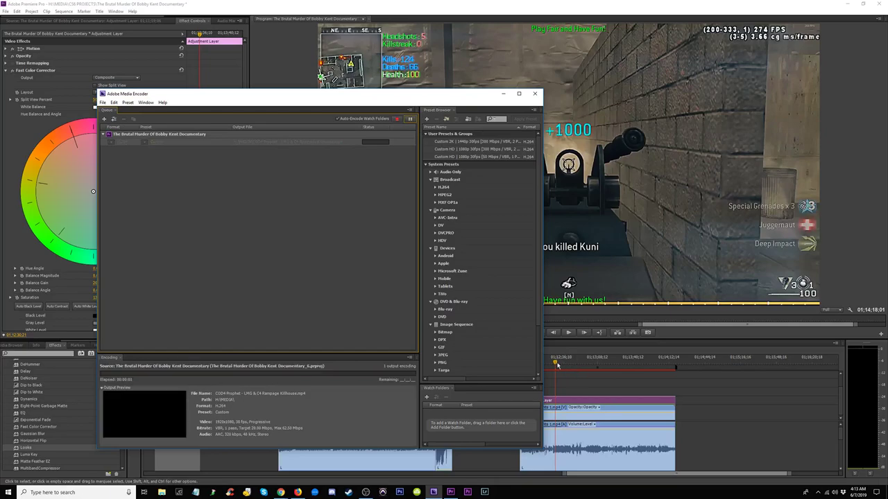
pyautogui.moveTo(556, 364); pyautogui.dragTo(567, 363)
# Step: Ripple-delete the older clips from the sequence with the playhead at 01:05:12:11
pyautogui.press('-')
pyautogui.press('-')
pyautogui.press('-')
pyautogui.press('-')
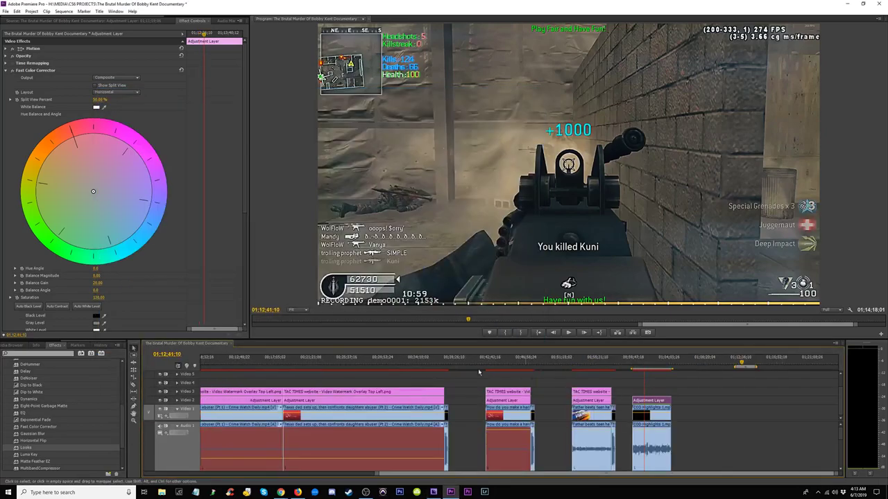
pyautogui.click(454, 361)
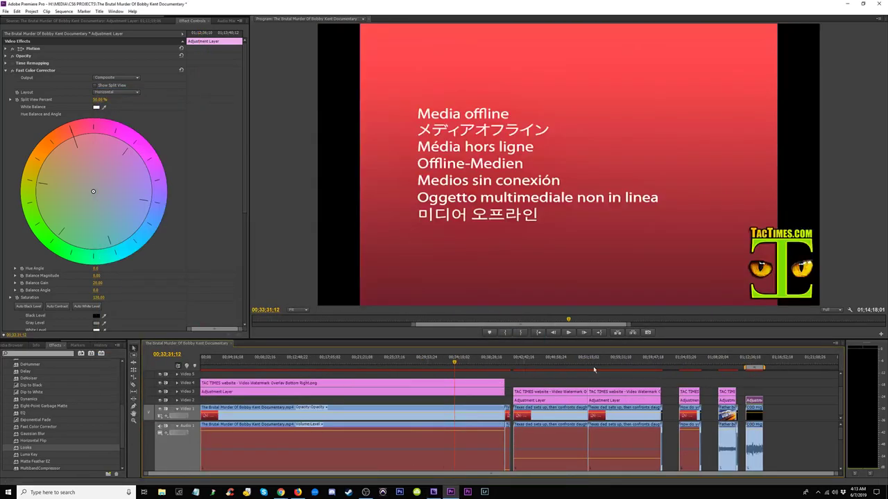
pyautogui.moveTo(610, 363); pyautogui.dragTo(679, 364)
pyautogui.click(695, 368)
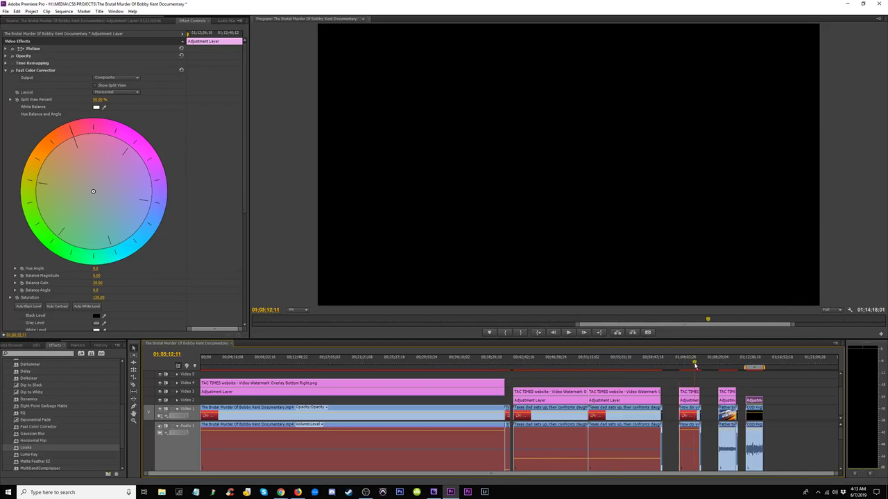
pyautogui.hotkey('ctrl', 'a')
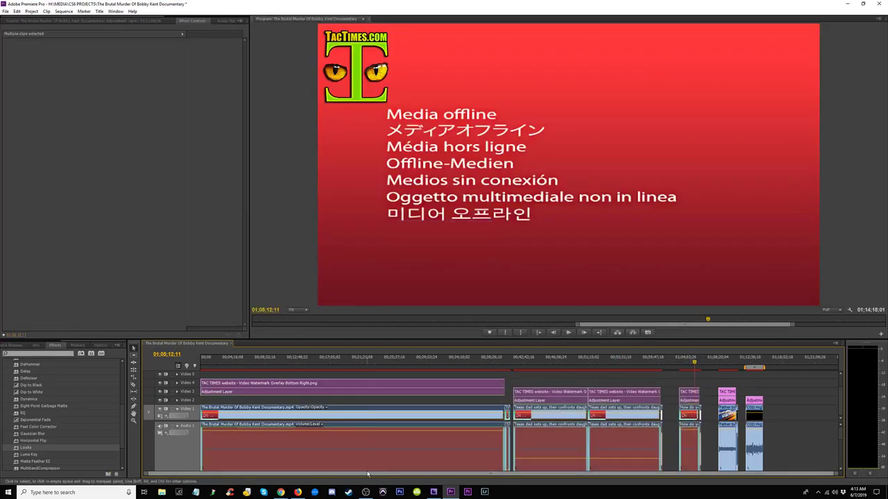
pyautogui.hotkey('shift', 'Delete')
# Step: Zoom in and try selecting the empty gaps on Video 1, Video 2 and Audio 1
pyautogui.press('=')
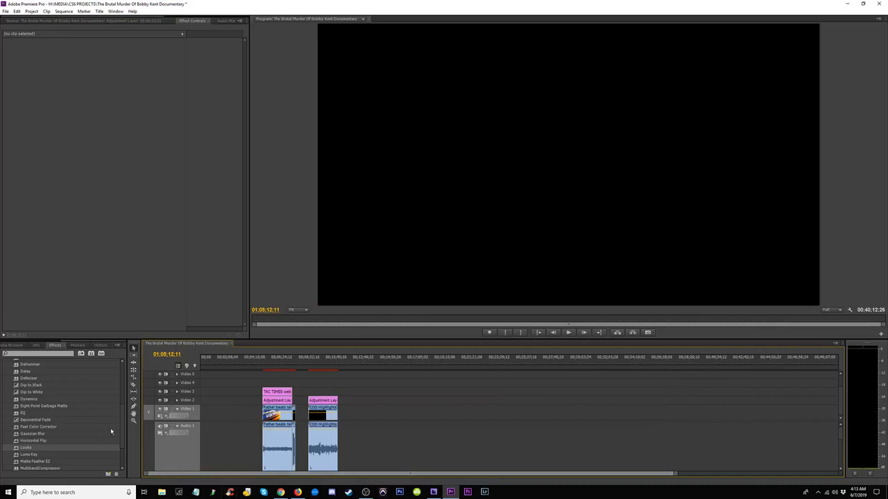
pyautogui.click(228, 361)
pyautogui.click(231, 403)
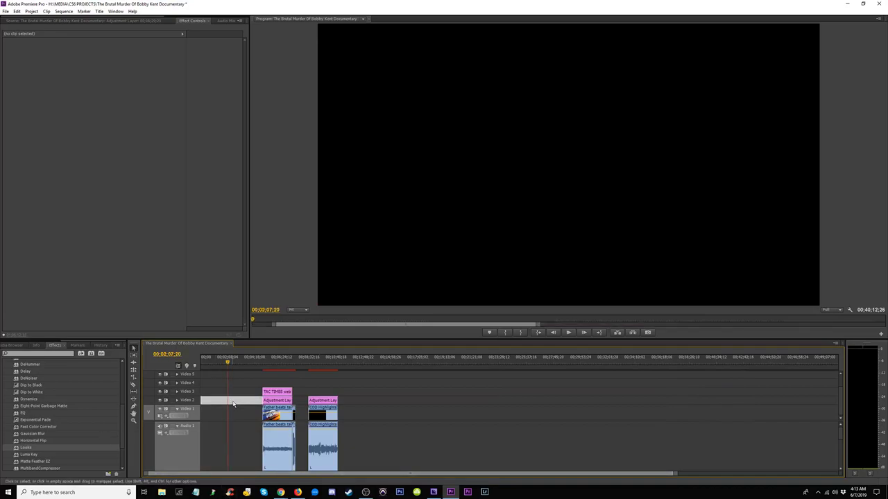
pyautogui.click(214, 441)
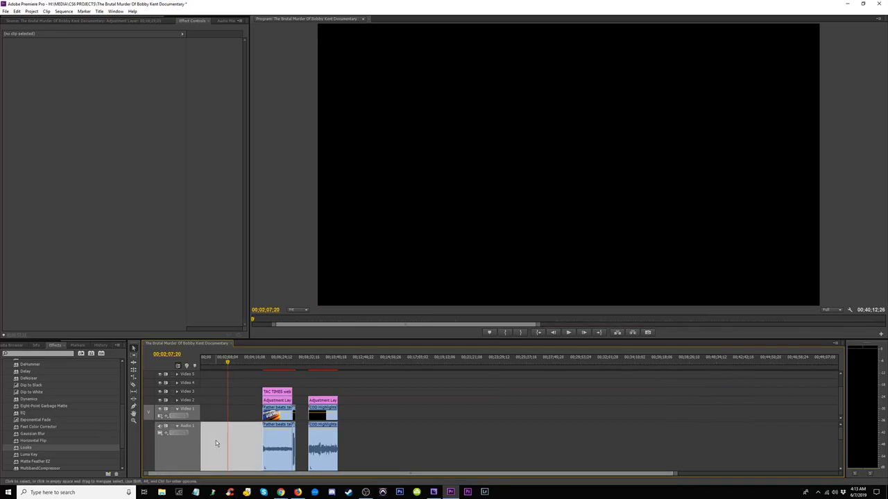
pyautogui.click(241, 416)
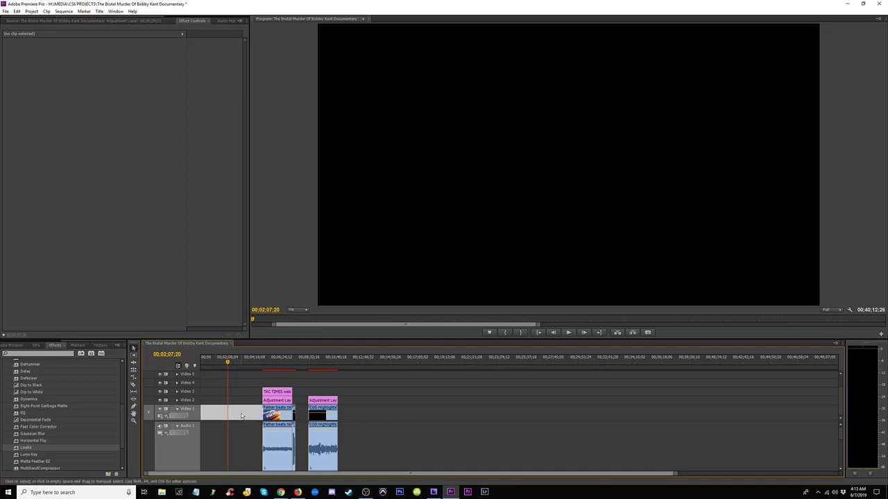
pyautogui.click(241, 407)
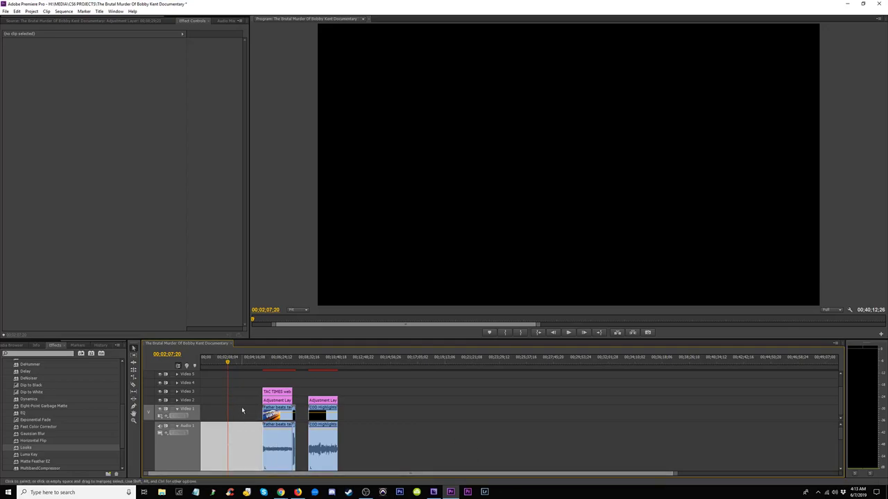
pyautogui.click(242, 411)
pyautogui.click(244, 401)
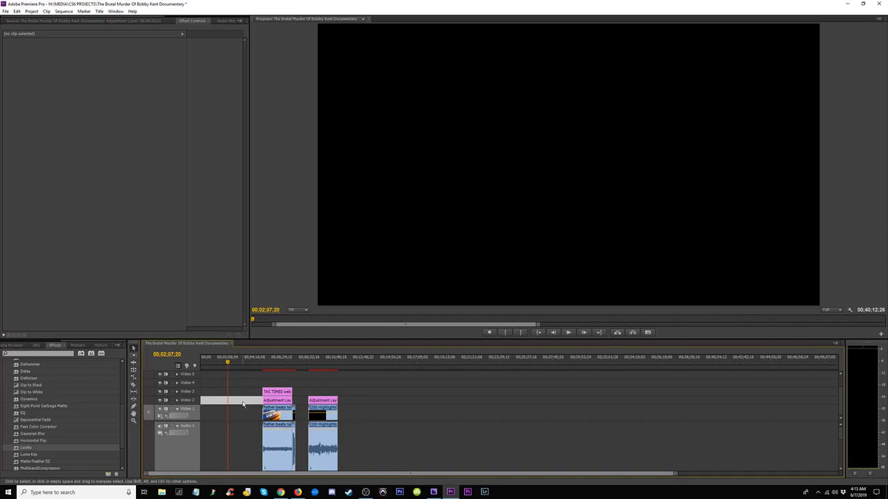
# Step: Move the playhead to 00:01:33:08, zoom in, and select the Audio 1 and Video 1 gaps
pyautogui.click(221, 365)
pyautogui.press('=')
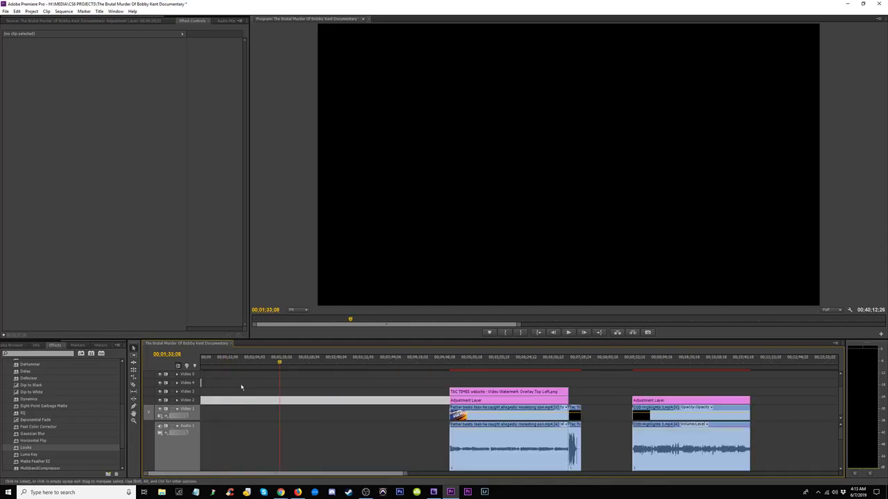
pyautogui.click(310, 431)
pyautogui.click(390, 442)
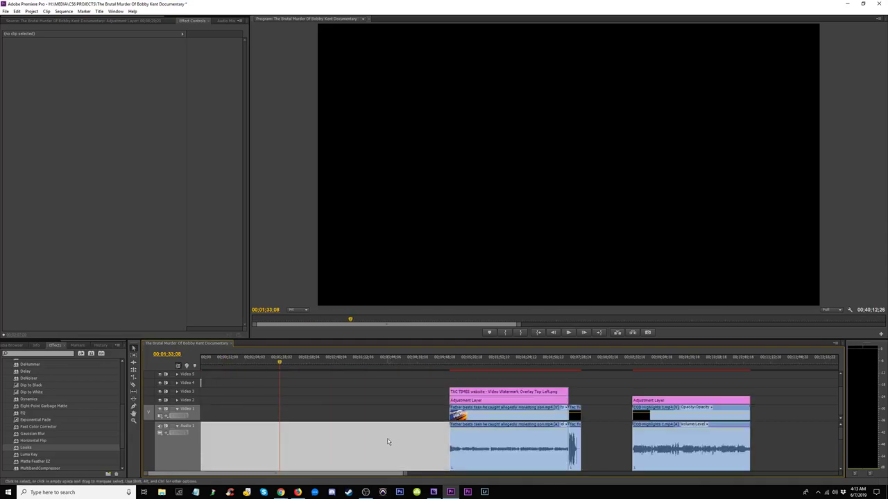
pyautogui.click(416, 416)
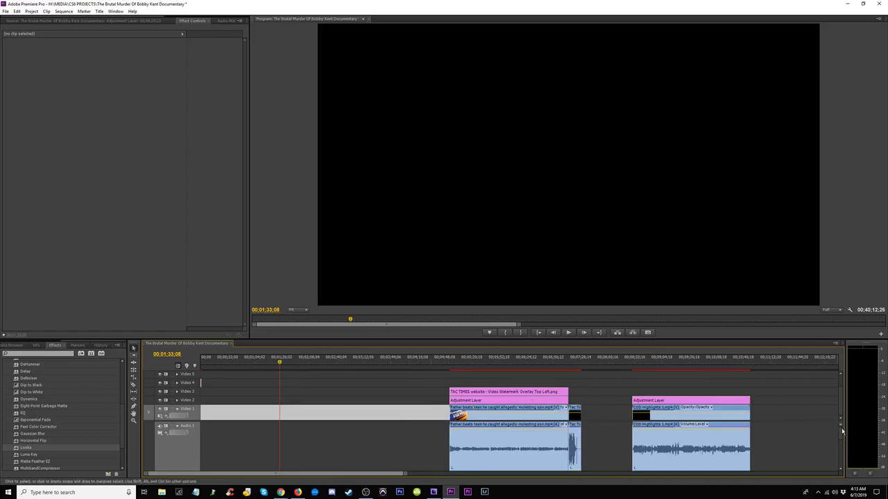
# Step: Delete the stray clip on the Audio 2 track
pyautogui.scroll(-1, 839, 437)
pyautogui.scroll(-2, 839, 438)
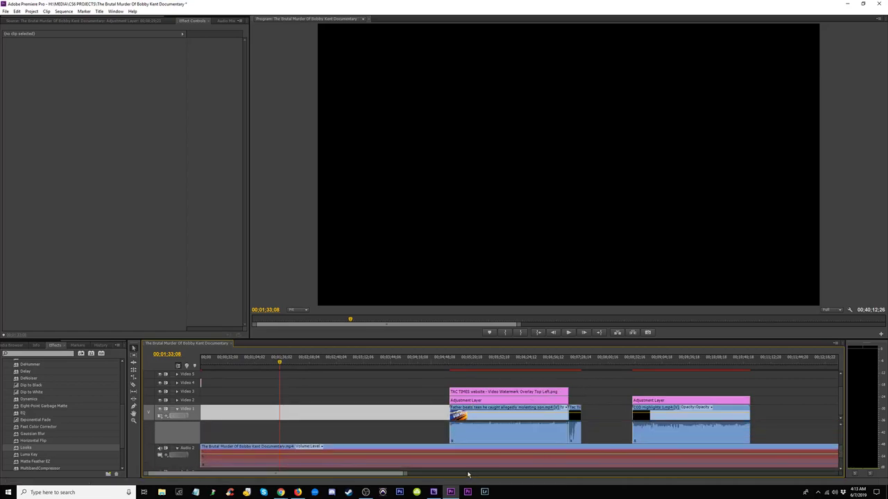
pyautogui.click(410, 469)
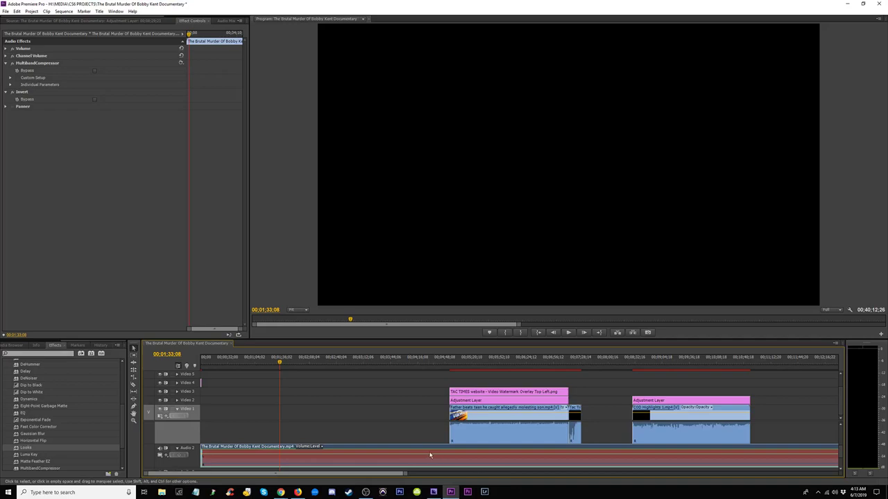
pyautogui.press('Delete')
# Step: Select the empty gap before the clips and delete it so everything starts at zero
pyautogui.click(429, 433)
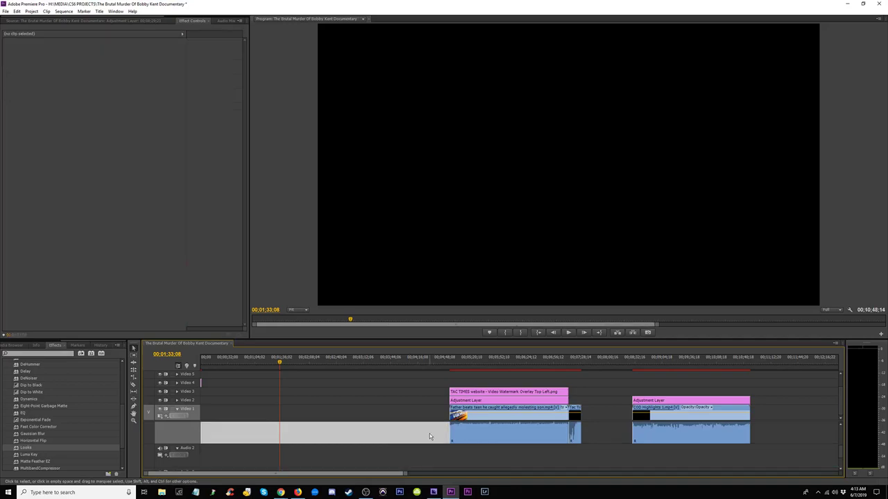
pyautogui.click(430, 412)
pyautogui.moveTo(406, 473); pyautogui.dragTo(504, 471)
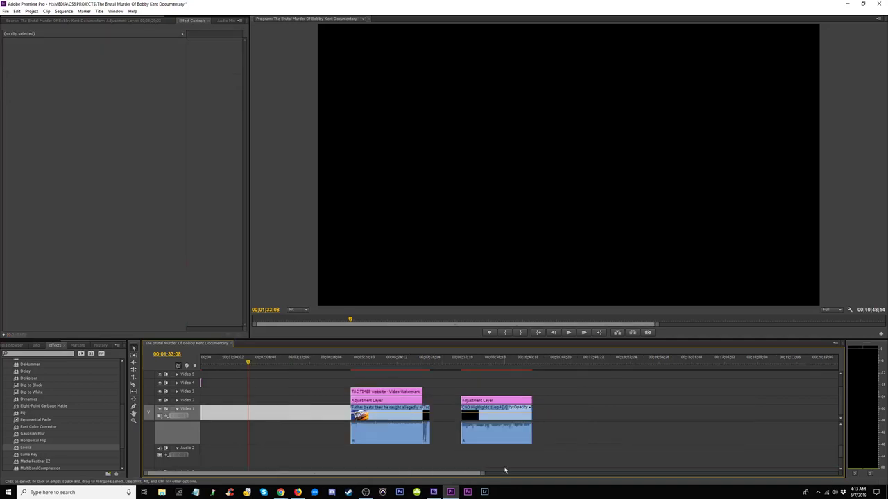
pyautogui.scroll(2, 827, 452)
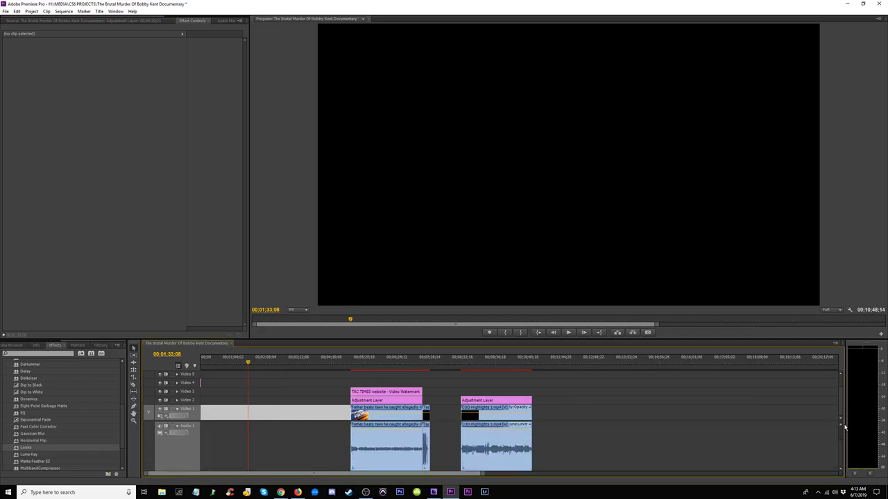
pyautogui.click(336, 440)
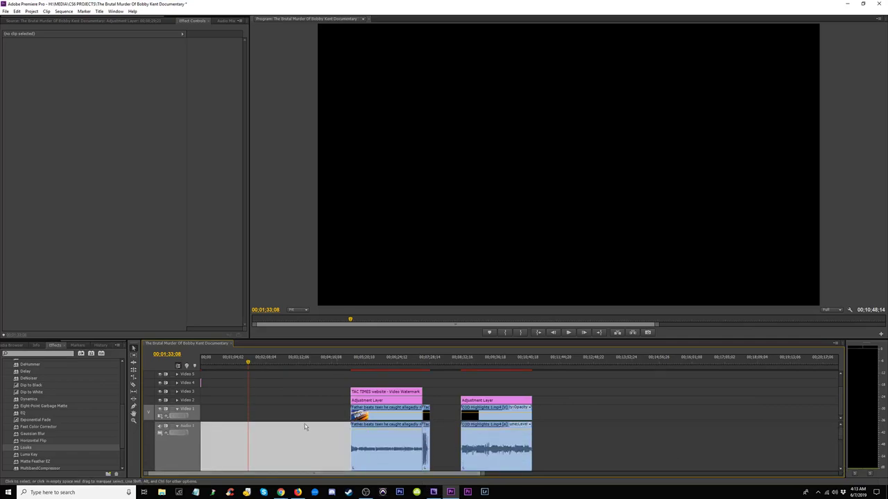
pyautogui.click(292, 411)
pyautogui.click(279, 398)
pyautogui.click(242, 392)
pyautogui.click(229, 384)
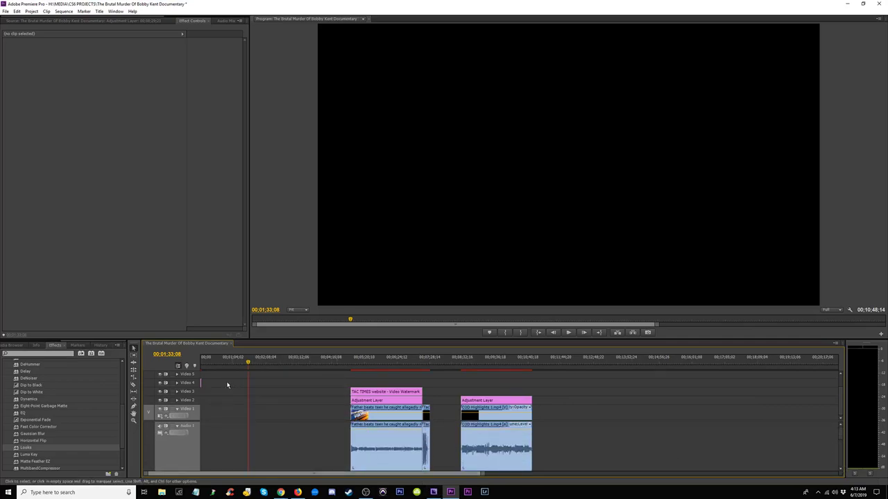
pyautogui.click(217, 392)
pyautogui.press('Delete')
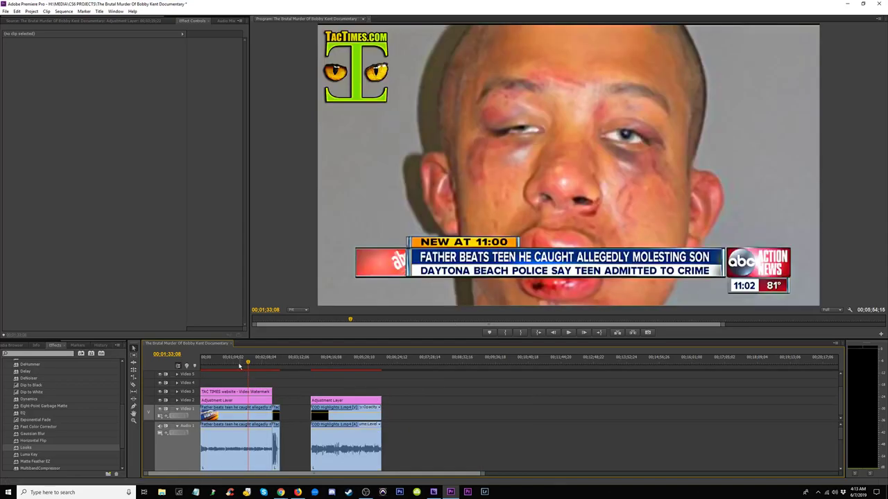
# Step: Select the adjustment layer over the COD highlights and toggle its track off and on twice to compare
pyautogui.press('=')
pyautogui.click(472, 362)
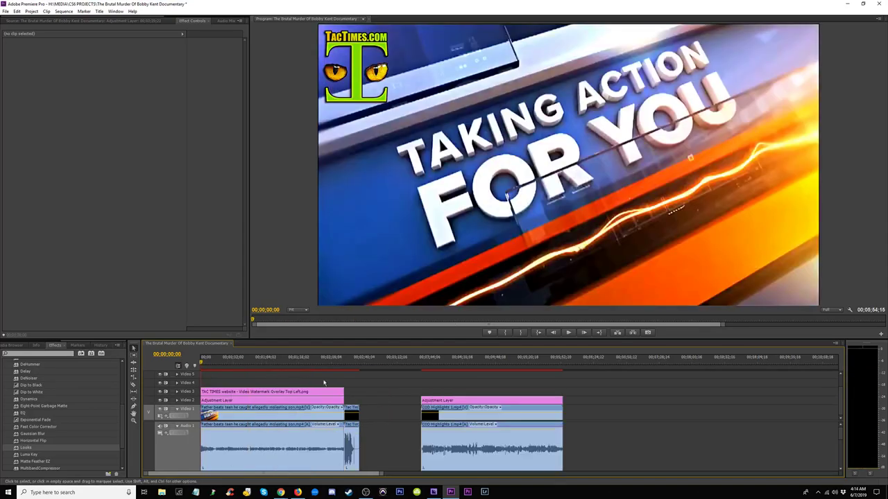
pyautogui.press('-')
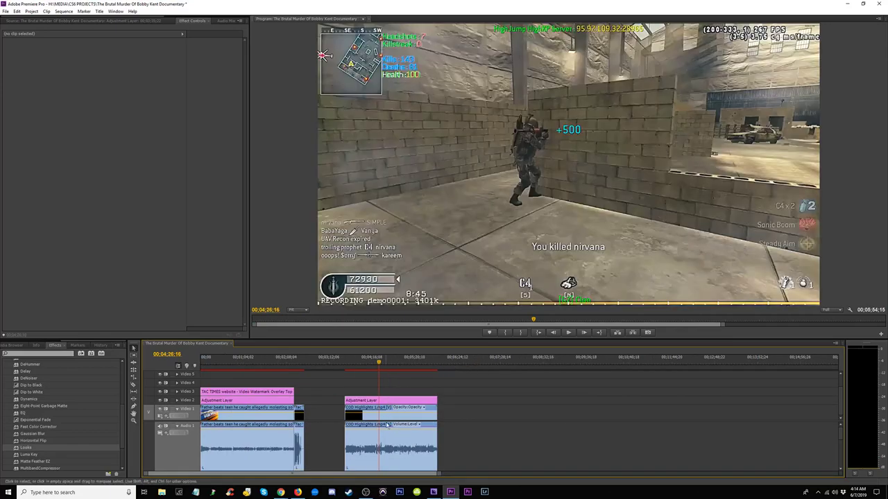
pyautogui.click(373, 402)
pyautogui.click(160, 401)
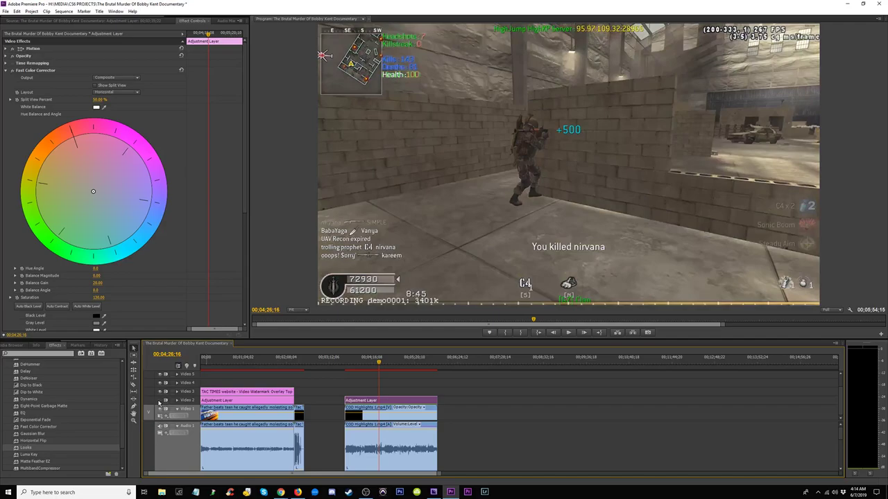
pyautogui.click(160, 401)
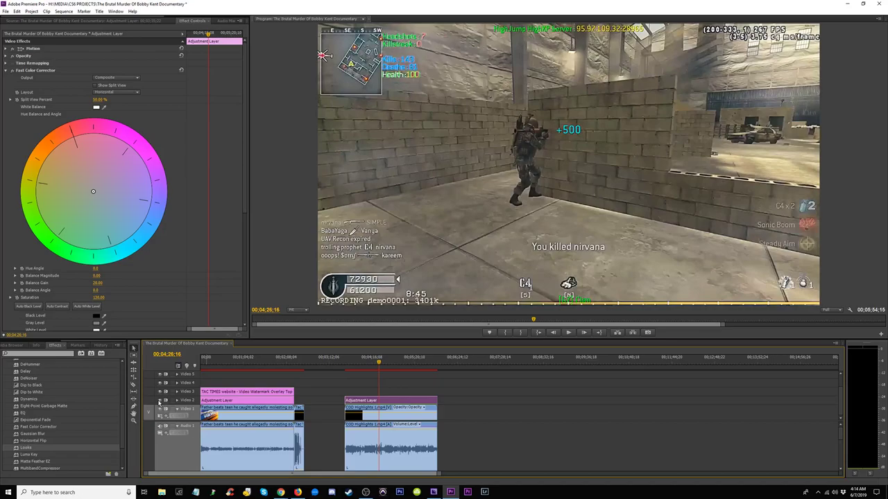
pyautogui.click(161, 401)
pyautogui.click(160, 401)
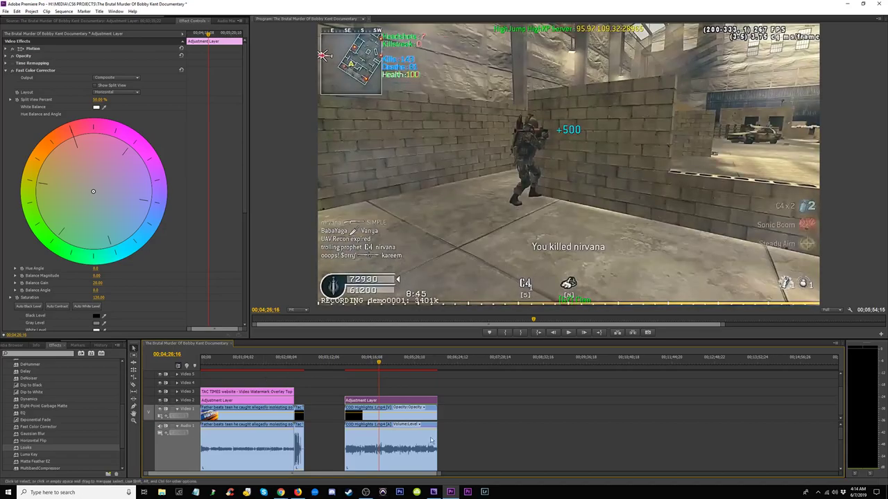
# Step: Move the playhead to 00;04;33;07 and check encoding progress in Media Encoder
pyautogui.scroll(-1, 844, 444)
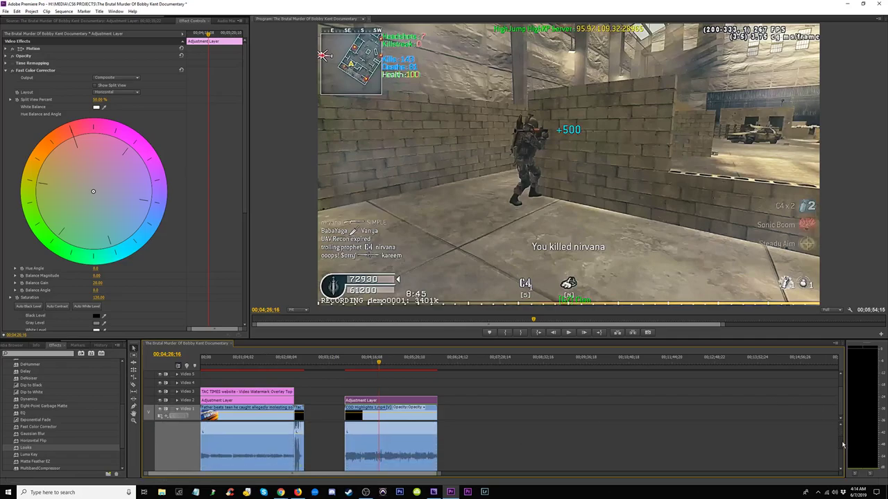
pyautogui.scroll(-1, 844, 445)
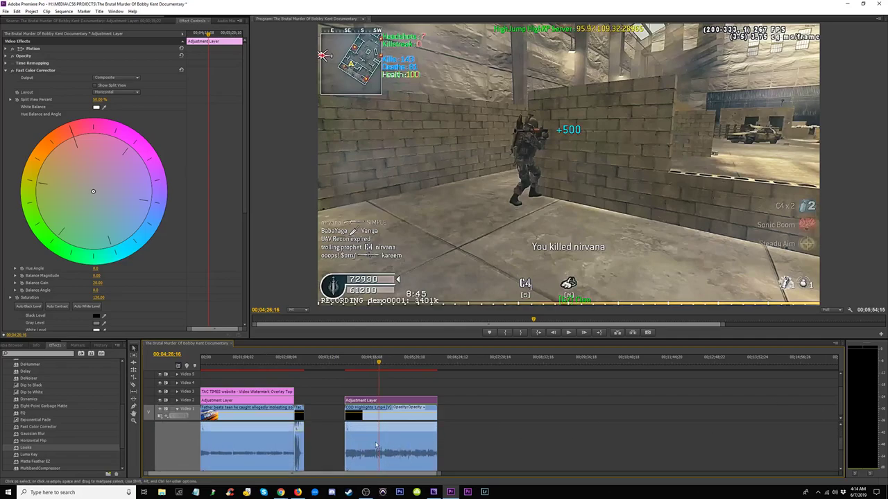
pyautogui.click(382, 358)
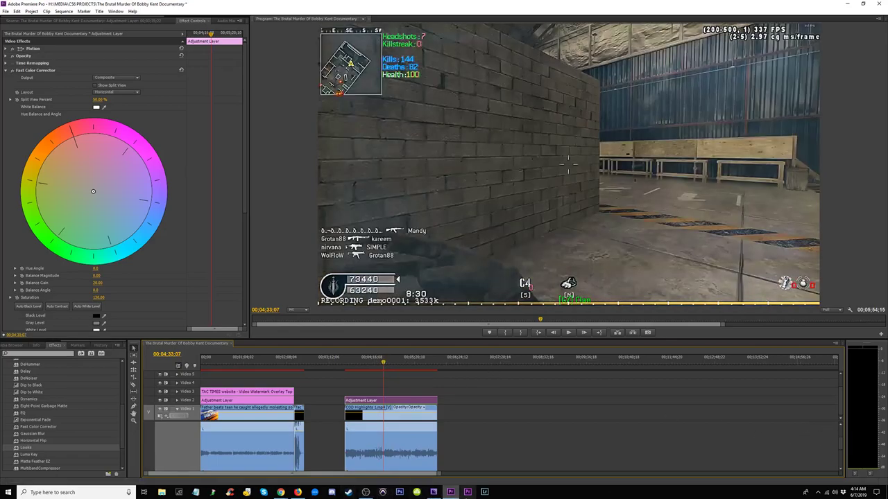
pyautogui.click(434, 492)
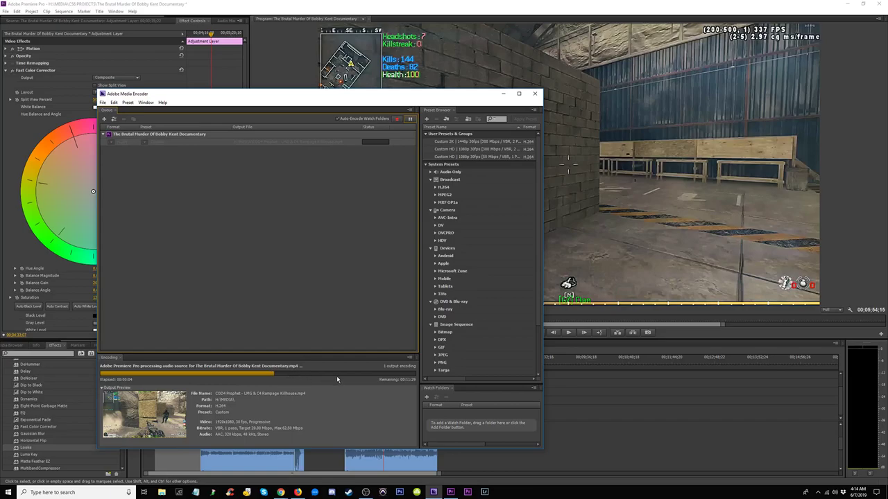
pyautogui.click(837, 440)
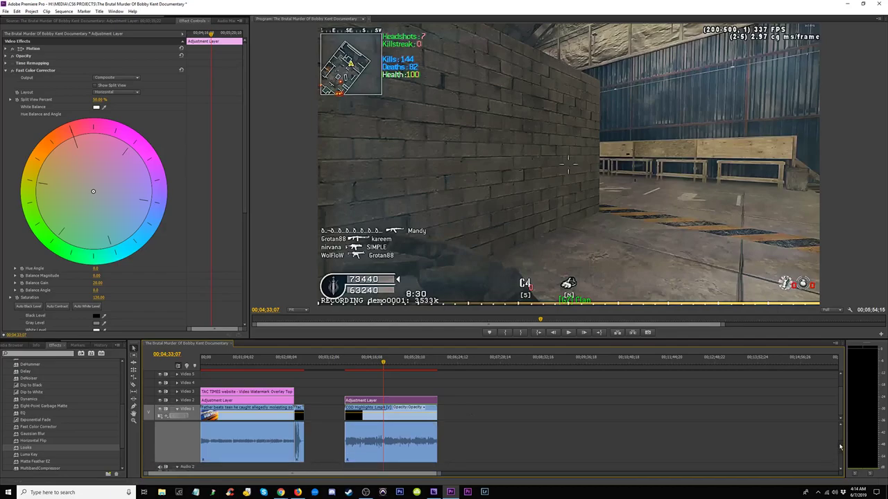
pyautogui.click(115, 11)
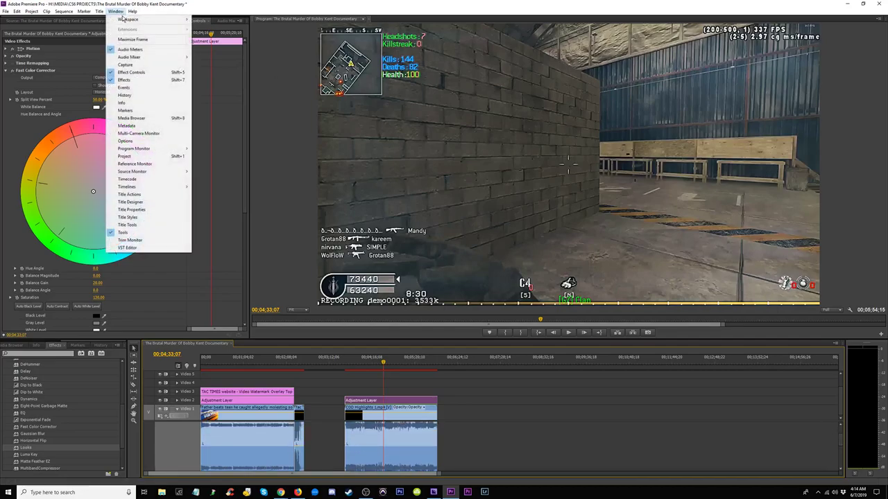
# Step: Reset the current workspace to its default Editing layout
pyautogui.moveTo(125, 20)
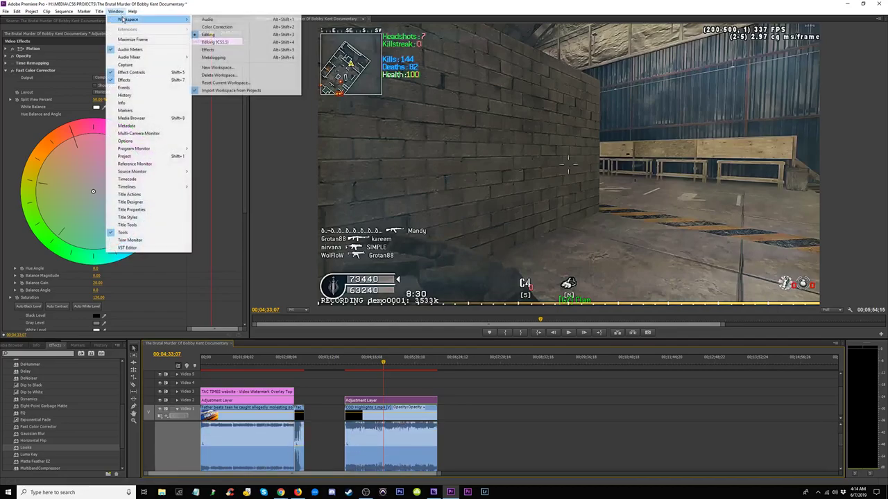
pyautogui.click(226, 83)
pyautogui.click(463, 251)
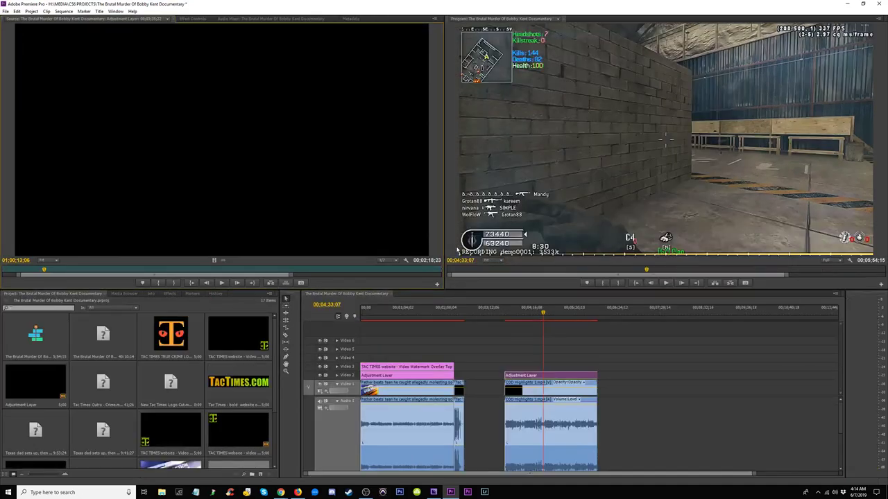
# Step: Widen the timeline, shrink the Audio 1 track, and move the playhead to about five minutes
pyautogui.moveTo(300, 374); pyautogui.dragTo(165, 364)
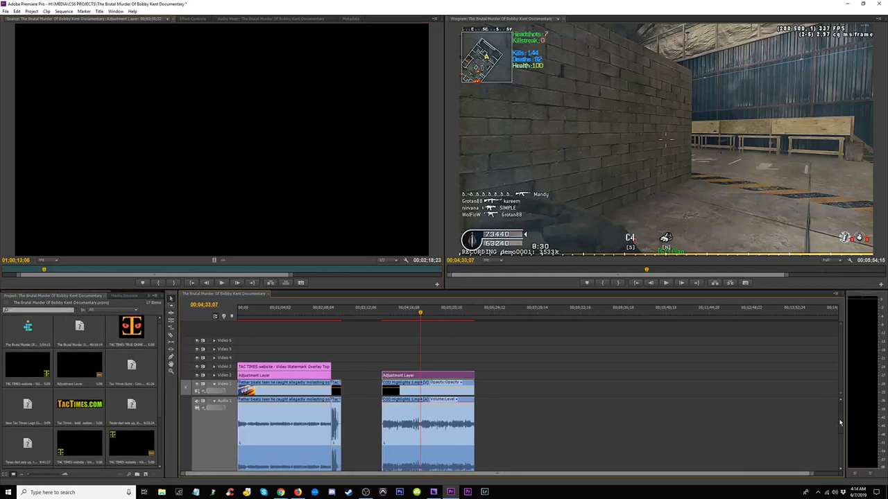
pyautogui.moveTo(225, 469); pyautogui.dragTo(210, 440)
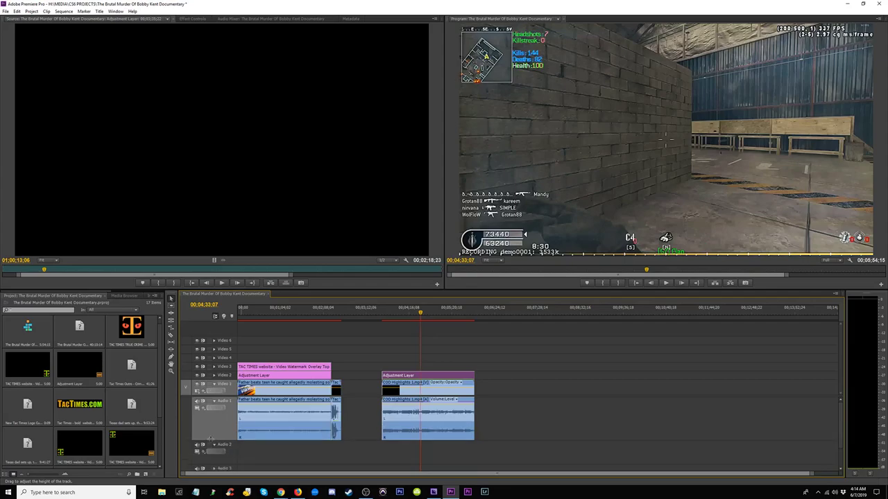
pyautogui.click(439, 313)
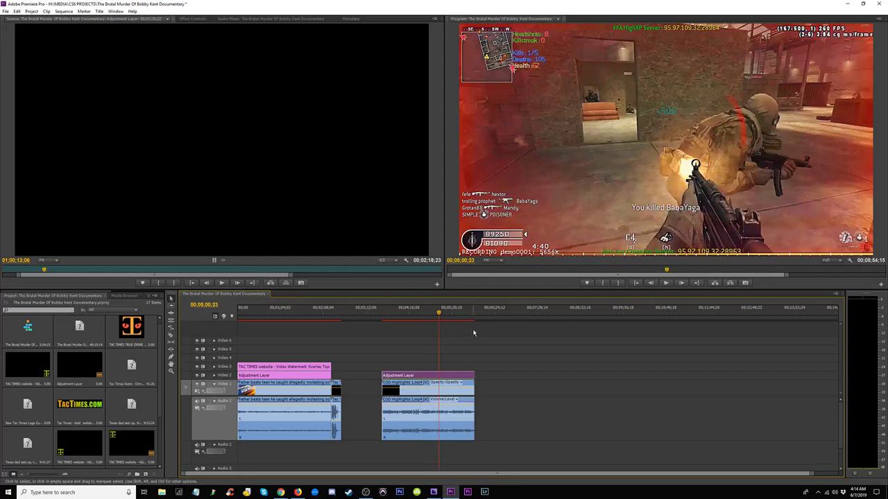
# Step: Launch Premiere Pro CC 2018, minimize OBS, then close its Start screen and minimize the empty window
pyautogui.click(471, 491)
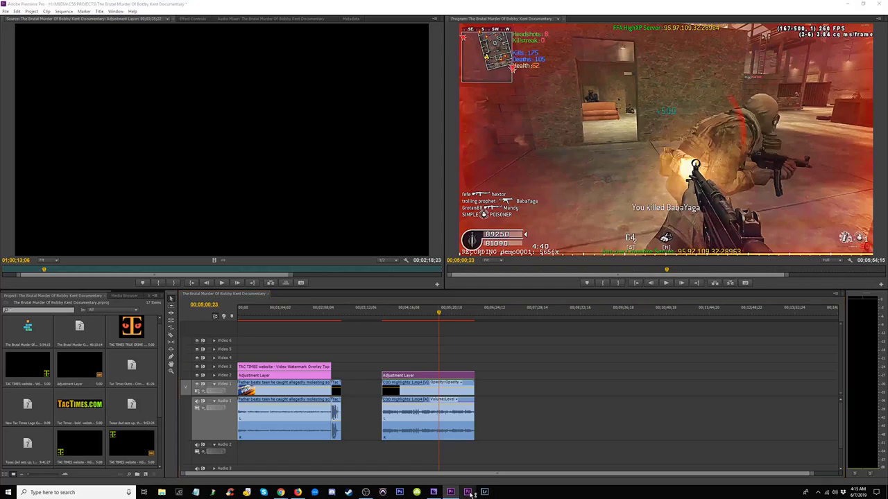
pyautogui.click(365, 493)
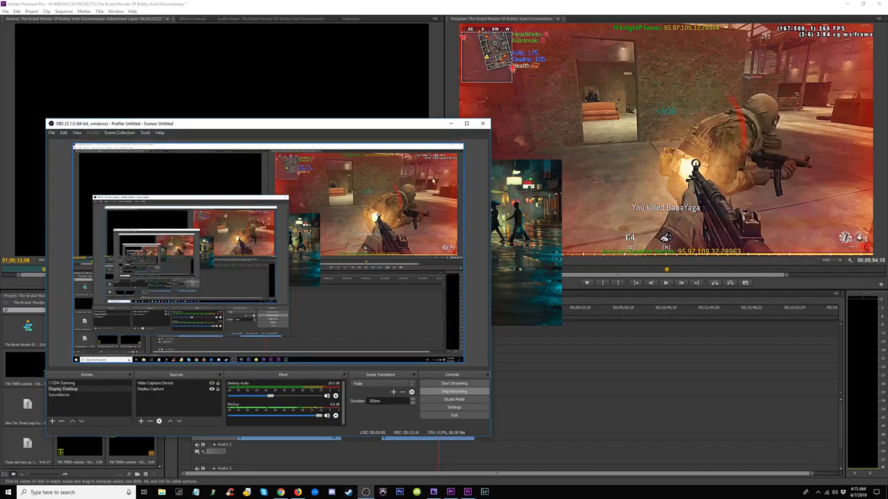
pyautogui.click(450, 125)
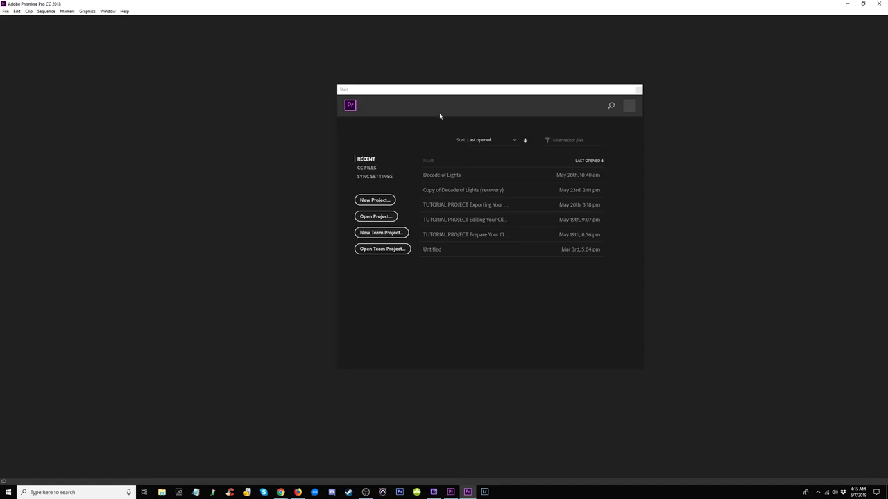
pyautogui.click(638, 89)
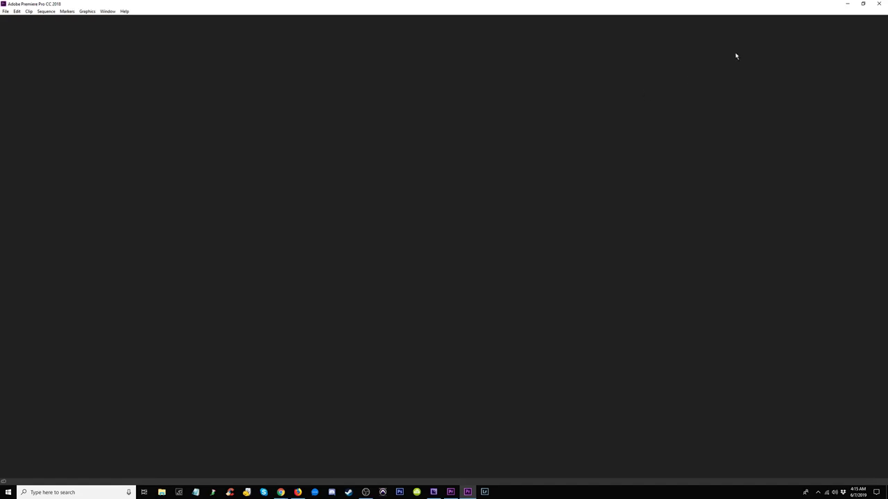
pyautogui.click(850, 3)
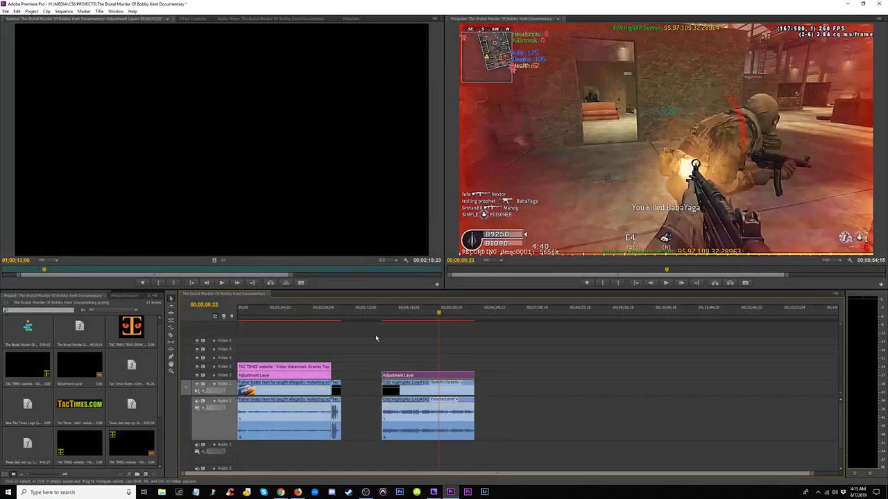
# Step: Bring Media Encoder forward and move its window top-left to watch the H.264 encode progress
pyautogui.click(434, 492)
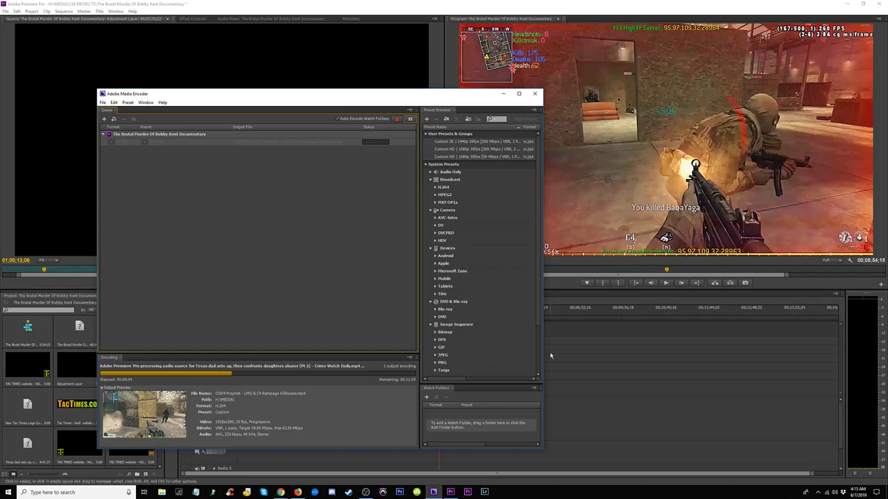
pyautogui.click(450, 492)
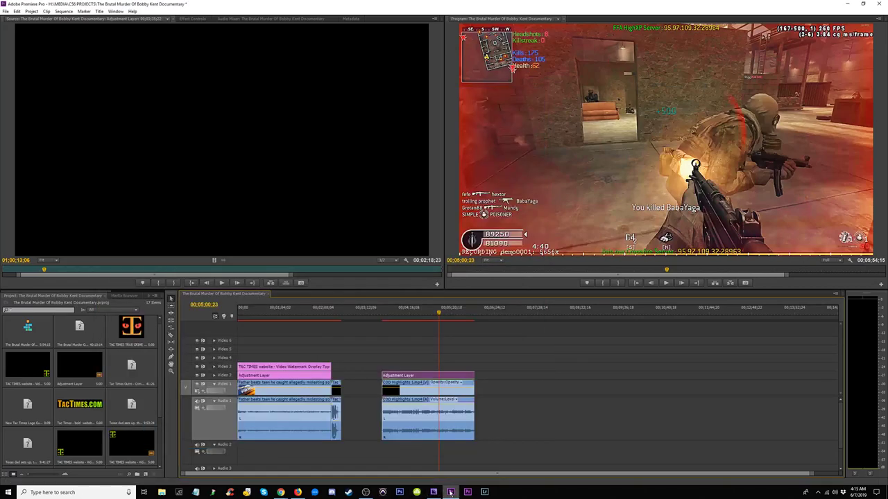
pyautogui.click(433, 492)
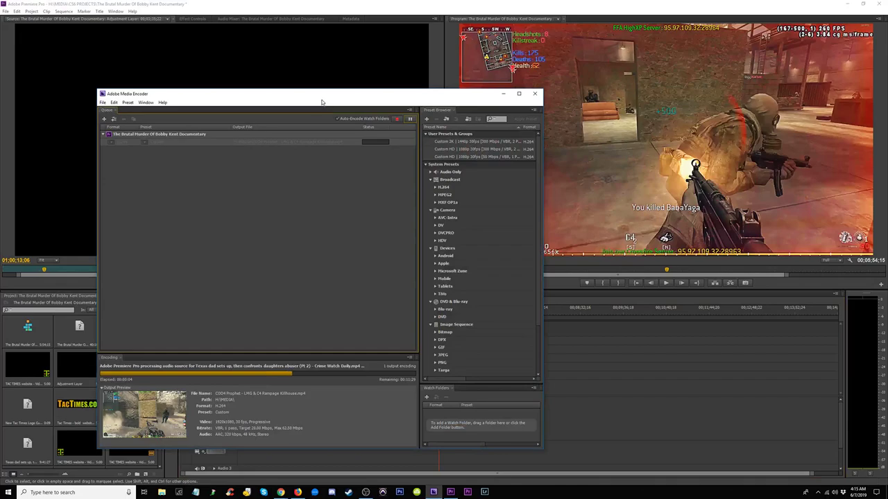
pyautogui.moveTo(322, 102); pyautogui.dragTo(290, 30)
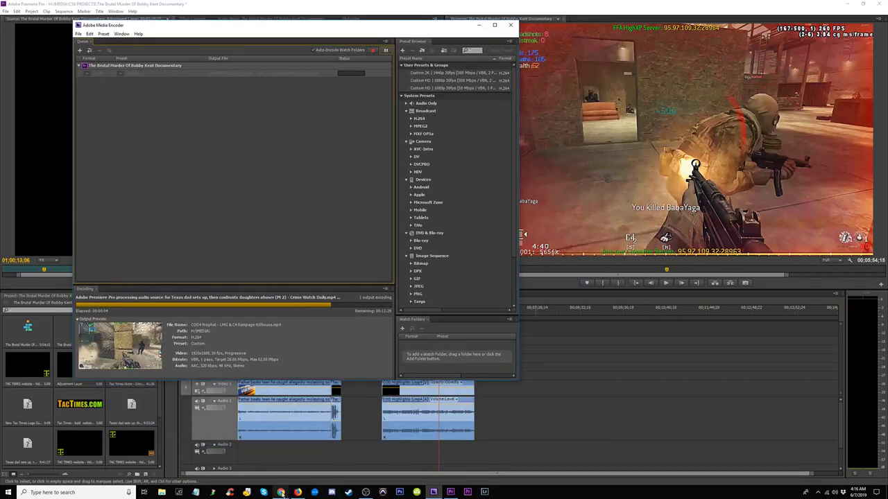
pyautogui.moveTo(281, 493)
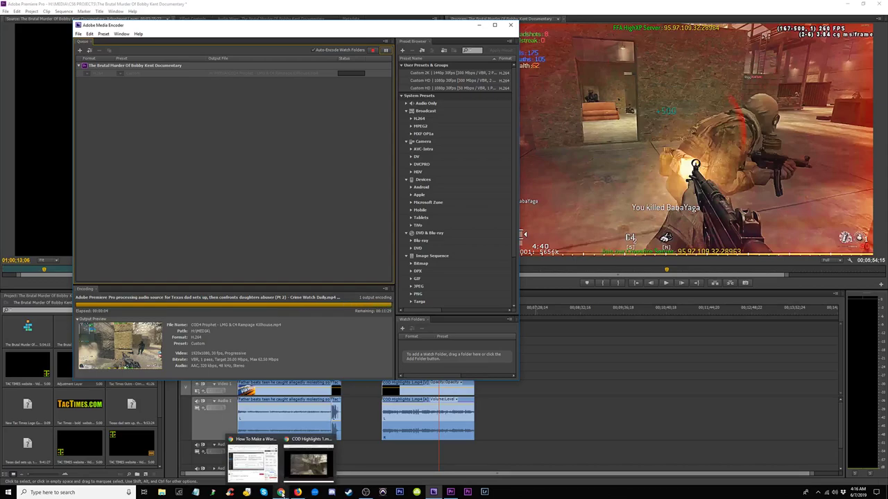
# Step: Open File Explorer and arrange it beside the Media Encoder window
pyautogui.click(161, 492)
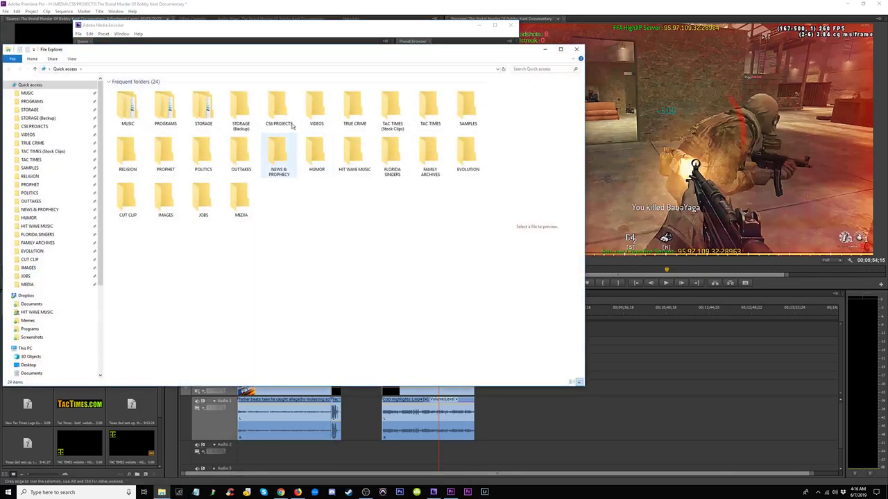
pyautogui.moveTo(263, 52); pyautogui.dragTo(511, 93)
pyautogui.moveTo(365, 26); pyautogui.dragTo(338, 24)
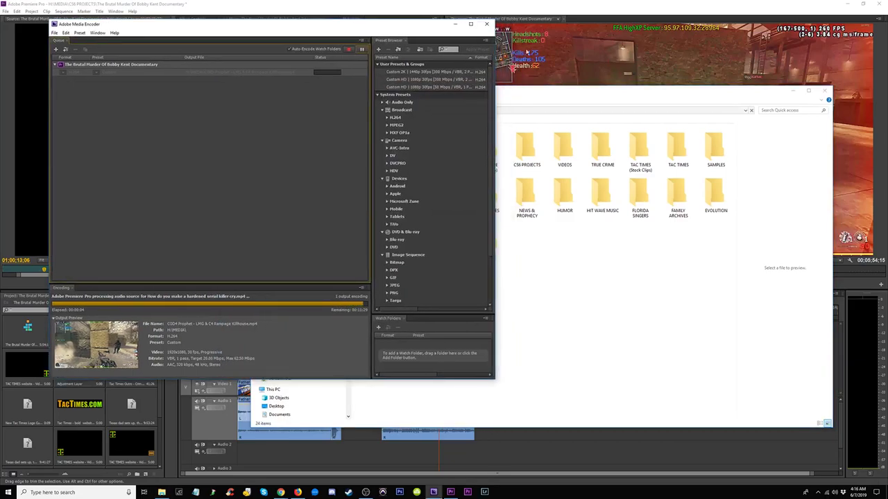
pyautogui.click(576, 93)
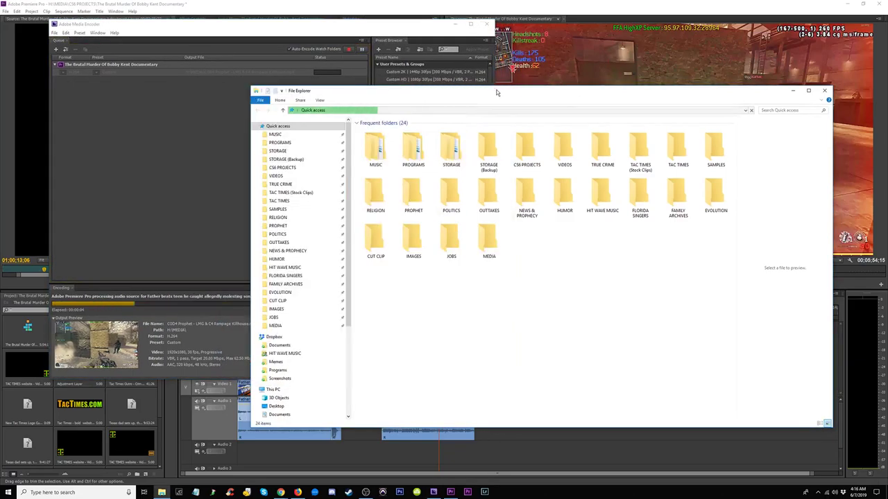
pyautogui.moveTo(497, 92); pyautogui.dragTo(540, 98)
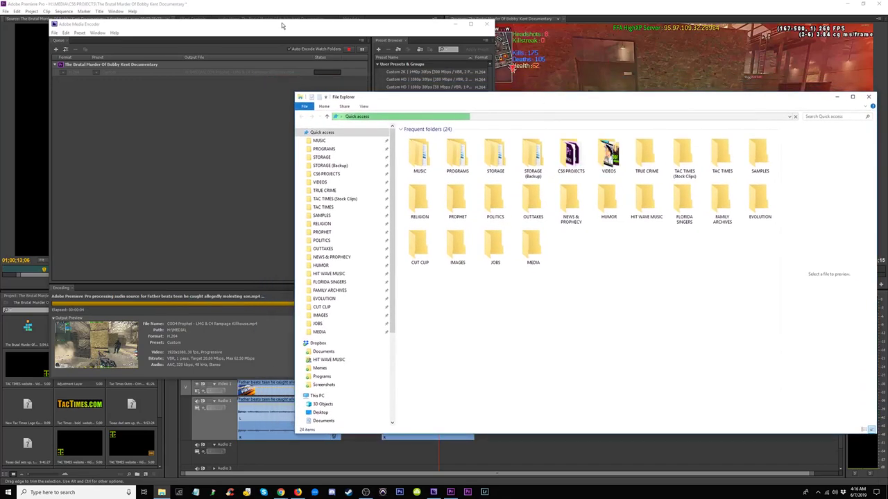
pyautogui.moveTo(282, 26); pyautogui.dragTo(267, 16)
pyautogui.click(573, 105)
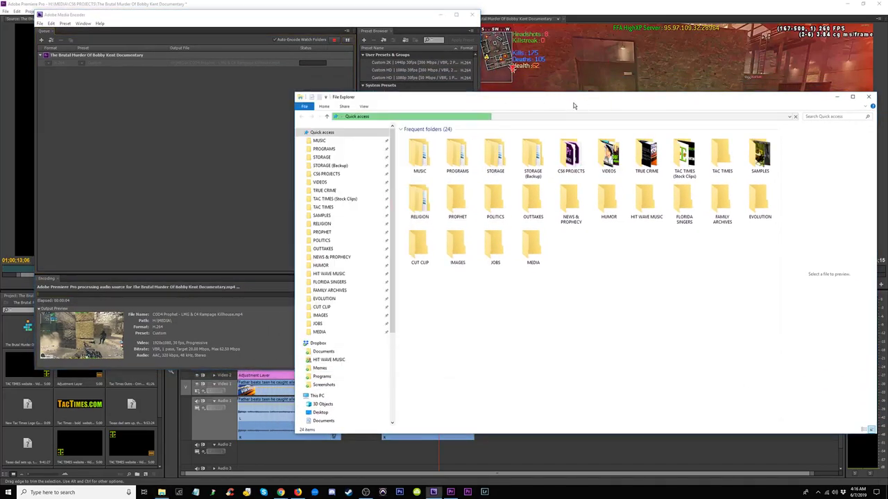
pyautogui.moveTo(578, 109); pyautogui.dragTo(538, 121)
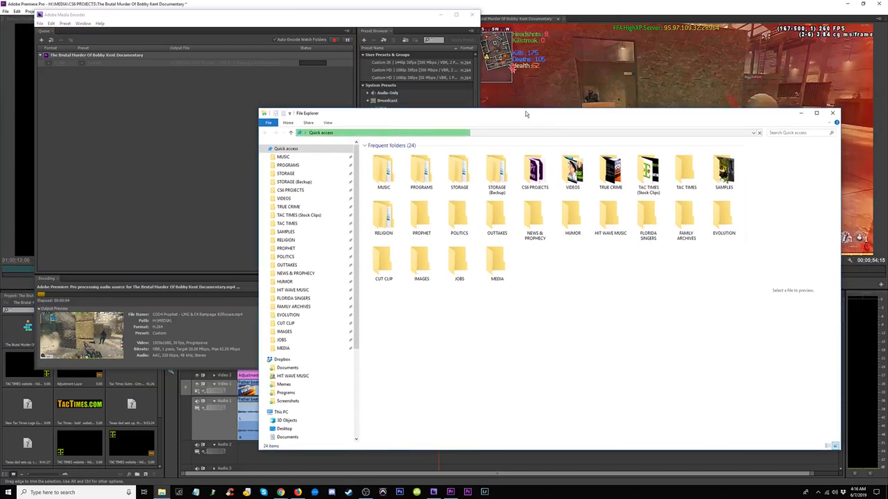
pyautogui.click(224, 37)
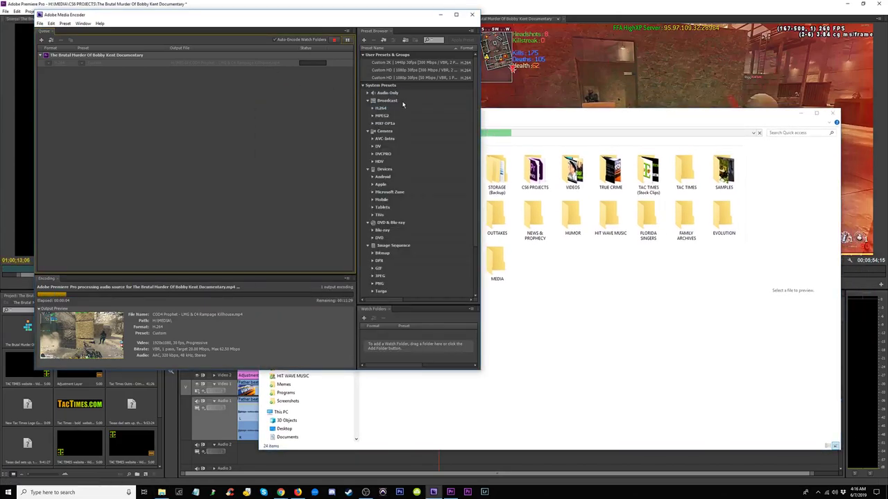
pyautogui.click(537, 154)
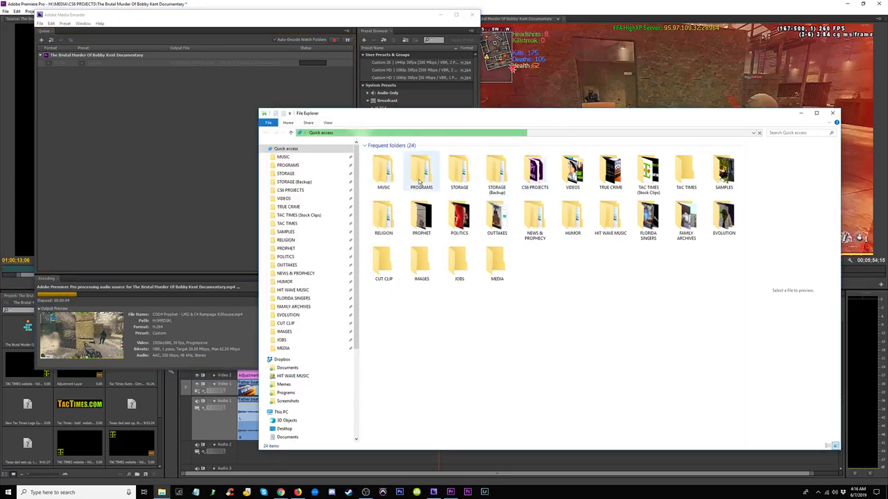
# Step: Navigate PROGRAMS > 3. Production Programs and open Red Giant Complete Suite 2016 + Keys
pyautogui.click(304, 167)
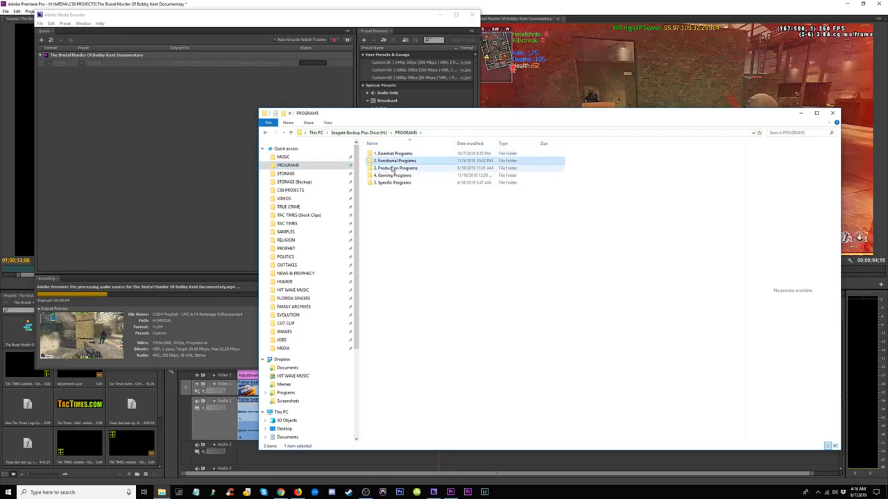
pyautogui.click(390, 183)
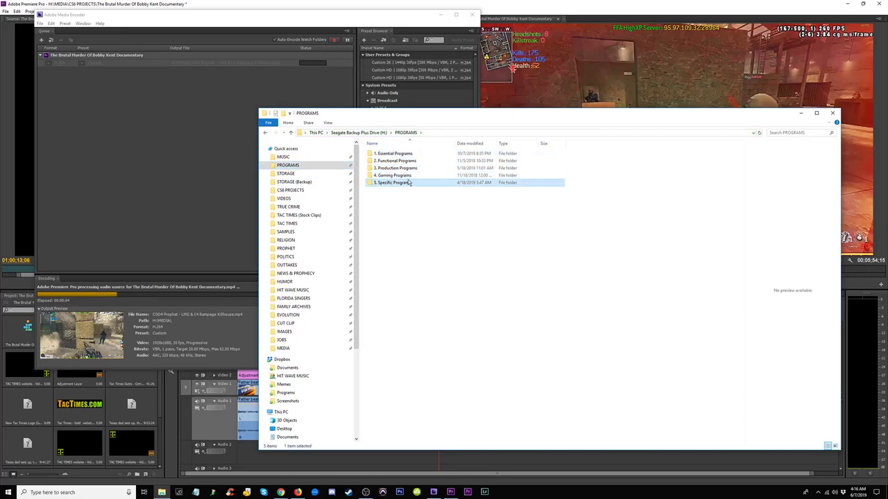
pyautogui.doubleClick(409, 169)
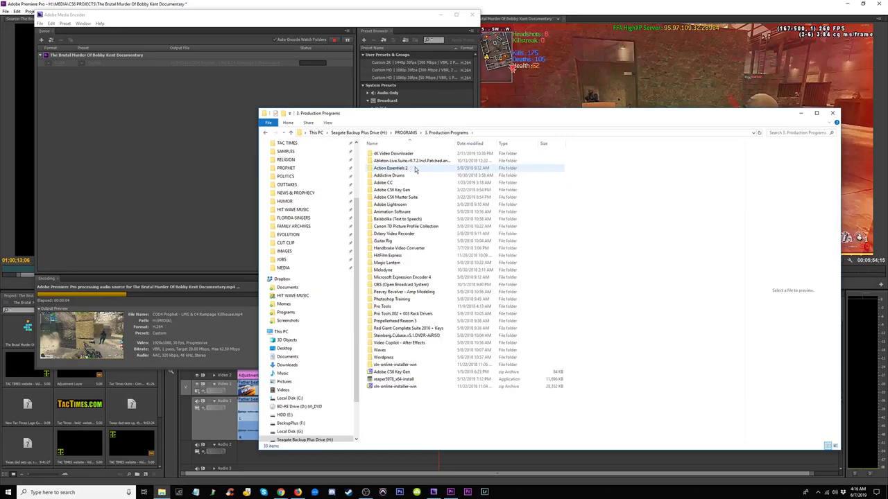
pyautogui.click(396, 271)
pyautogui.press('Up')
pyautogui.press('Up')
pyautogui.press('Up')
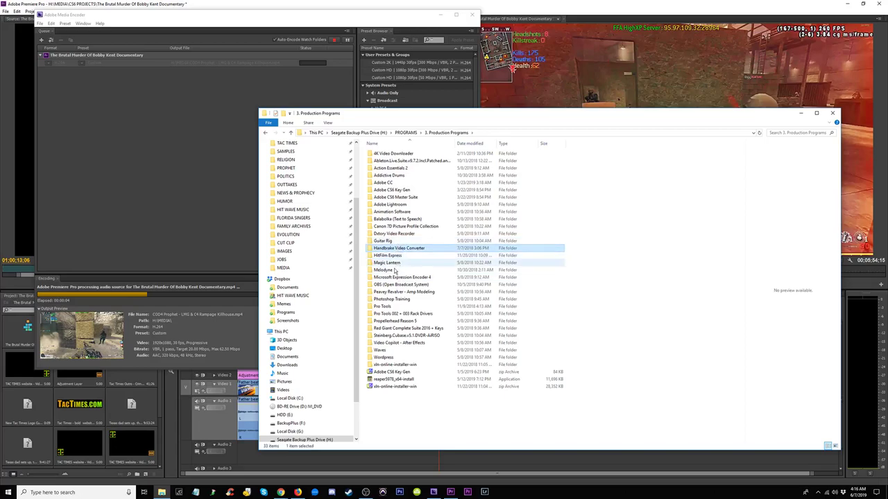
pyautogui.click(398, 277)
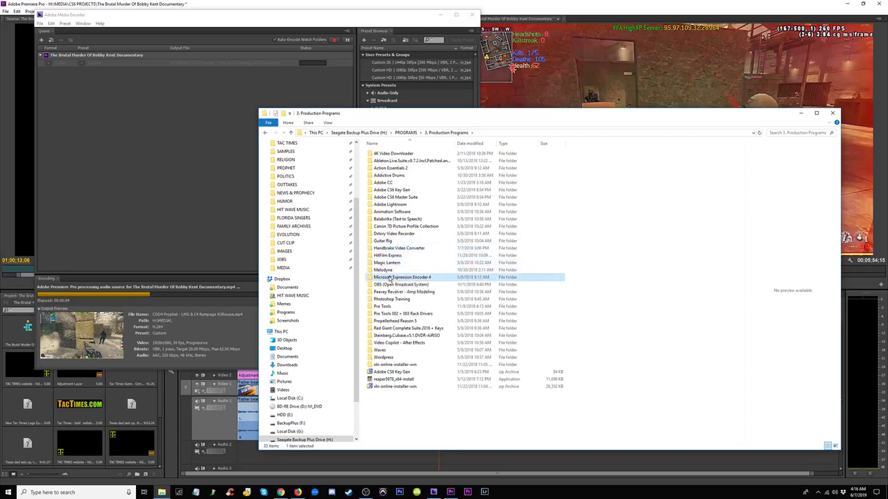
pyautogui.click(396, 330)
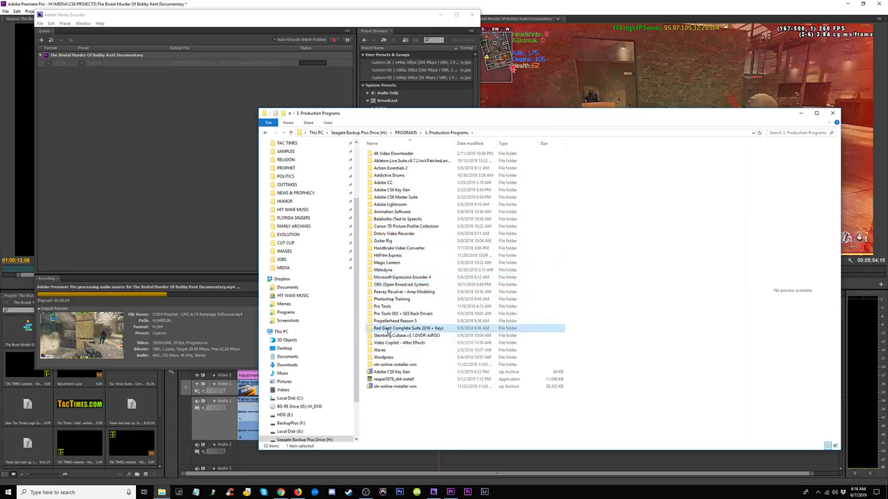
pyautogui.doubleClick(388, 331)
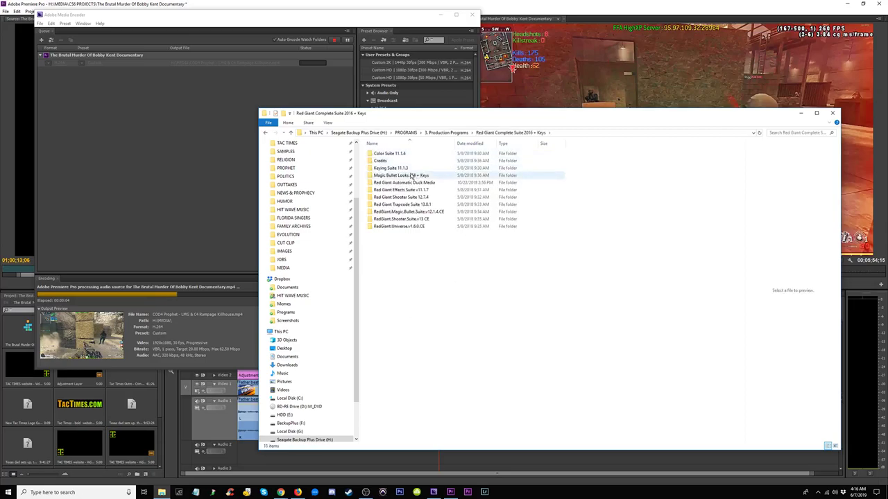
# Step: Browse the Color Suite 11.1.4 folder, view its Serials file, and peek into Keying Suite 11.1.3
pyautogui.doubleClick(388, 155)
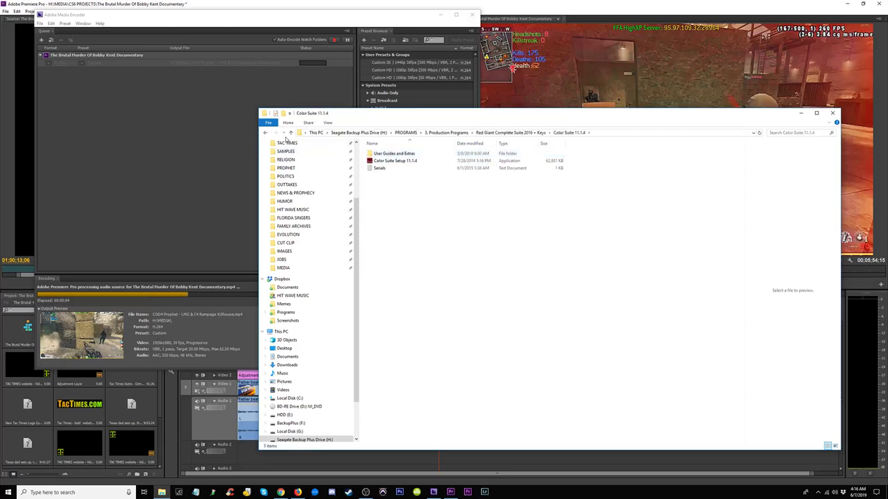
pyautogui.doubleClick(380, 169)
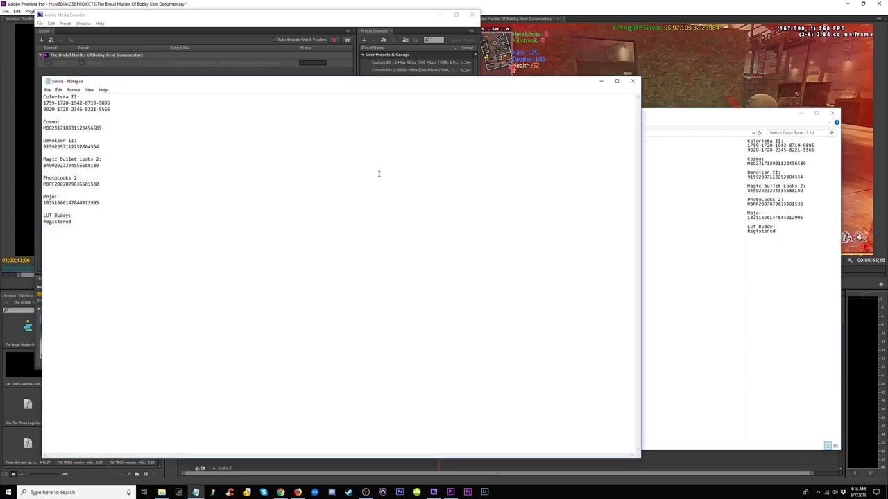
pyautogui.click(632, 81)
pyautogui.click(265, 132)
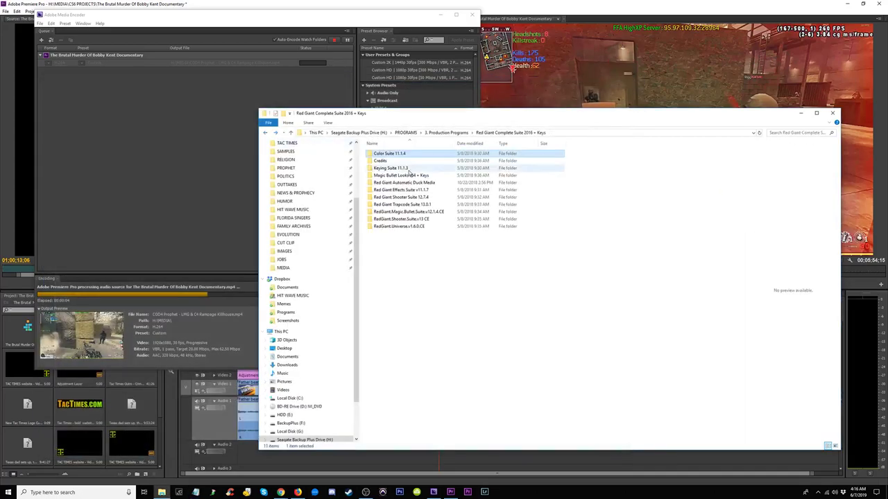
pyautogui.doubleClick(382, 168)
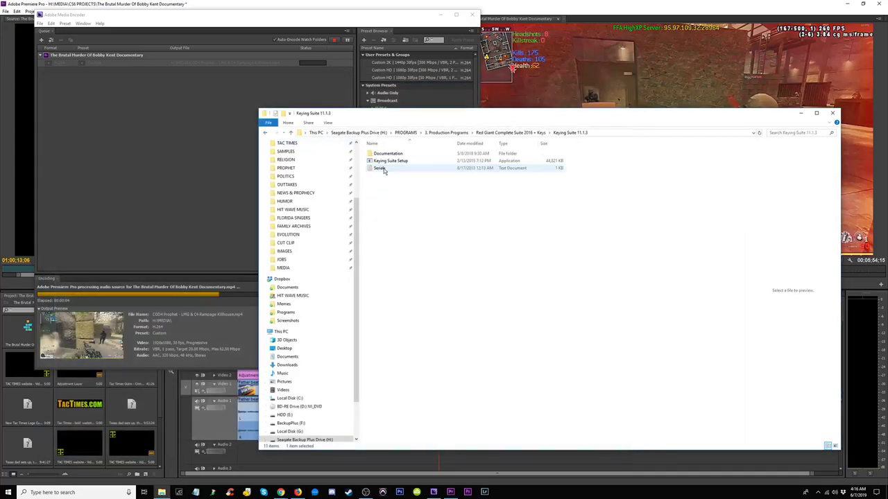
pyautogui.click(266, 133)
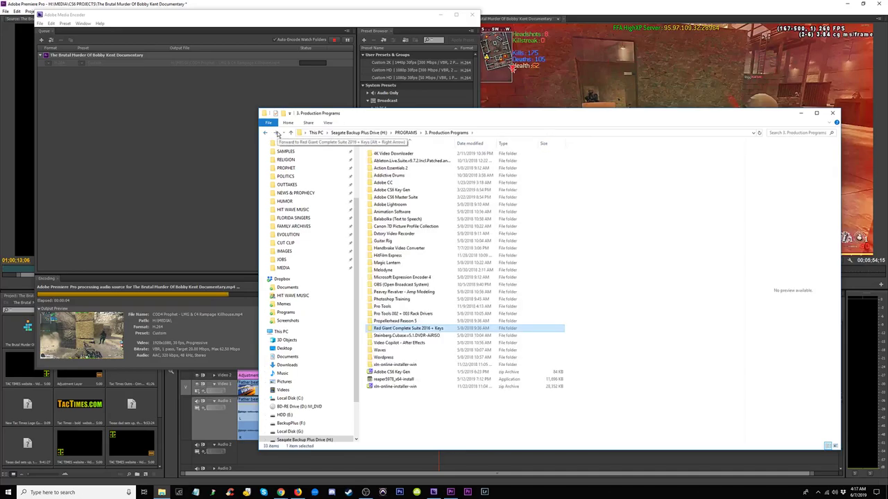
# Step: Check Magic Bullet Looks x64 + Keys, then launch Shooter Suite Setup 12.7.4 from its folder
pyautogui.click(397, 176)
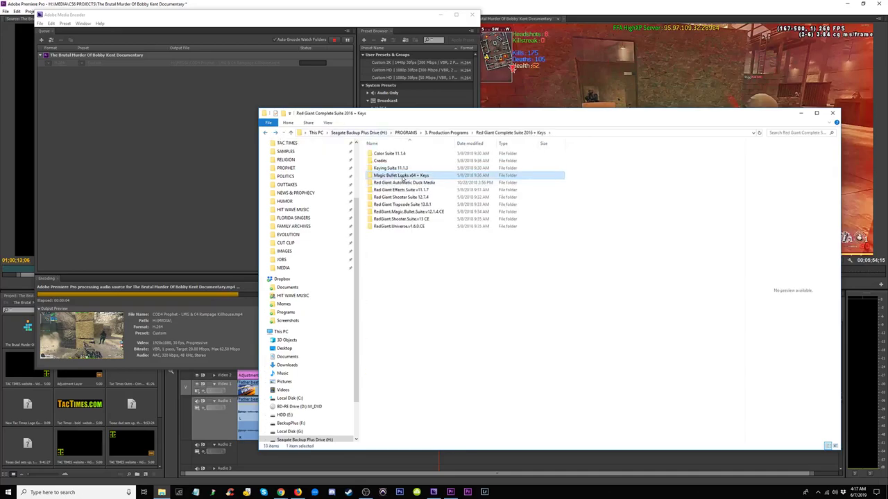
pyautogui.doubleClick(400, 176)
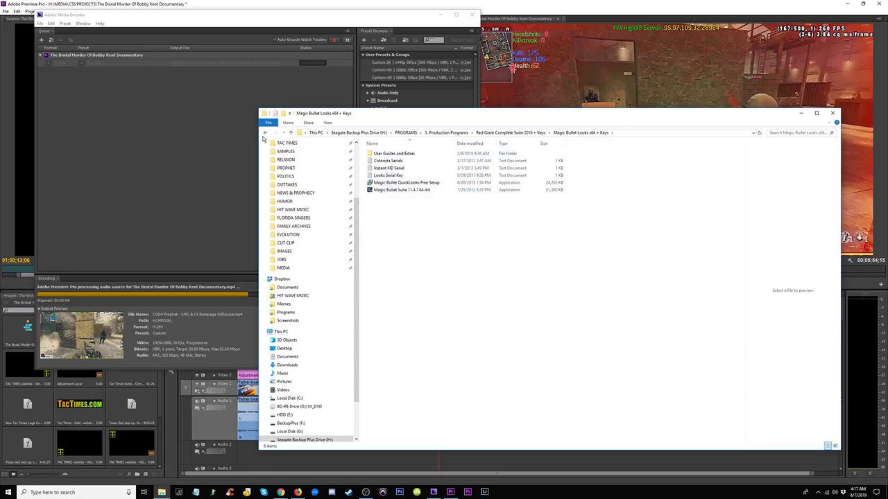
pyautogui.click(265, 133)
pyautogui.click(400, 190)
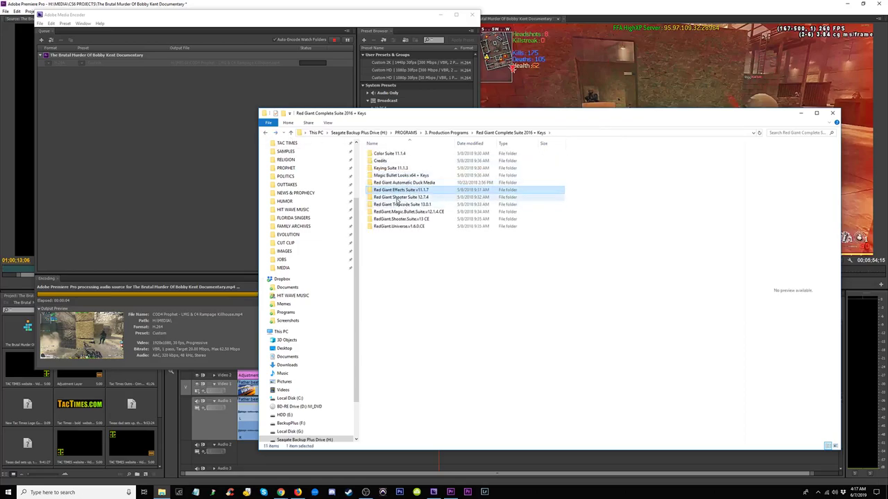
pyautogui.doubleClick(400, 198)
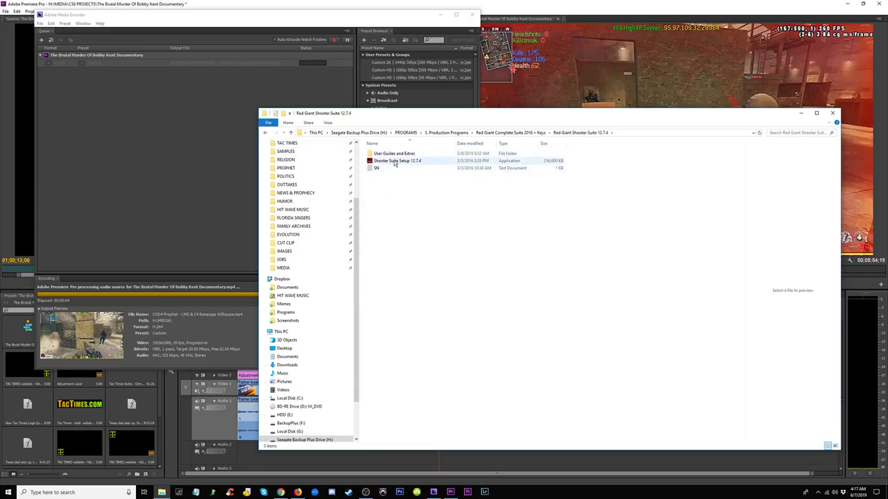
pyautogui.click(395, 163)
pyautogui.doubleClick(398, 163)
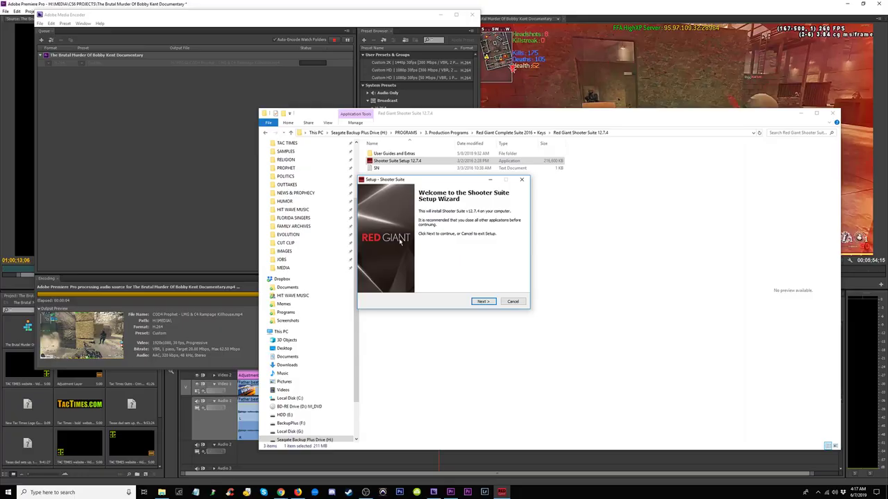
# Step: Advance past the Setup Wizard welcome page and select PluralEyes on the registration page
pyautogui.click(483, 301)
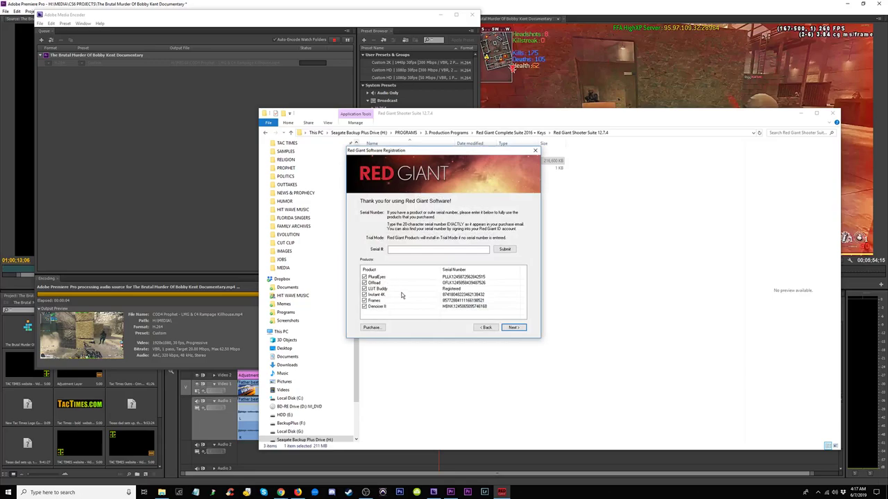
pyautogui.click(382, 277)
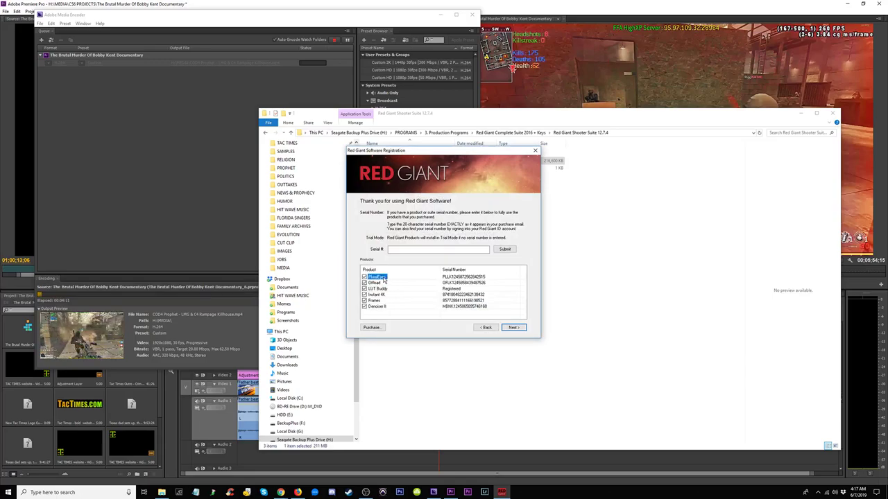
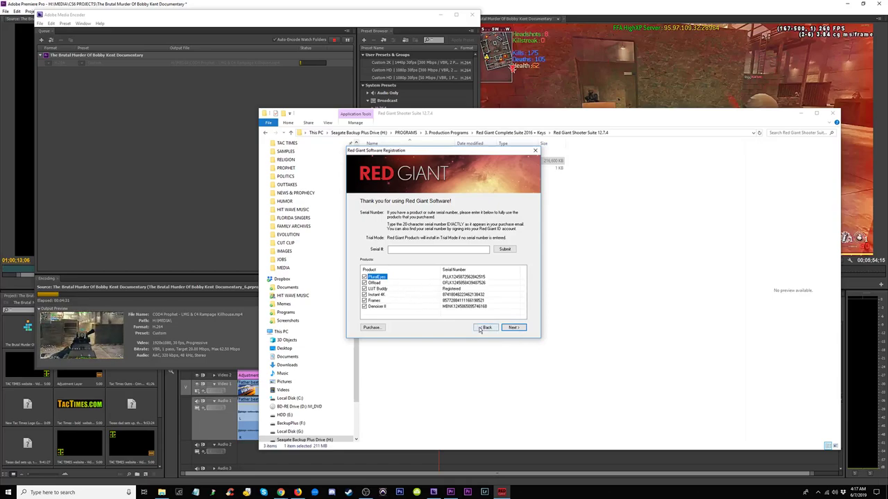
# Step: Back out of the Red Giant Shooter Suite installer and confirm exiting without installing
pyautogui.click(488, 330)
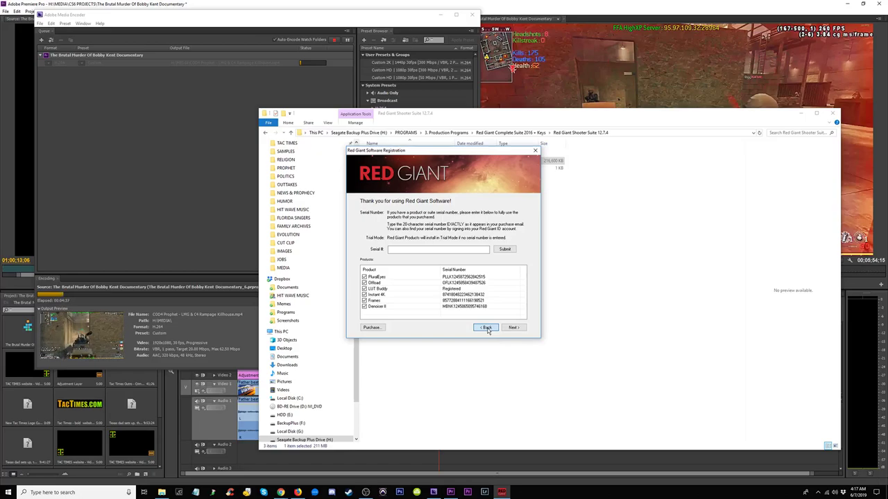
pyautogui.click(487, 330)
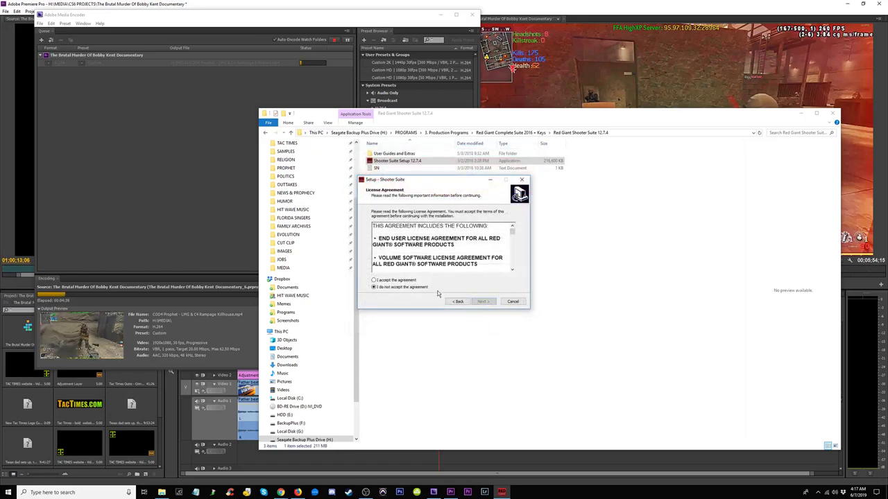
pyautogui.click(511, 303)
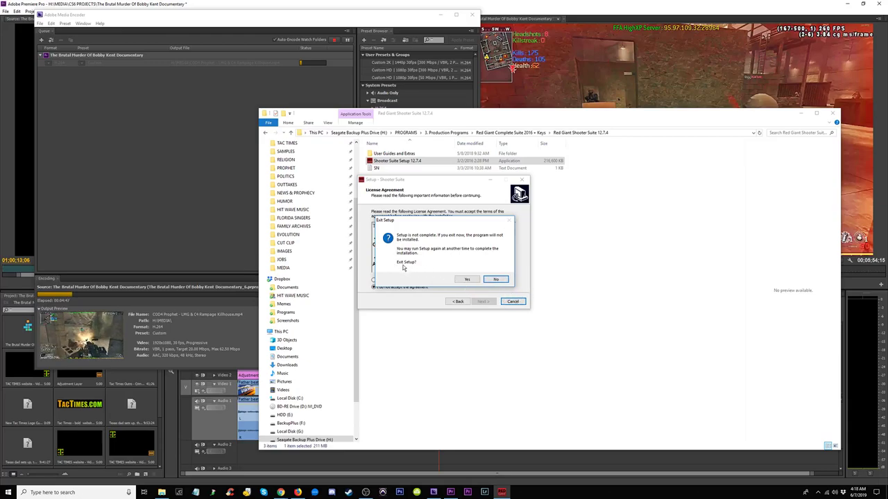
pyautogui.click(500, 279)
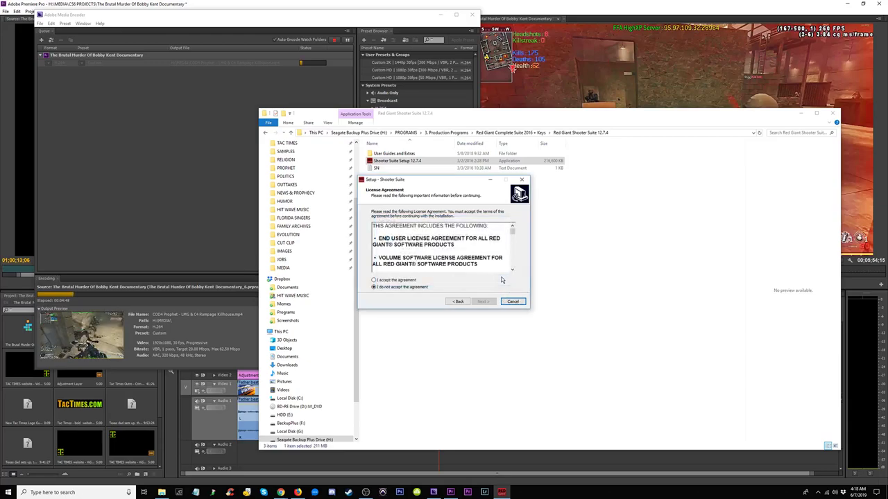
pyautogui.click(459, 302)
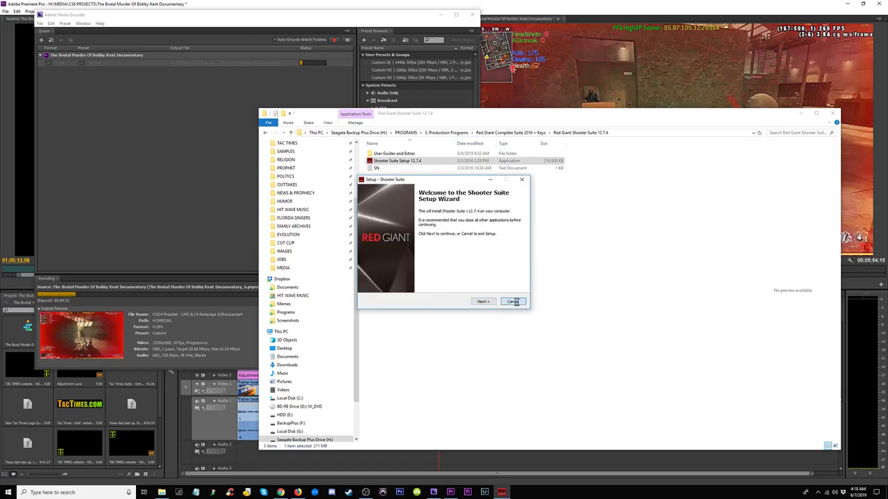
pyautogui.click(511, 301)
pyautogui.click(467, 280)
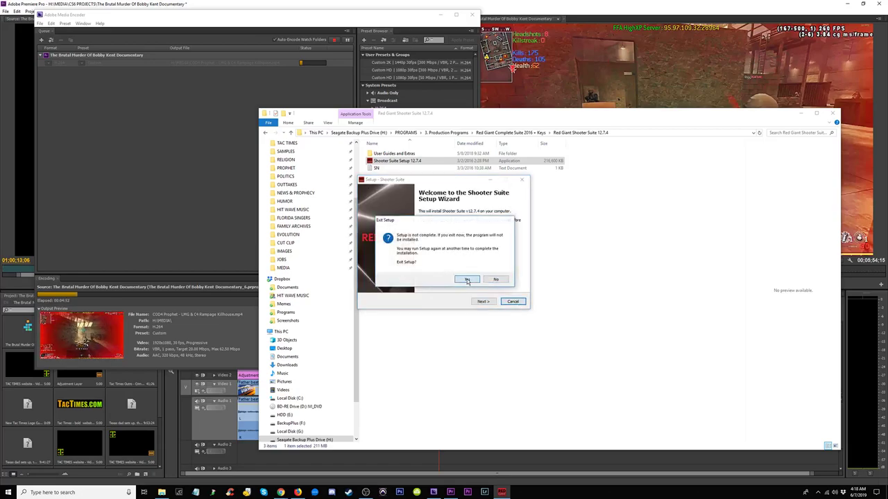
# Step: Move the Red Giant folder window aside and bring the WordPress tutorial browser window forward
pyautogui.click(265, 133)
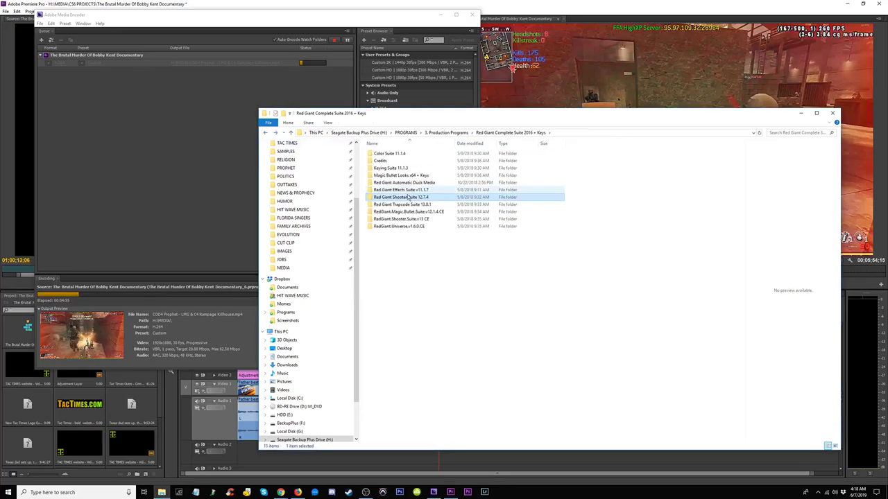
pyautogui.click(408, 220)
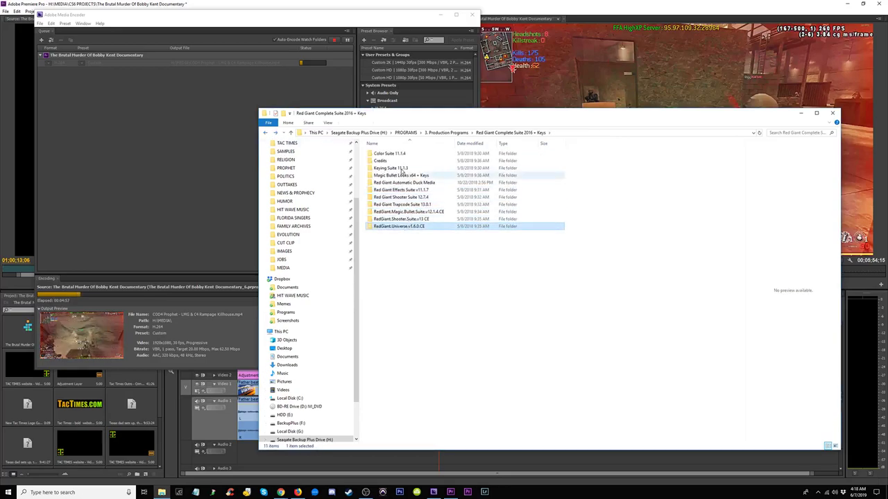
pyautogui.click(390, 154)
pyautogui.moveTo(443, 122); pyautogui.dragTo(301, 96)
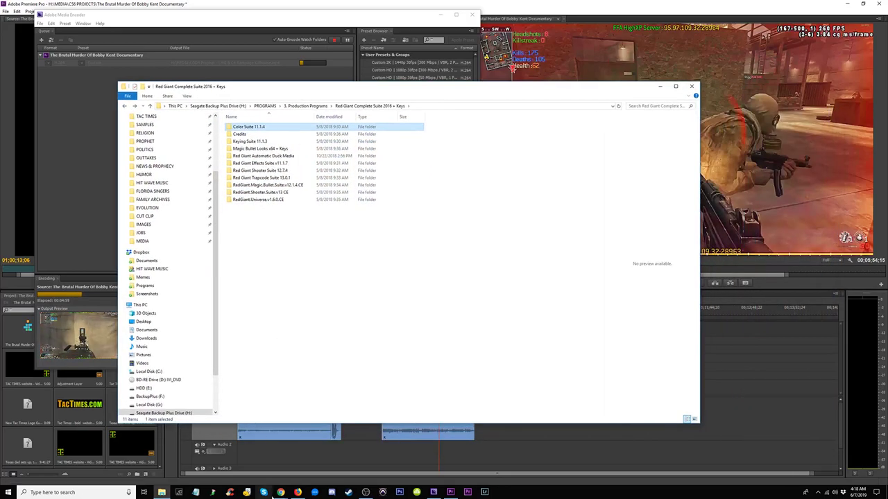
pyautogui.click(280, 492)
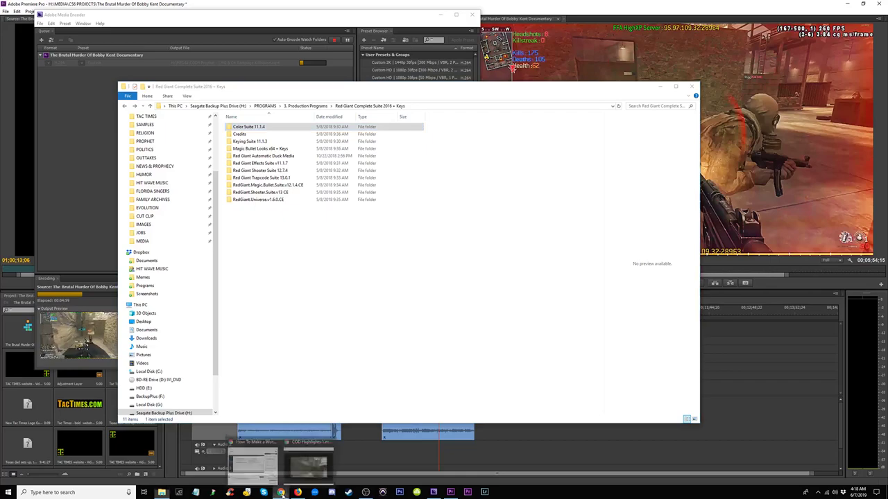
pyautogui.click(270, 447)
# Step: Open Google Drive from the bookmarks in a new tab and shift the browser right
pyautogui.click(136, 23)
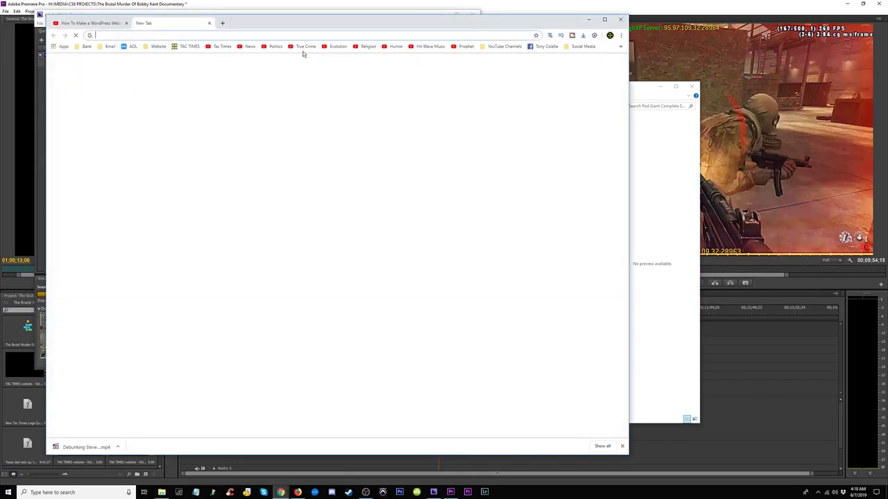
pyautogui.click(622, 46)
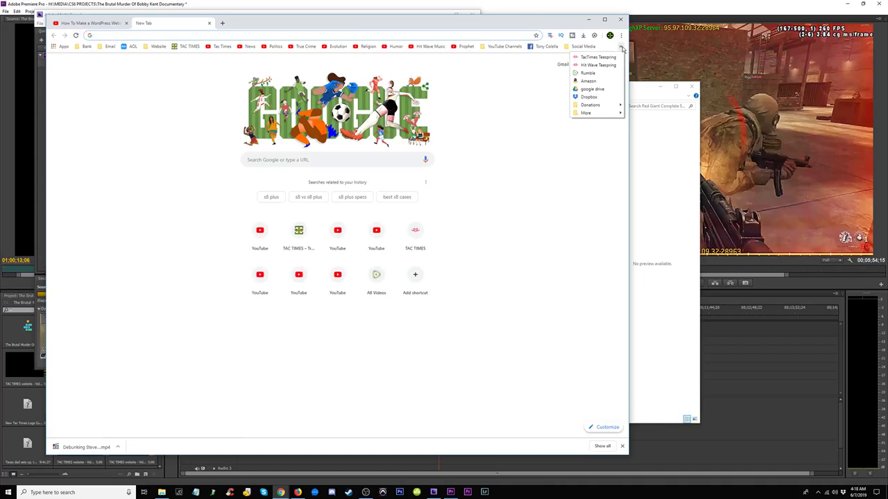
pyautogui.click(594, 94)
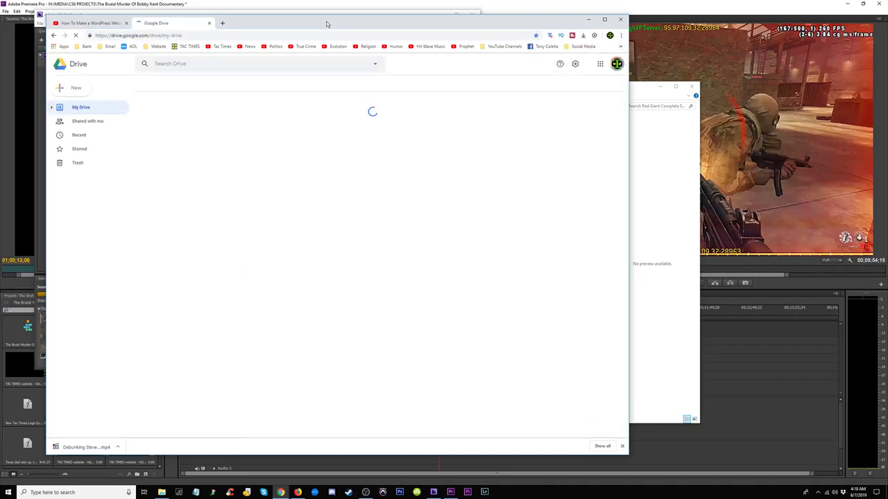
pyautogui.moveTo(317, 25); pyautogui.dragTo(468, 32)
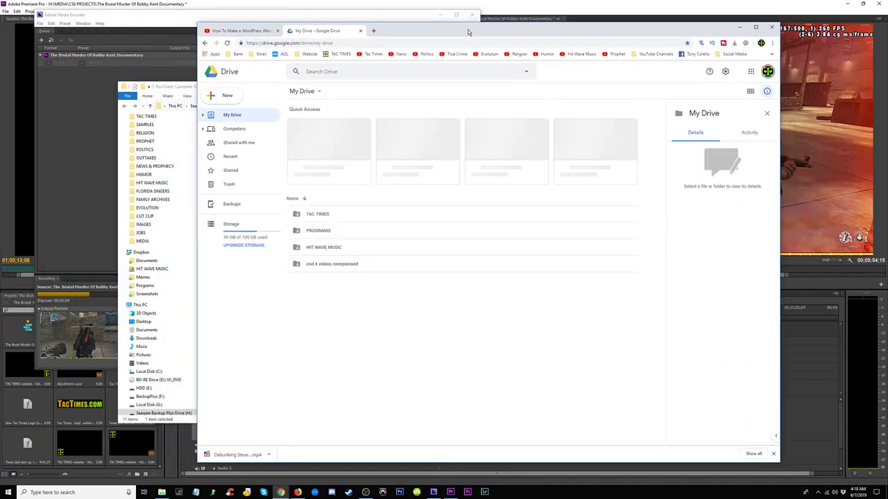
# Step: Browse Drive's PROGRAMS and Adobe CS6 Master Suite folders, settling back in PROGRAMS
pyautogui.doubleClick(318, 230)
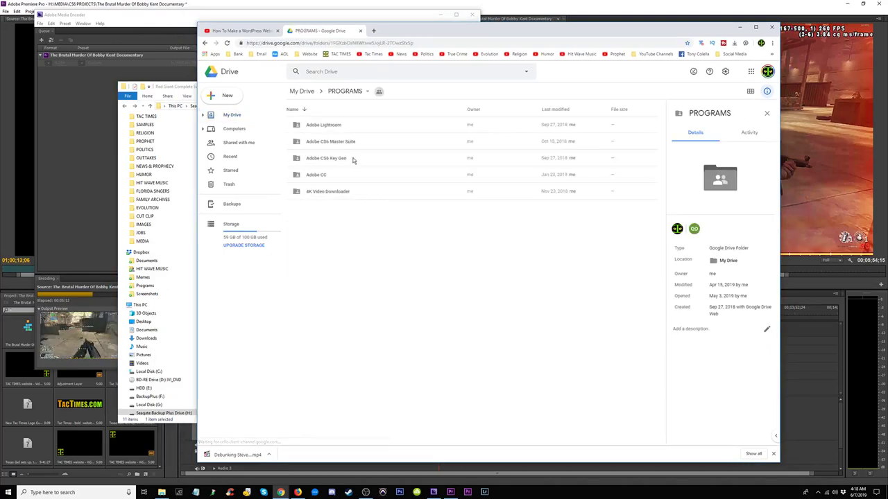
pyautogui.doubleClick(321, 143)
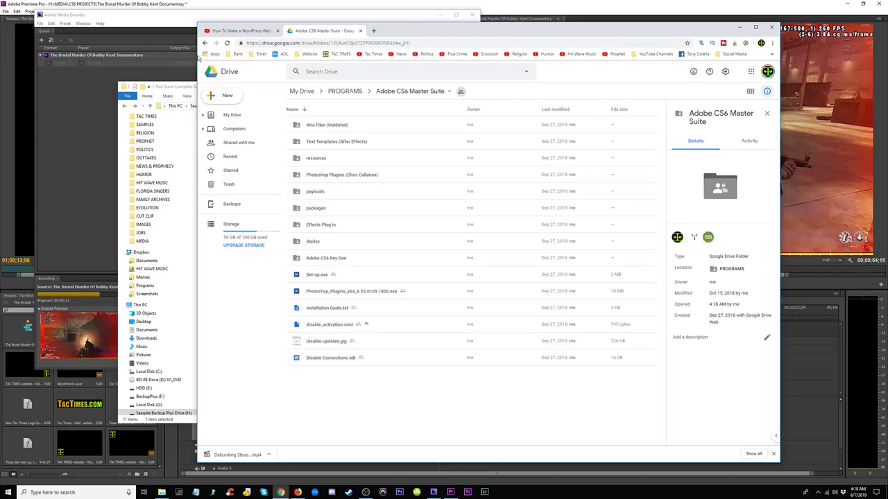
pyautogui.click(205, 43)
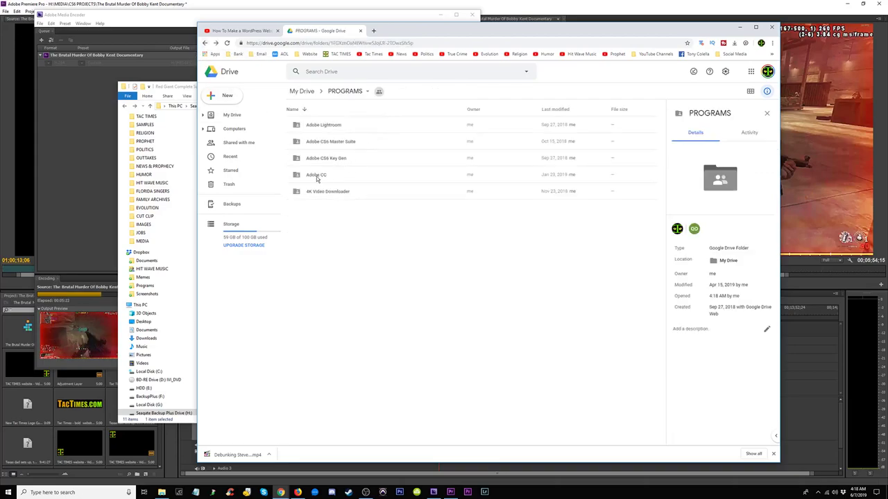
pyautogui.click(316, 176)
pyautogui.click(322, 191)
pyautogui.moveTo(404, 35); pyautogui.dragTo(554, 44)
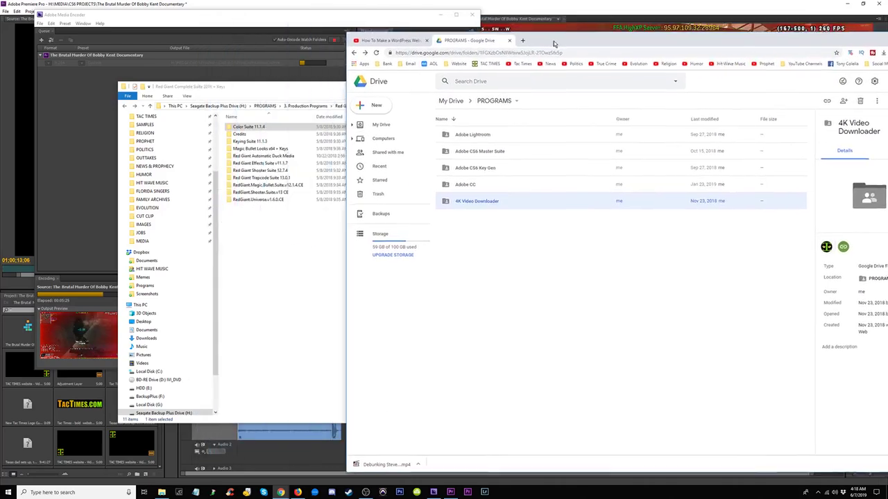
pyautogui.click(143, 90)
# Step: Review the properties of the Red Giant Complete Suite 2016 + Keys folder in 3. Production Programs
pyautogui.click(124, 106)
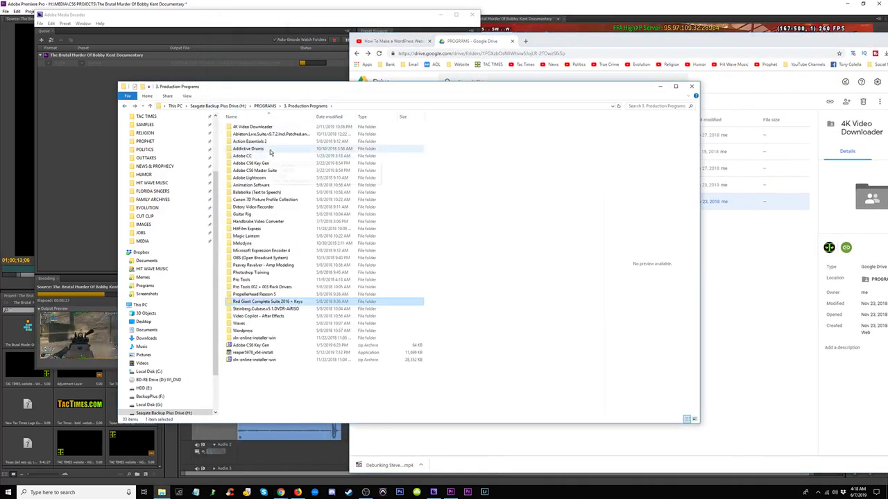
pyautogui.rightClick(268, 305)
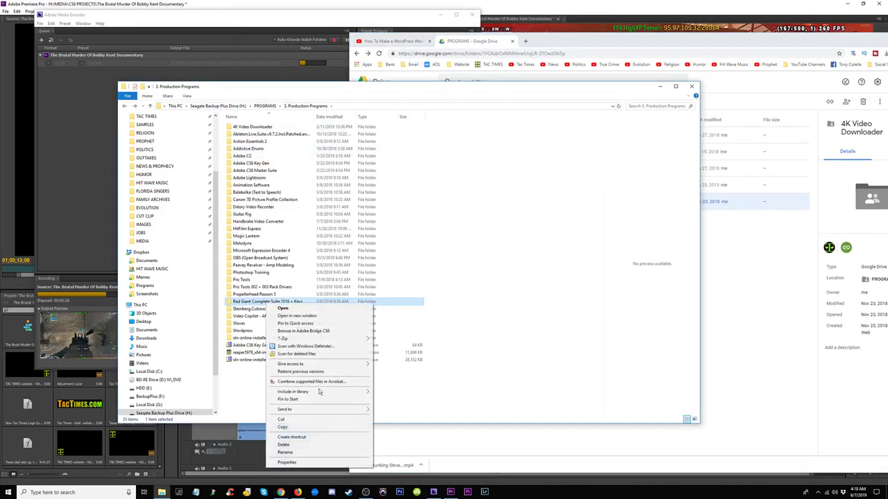
pyautogui.click(287, 462)
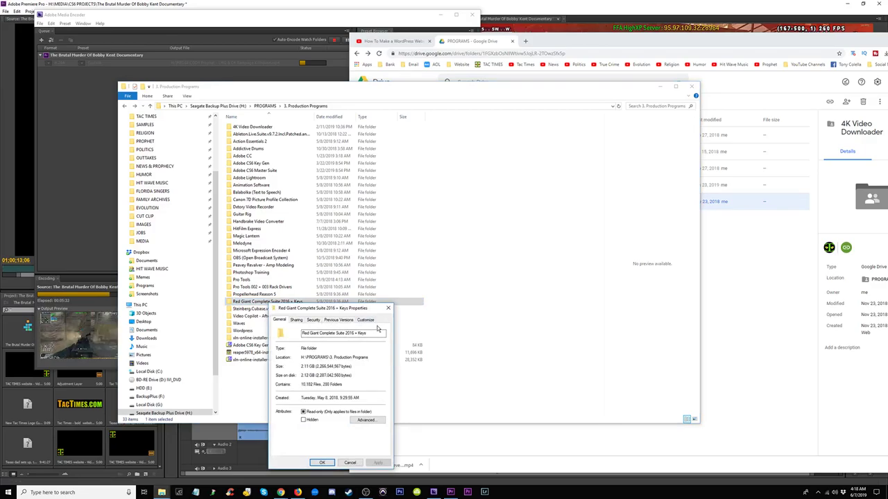
pyautogui.click(389, 314)
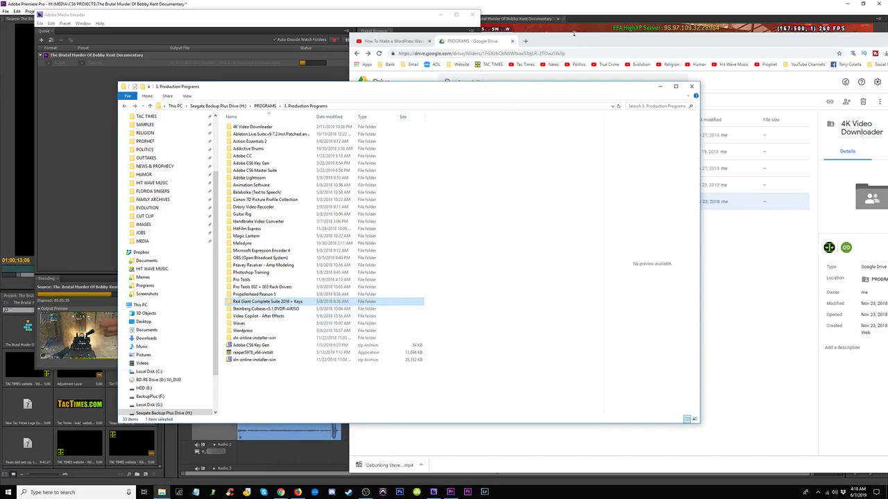
# Step: Upload the Red Giant folder into Drive's PROGRAMS folder, then close File Explorer
pyautogui.click(575, 43)
pyautogui.moveTo(262, 303); pyautogui.dragTo(514, 261)
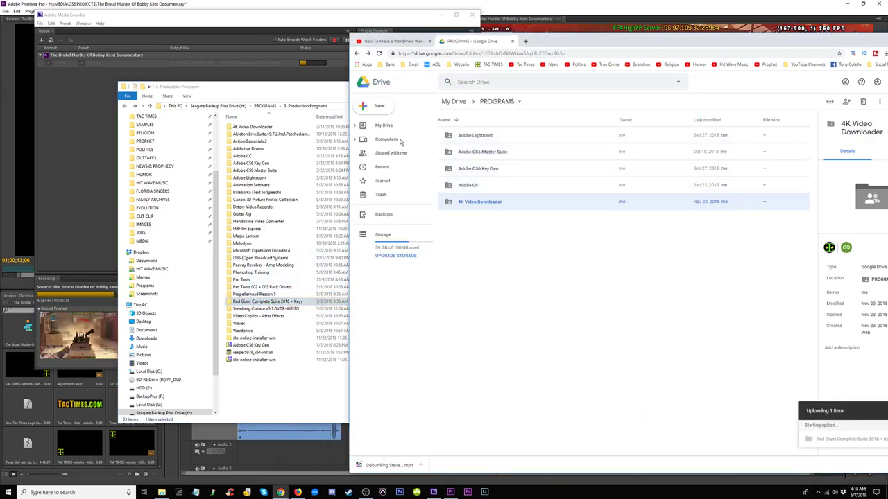
pyautogui.click(316, 109)
pyautogui.click(690, 86)
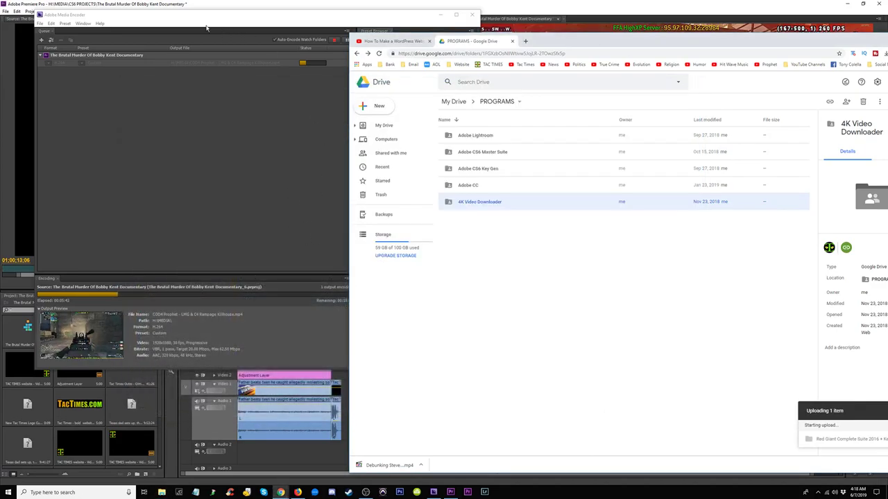
# Step: Check the Media Encoder encode, set Premiere's playhead near 00:04:16, and open File Explorer
pyautogui.click(206, 28)
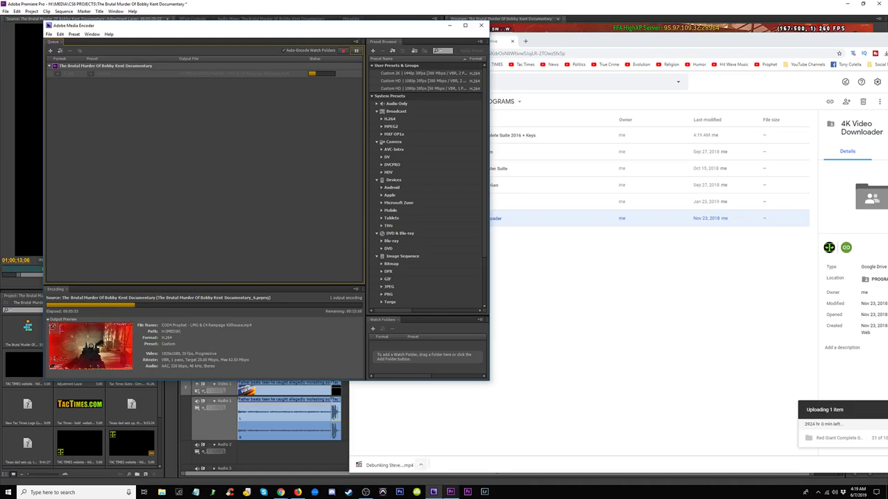
pyautogui.click(450, 492)
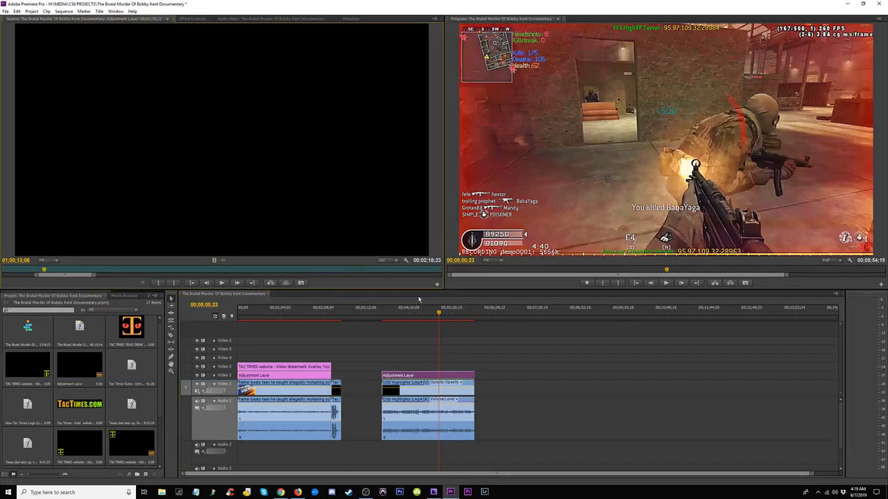
pyautogui.click(410, 313)
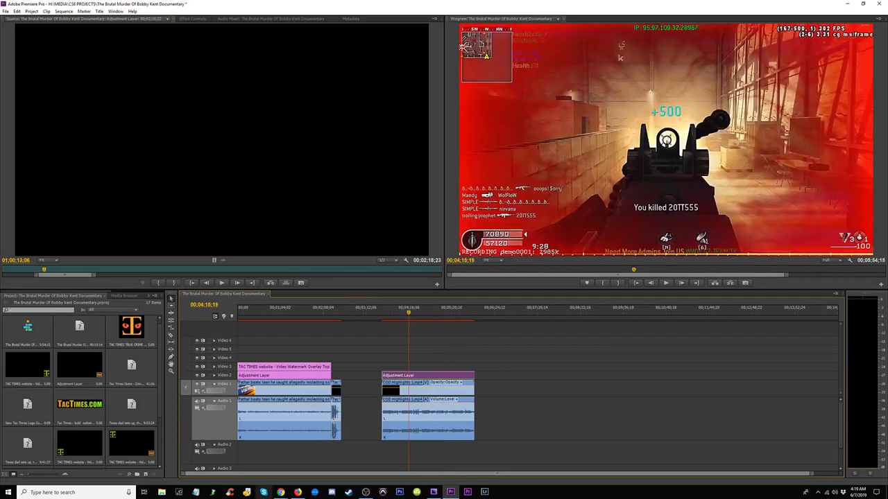
pyautogui.click(162, 492)
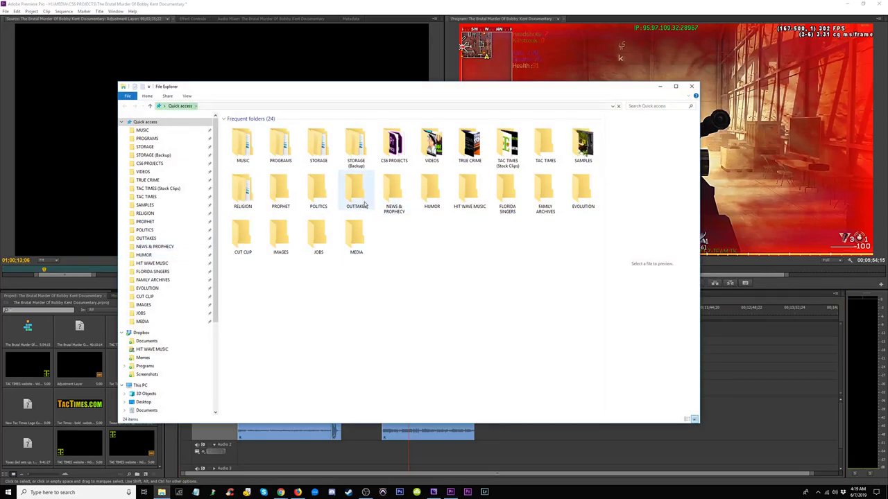
# Step: Open the TRUE CRIME folder and browse its videos, such as Devil's Defender
pyautogui.click(470, 147)
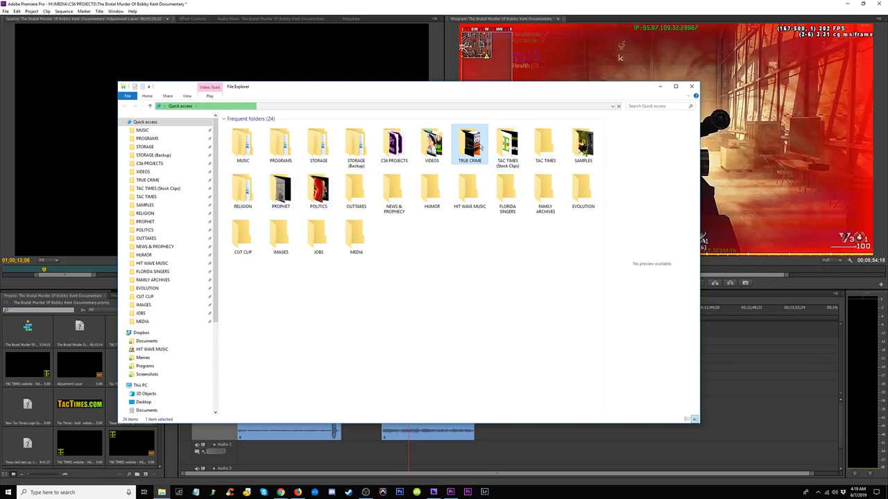
pyautogui.doubleClick(480, 146)
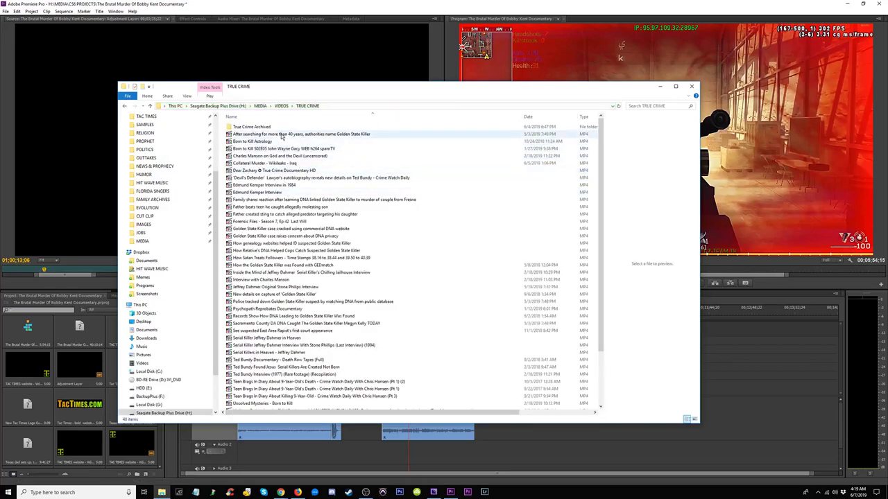
pyautogui.scroll(-3, 454, 337)
pyautogui.click(420, 328)
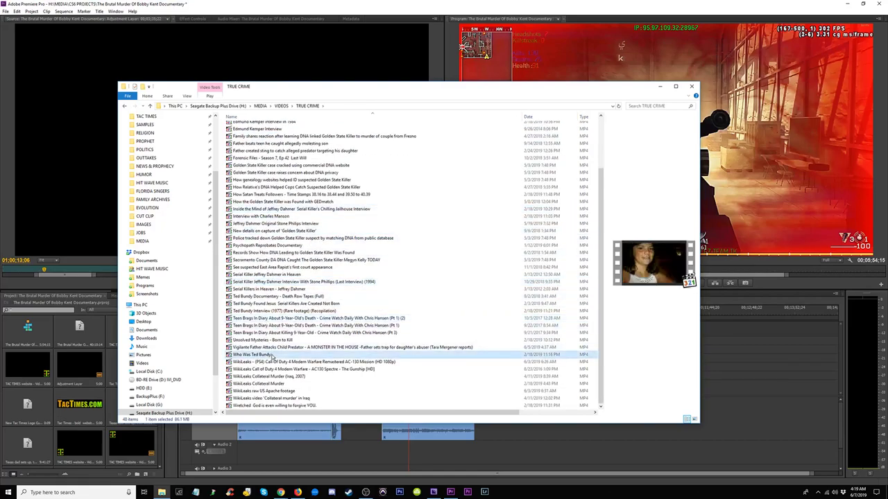
pyautogui.click(272, 267)
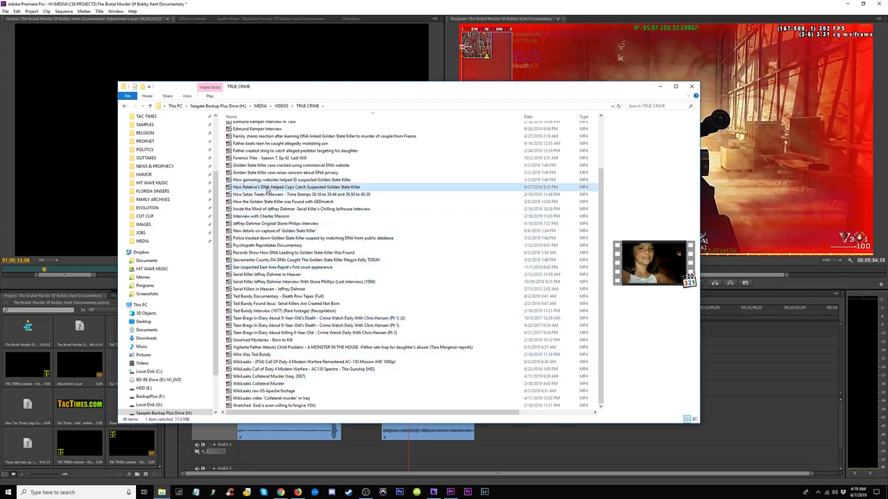
pyautogui.scroll(3, 275, 186)
pyautogui.click(276, 179)
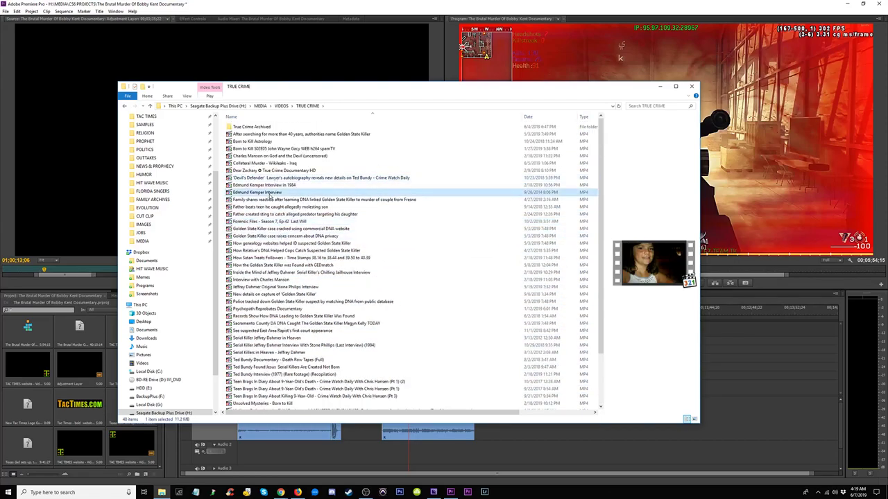
pyautogui.click(261, 258)
pyautogui.scroll(-1, 262, 265)
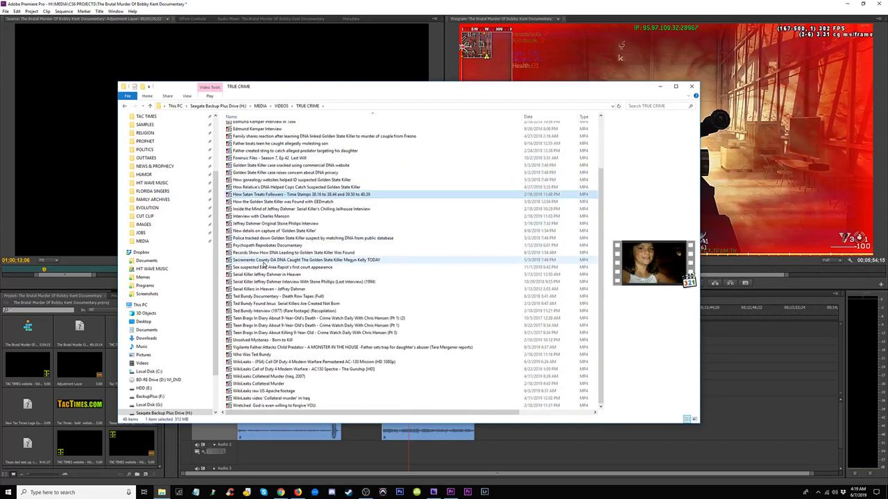
pyautogui.scroll(1, 257, 208)
# Step: Look inside the True Crime Archived subfolder and return to TRUE CRIME
pyautogui.click(250, 128)
pyautogui.doubleClick(249, 128)
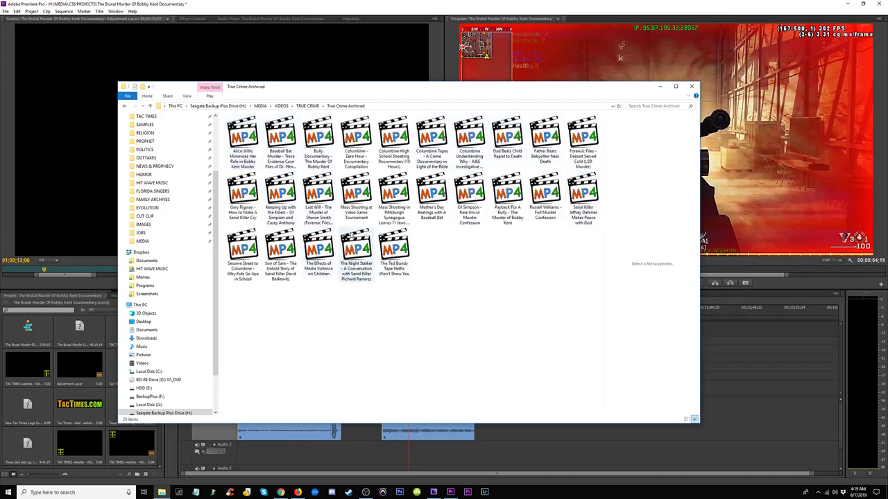
pyautogui.click(124, 106)
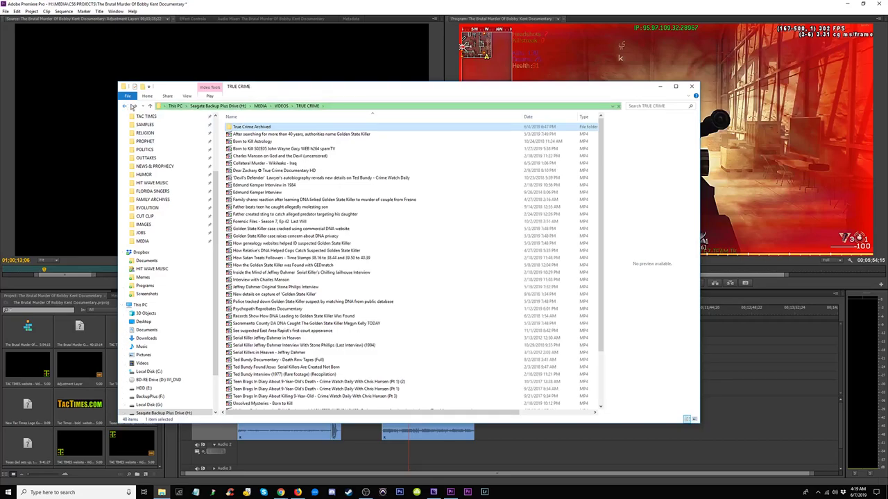
# Step: Browse the POLITICS folder and its Politics Archived subfolder, then show the MEDIA folder
pyautogui.click(144, 150)
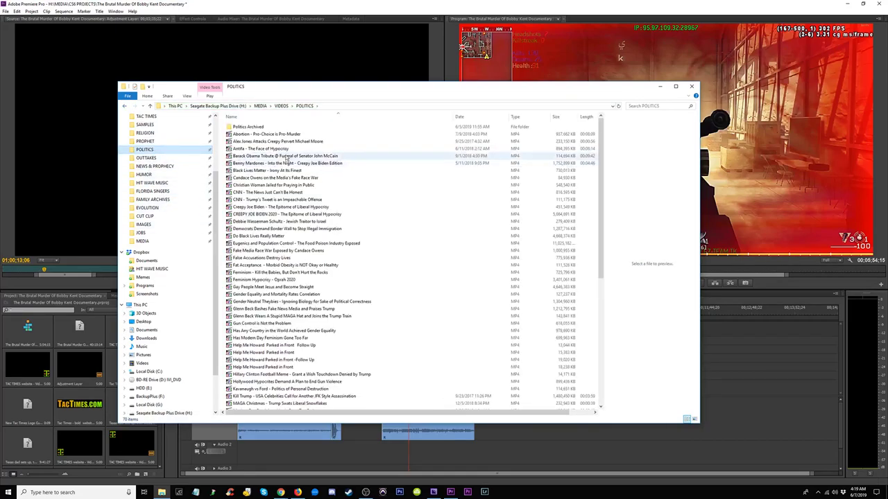
pyautogui.doubleClick(249, 127)
pyautogui.click(125, 106)
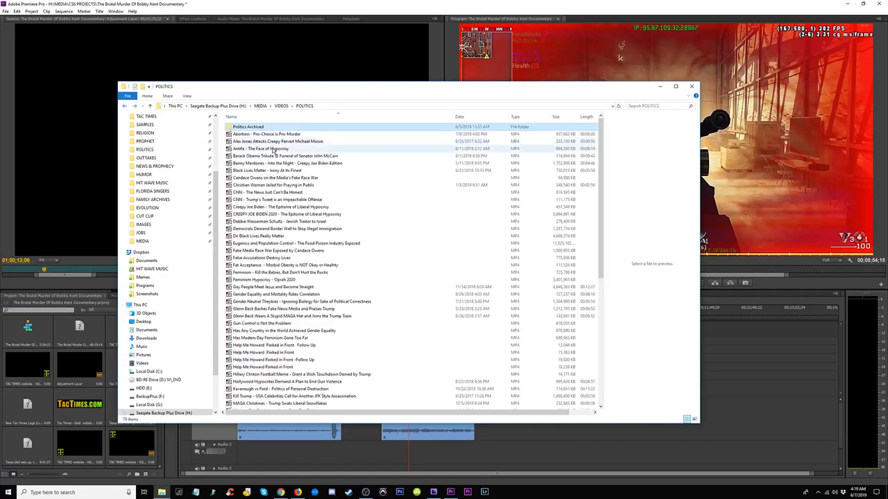
pyautogui.click(278, 134)
pyautogui.scroll(-10, 471, 339)
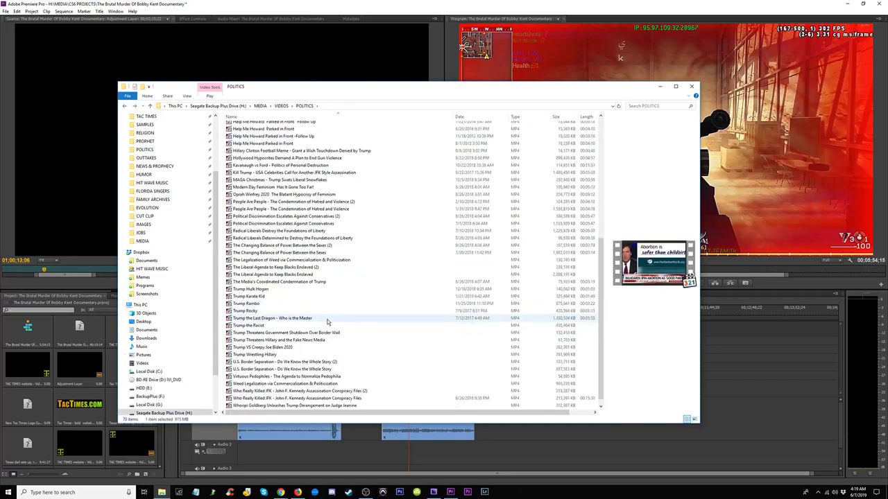
pyautogui.scroll(8, 326, 323)
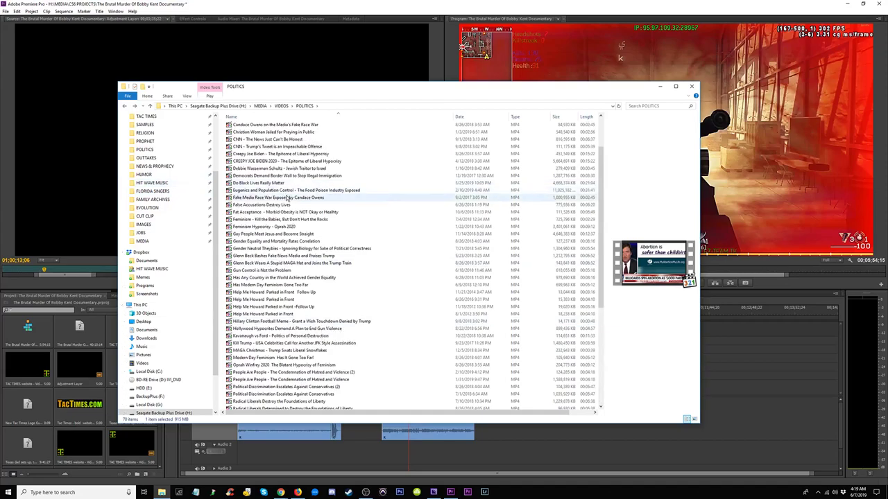
pyautogui.scroll(3, 288, 199)
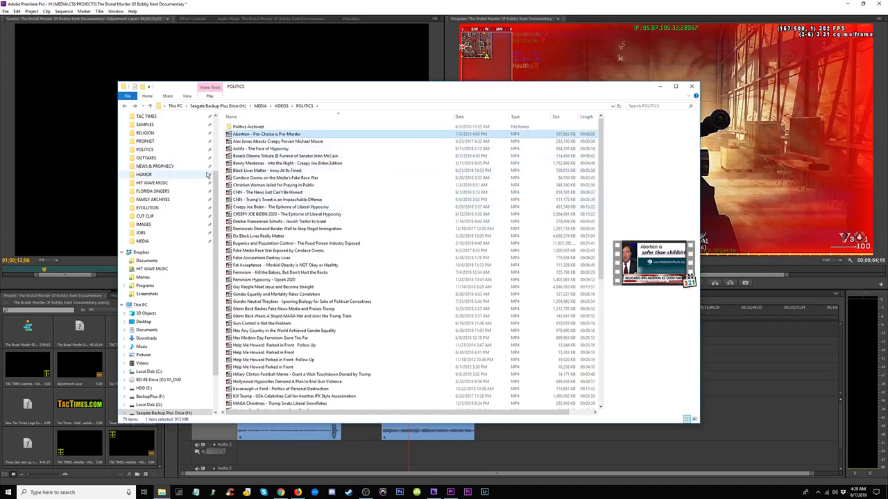
pyautogui.scroll(-1, 305, 246)
pyautogui.scroll(1, 301, 247)
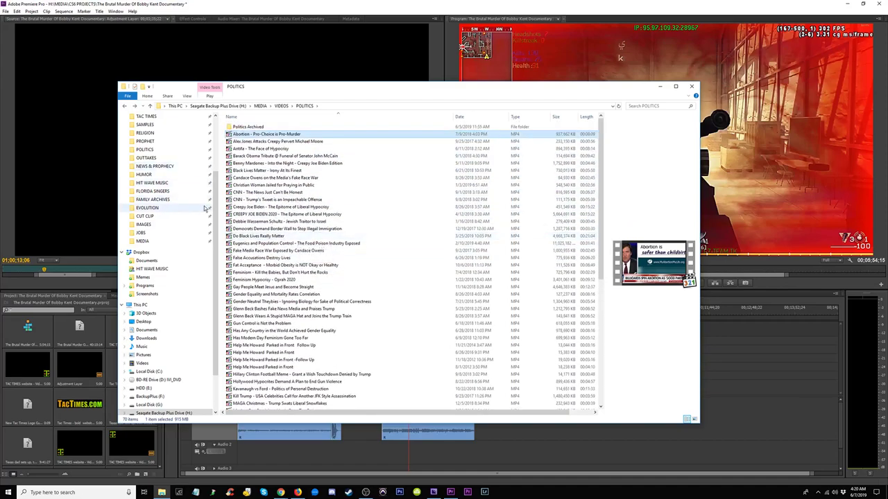
pyautogui.click(153, 241)
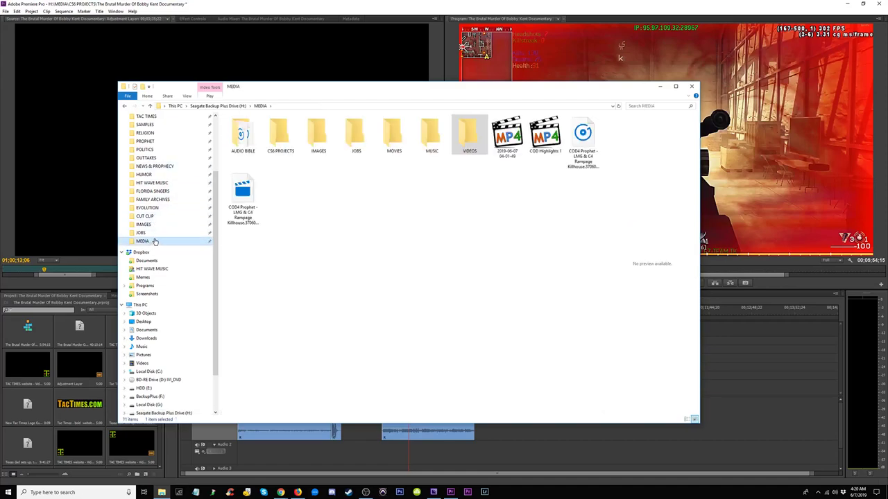
pyautogui.rightClick(154, 241)
pyautogui.click(177, 382)
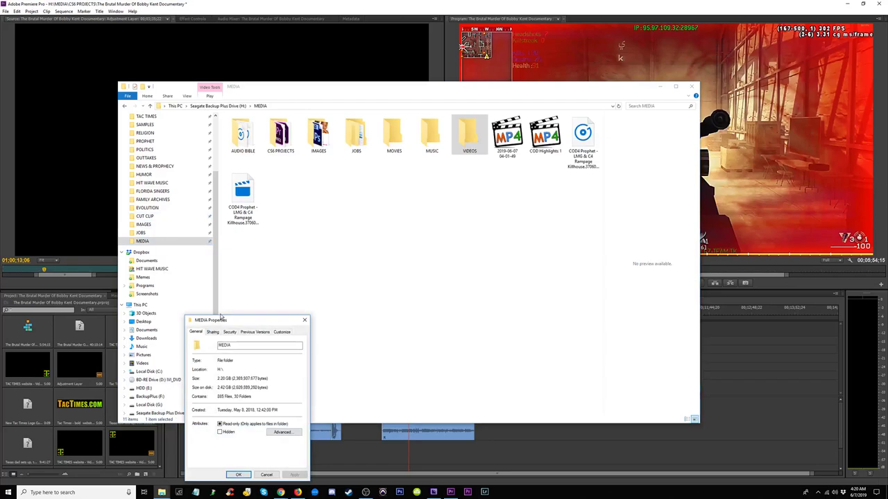
pyautogui.moveTo(220, 317); pyautogui.dragTo(115, 160)
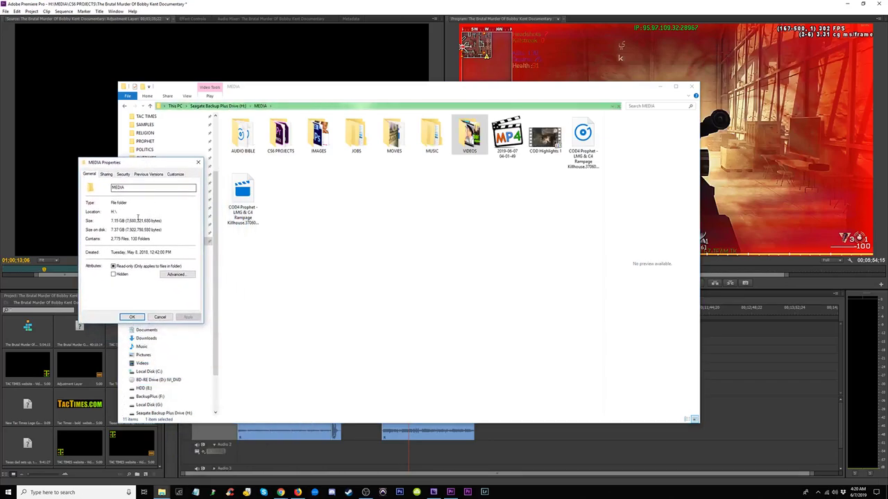
pyautogui.moveTo(309, 92); pyautogui.dragTo(398, 87)
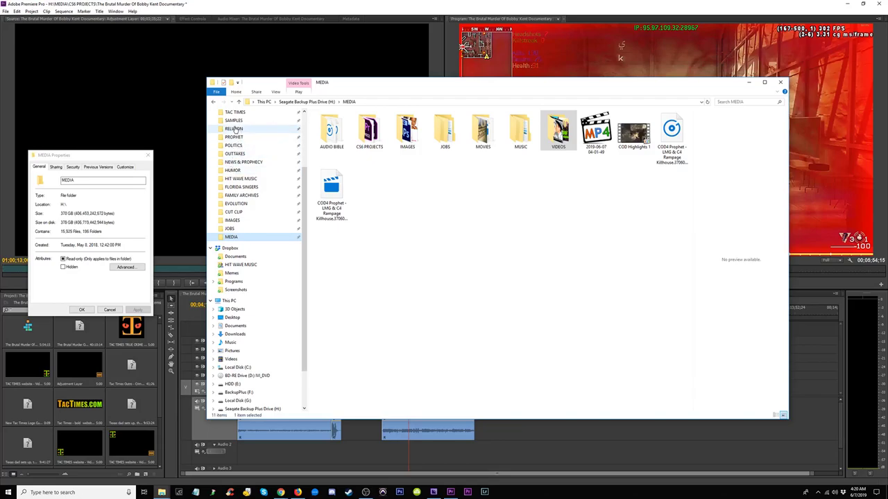
pyautogui.click(234, 129)
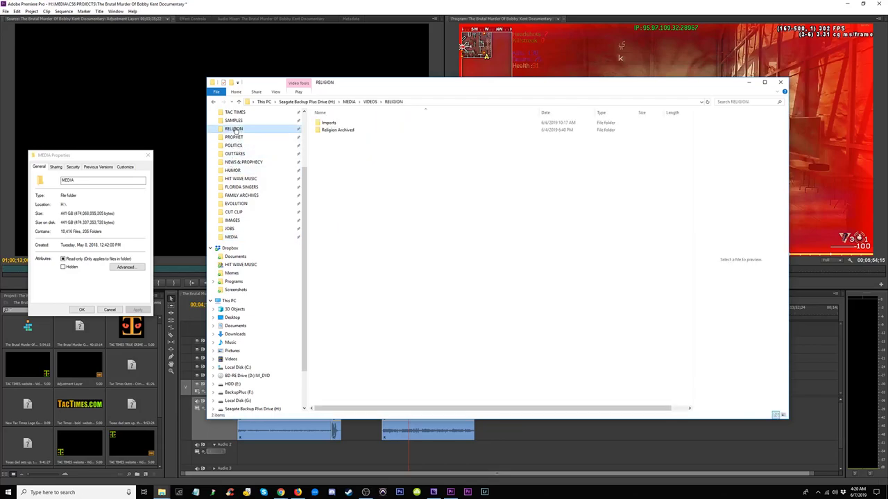
pyautogui.doubleClick(331, 123)
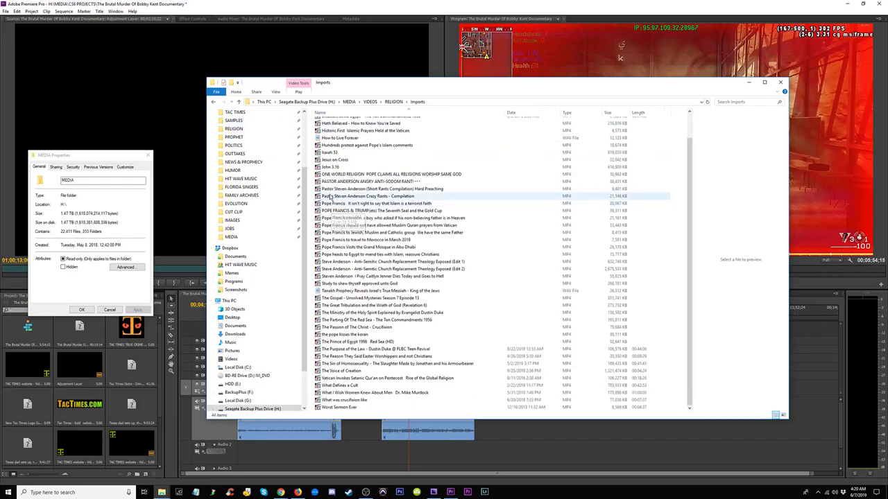
pyautogui.click(361, 232)
pyautogui.click(371, 334)
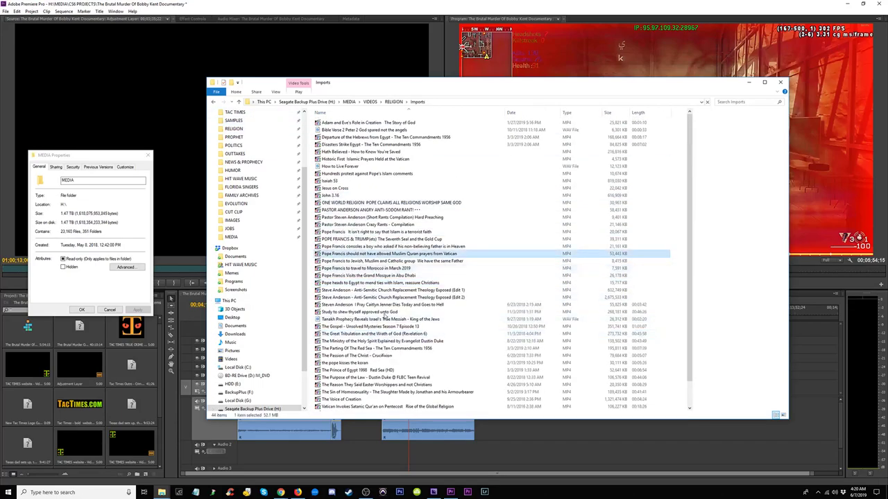
pyautogui.press('BackSpace')
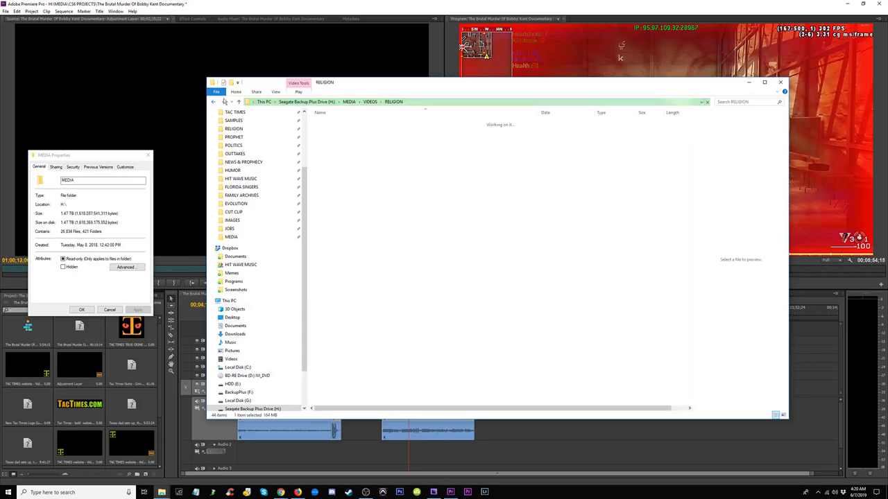
pyautogui.doubleClick(337, 131)
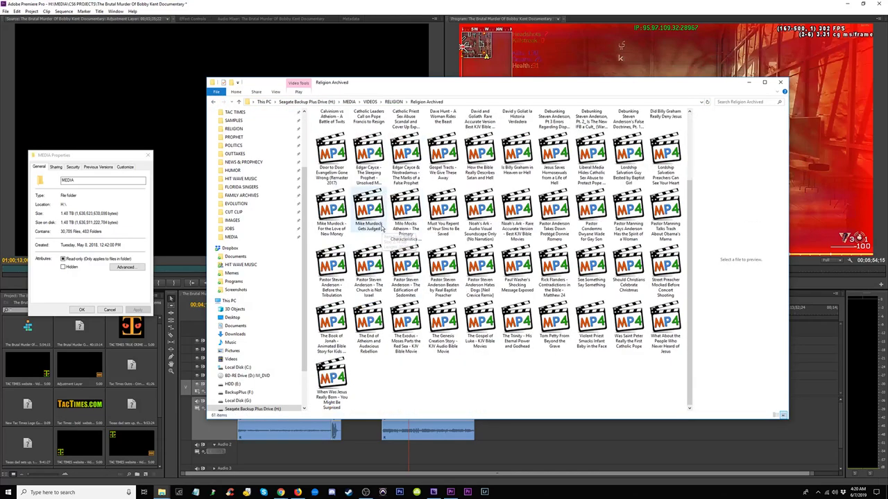
pyautogui.click(214, 101)
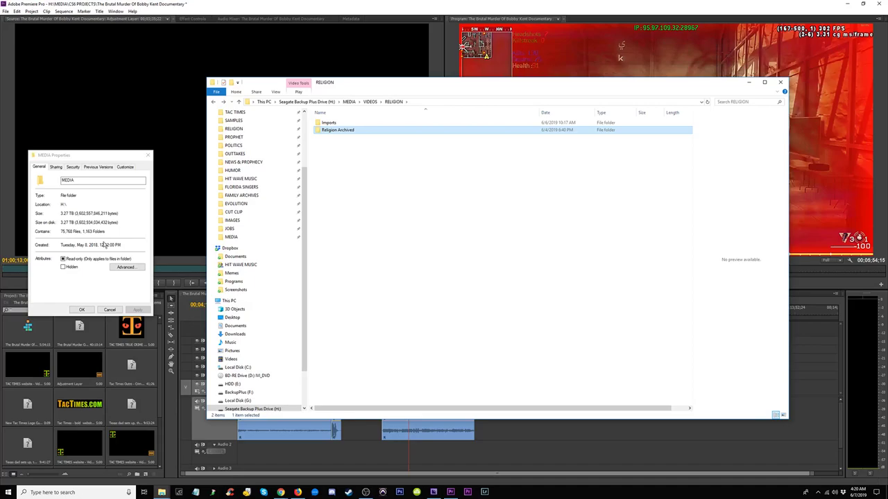
pyautogui.click(147, 155)
pyautogui.click(232, 237)
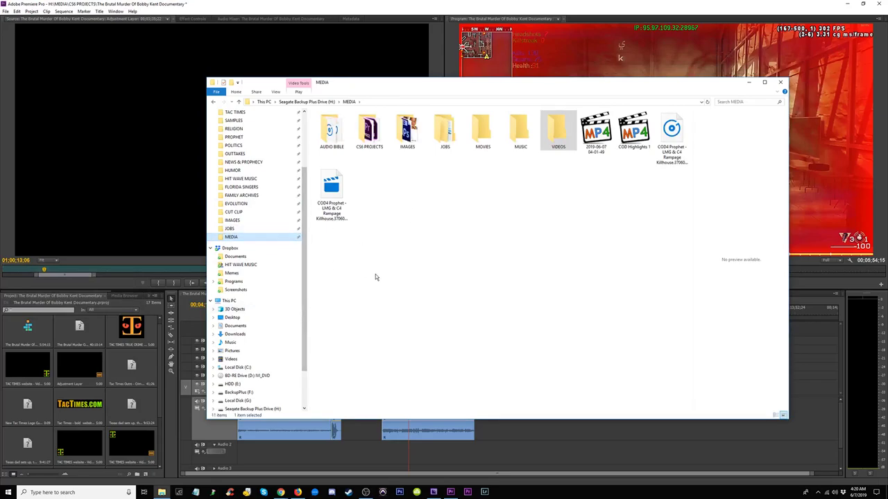
# Step: Open VIDEOS and drop Funny Italian Song.mp4 onto the timeline after the COD highlights
pyautogui.click(600, 136)
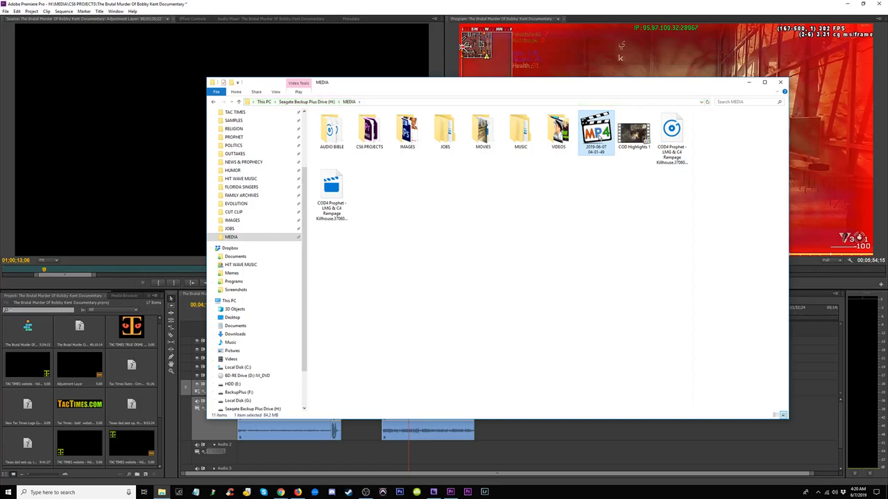
pyautogui.moveTo(609, 92); pyautogui.dragTo(580, 88)
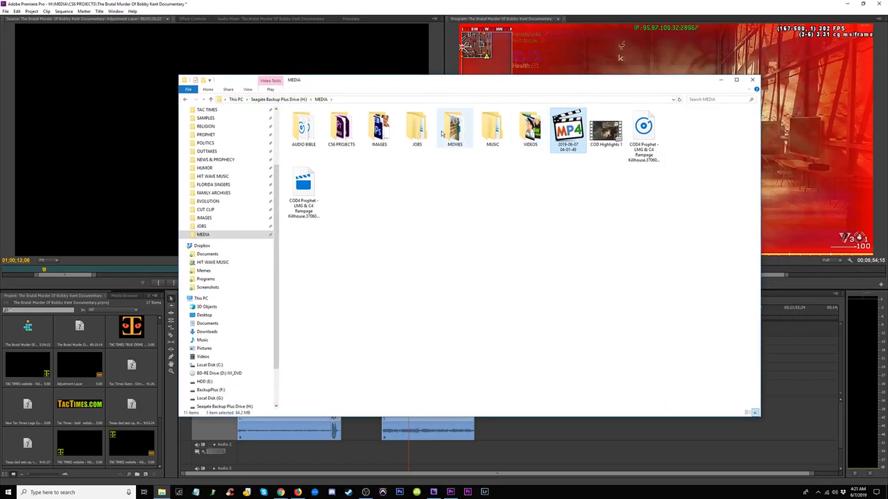
pyautogui.doubleClick(522, 131)
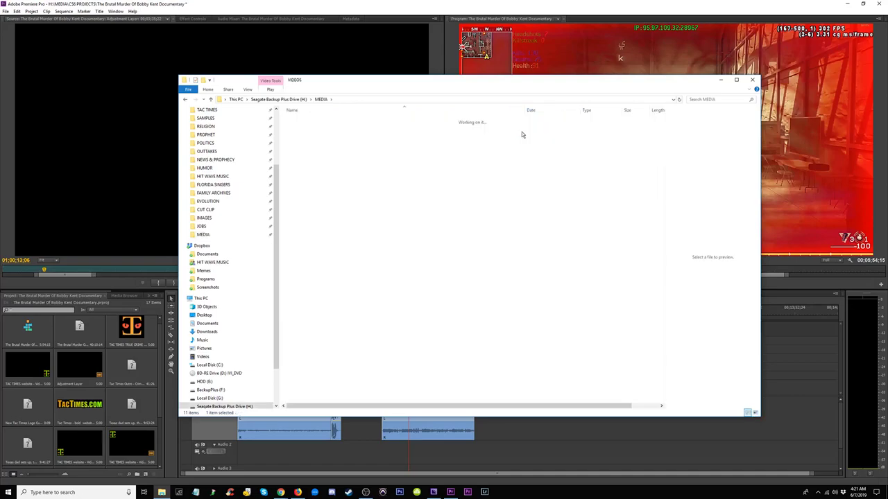
pyautogui.moveTo(407, 86); pyautogui.dragTo(297, 50)
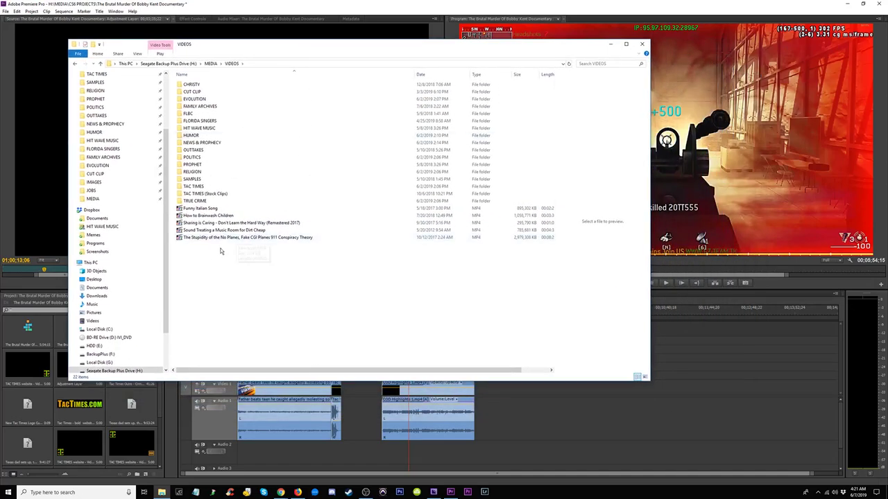
pyautogui.click(203, 210)
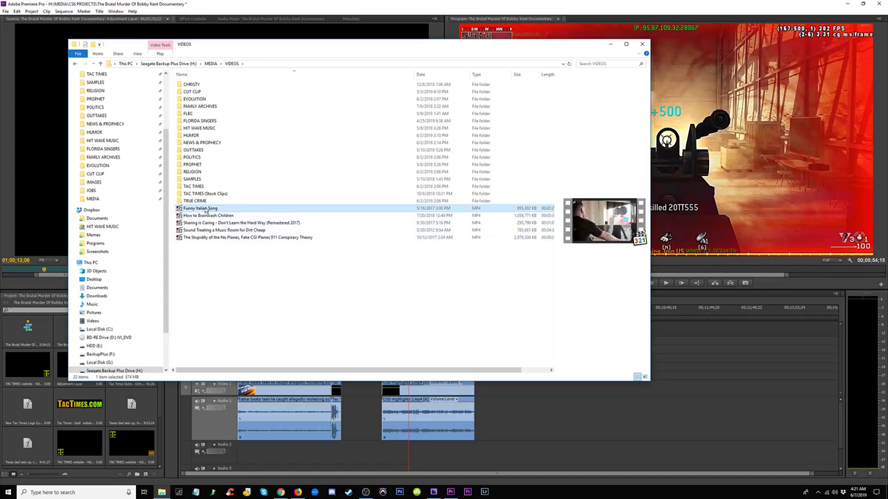
pyautogui.moveTo(206, 211); pyautogui.dragTo(619, 408)
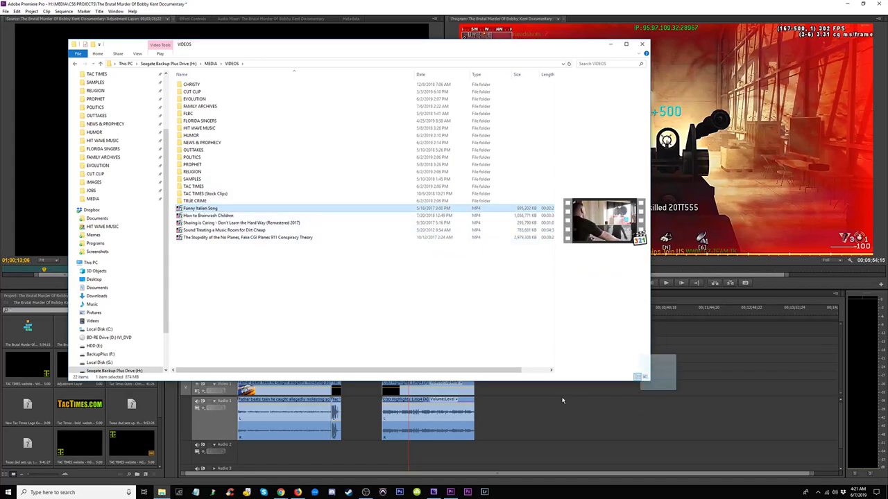
pyautogui.moveTo(562, 400); pyautogui.dragTo(533, 396)
# Step: Scrub Premiere's playhead through the new clip at 00;06;53;06, 00;06;34;02 and 00;07;20;22
pyautogui.click(653, 314)
pyautogui.click(515, 317)
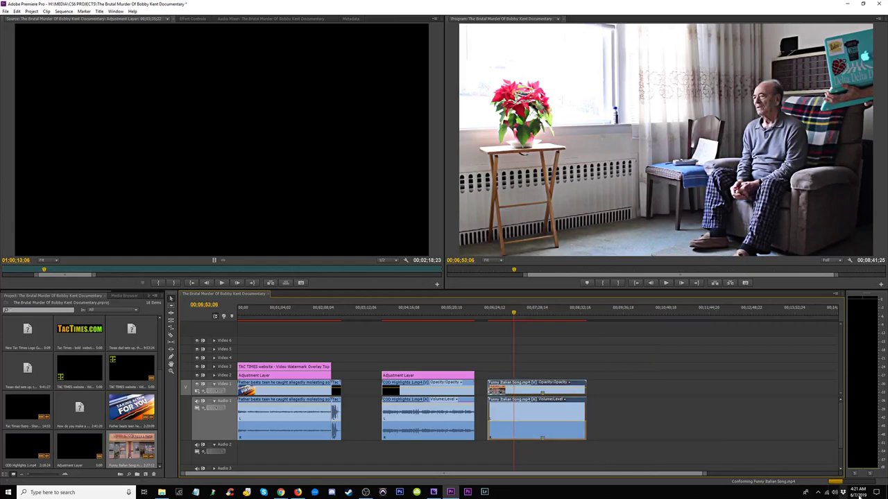
pyautogui.click(501, 314)
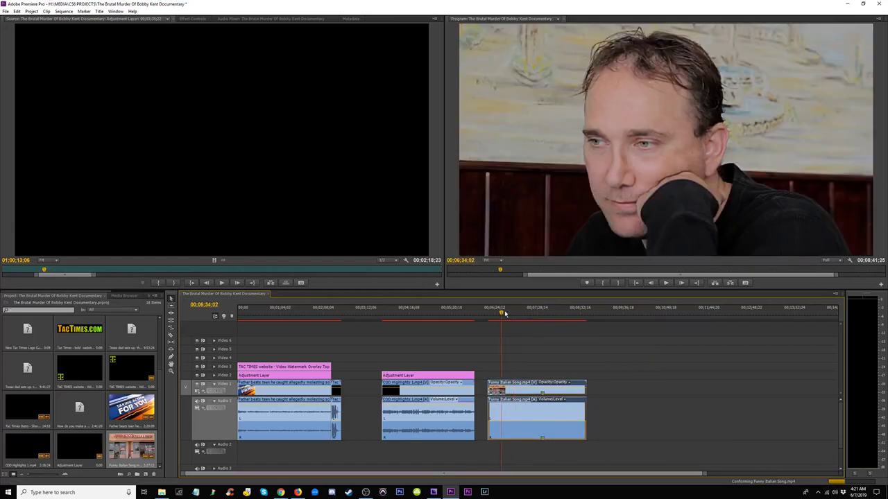
pyautogui.click(532, 313)
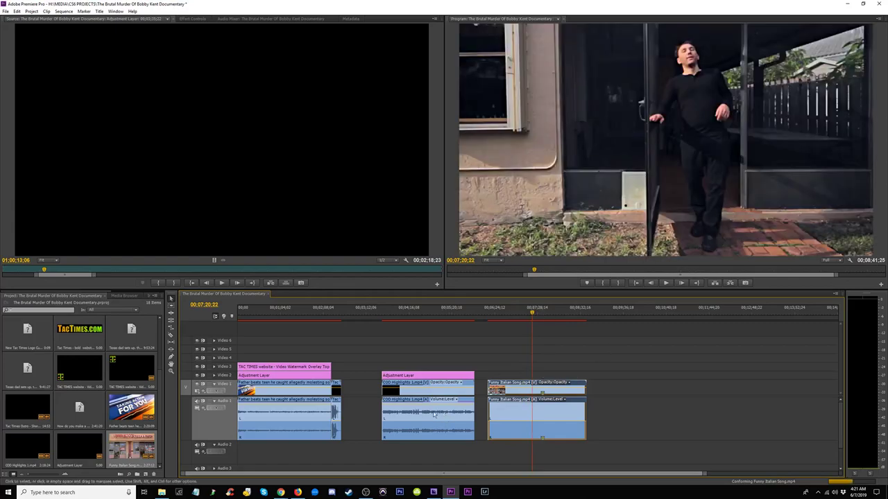
pyautogui.click(319, 316)
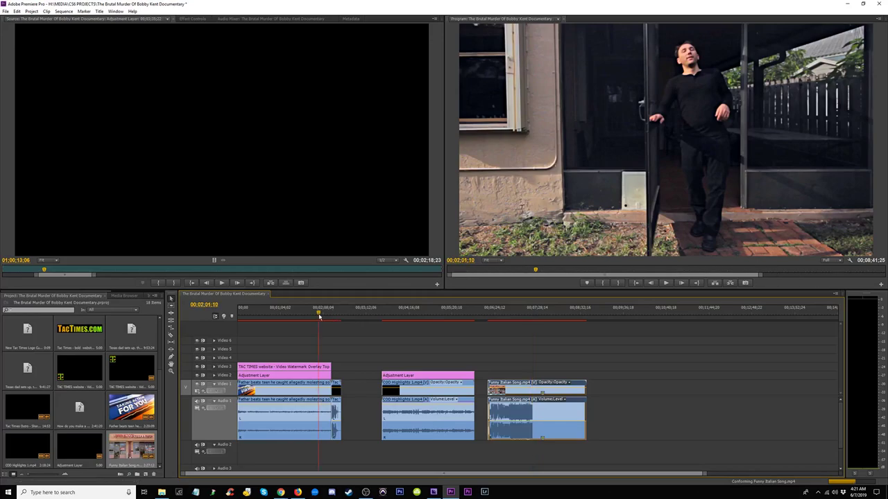
# Step: Zoom the timeline in and out until the Funny Italian Song clip fills the track
pyautogui.press('-')
pyautogui.press('=')
pyautogui.press('=')
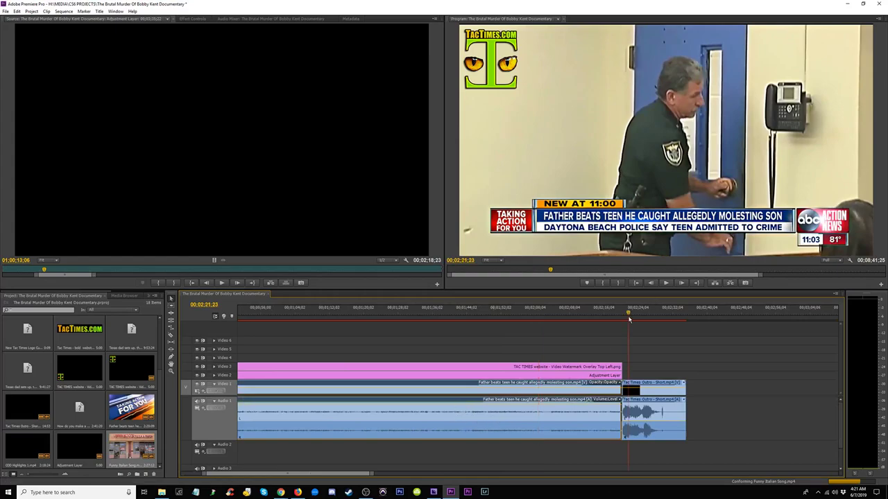
pyautogui.press('=')
pyautogui.press('=')
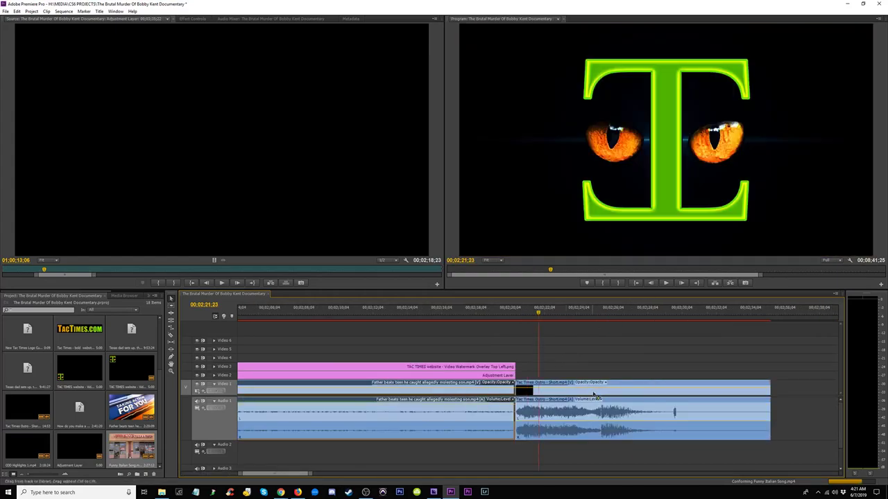
pyautogui.press('-')
pyautogui.press('-')
pyautogui.press('-')
pyautogui.press('-')
pyautogui.press('-')
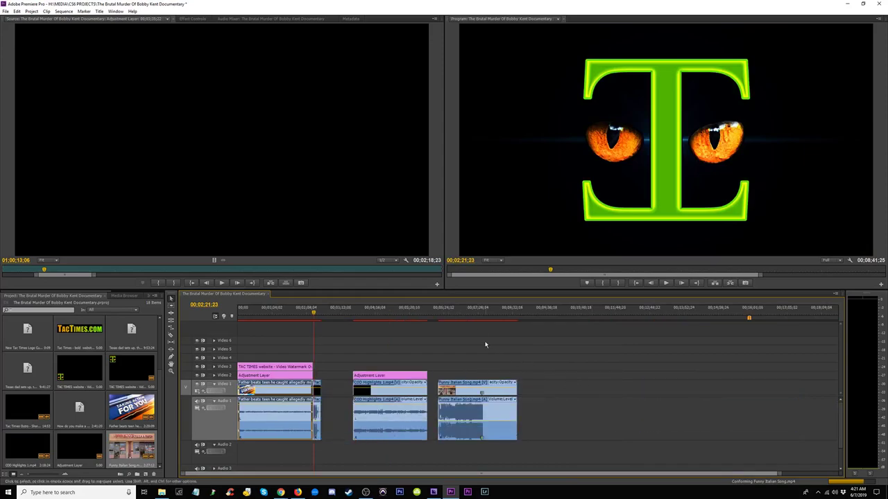
pyautogui.press('=')
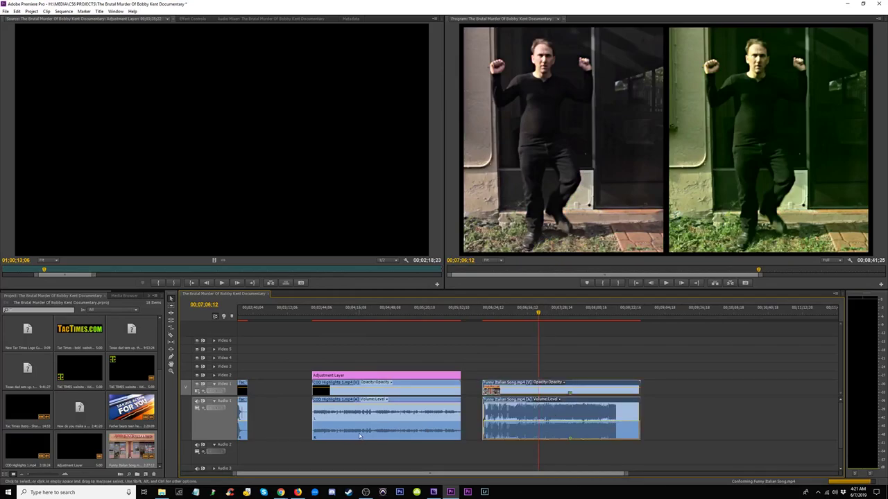
pyautogui.press('=')
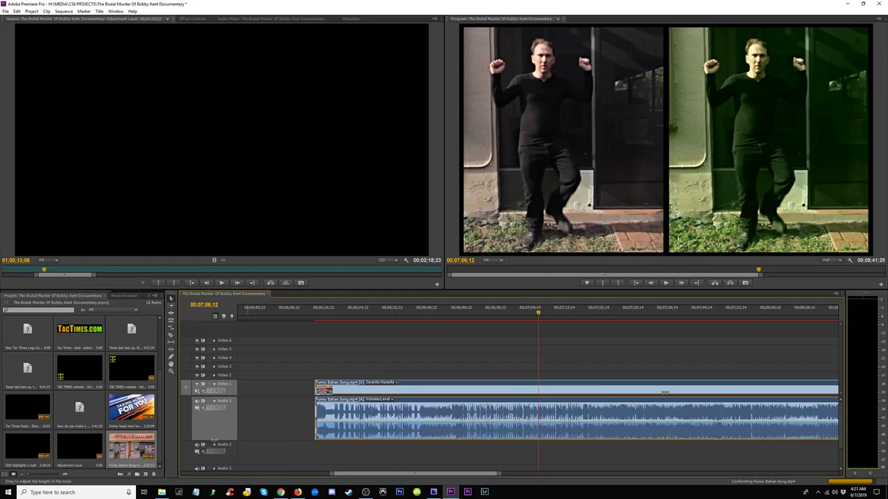
# Step: Enlarge the Audio 1 track and zoom in on the song clip's waveform
pyautogui.moveTo(217, 439); pyautogui.dragTo(215, 459)
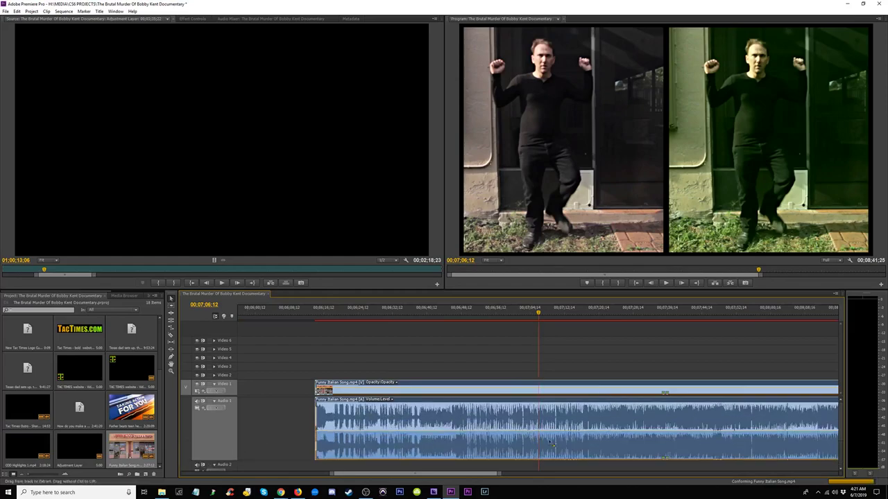
pyautogui.press('-')
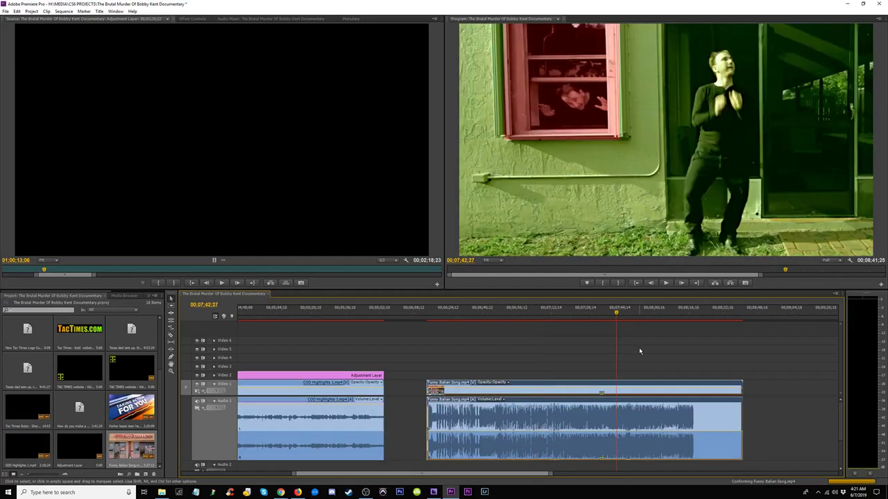
pyautogui.press('=')
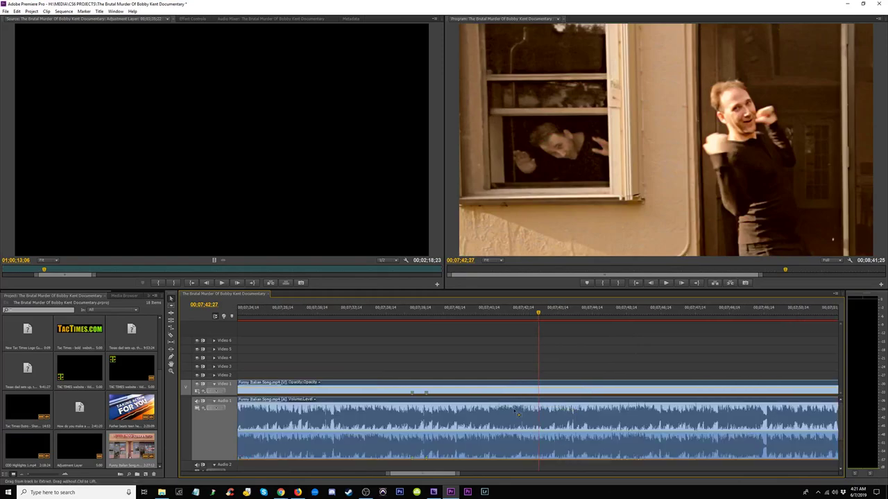
pyautogui.press('=')
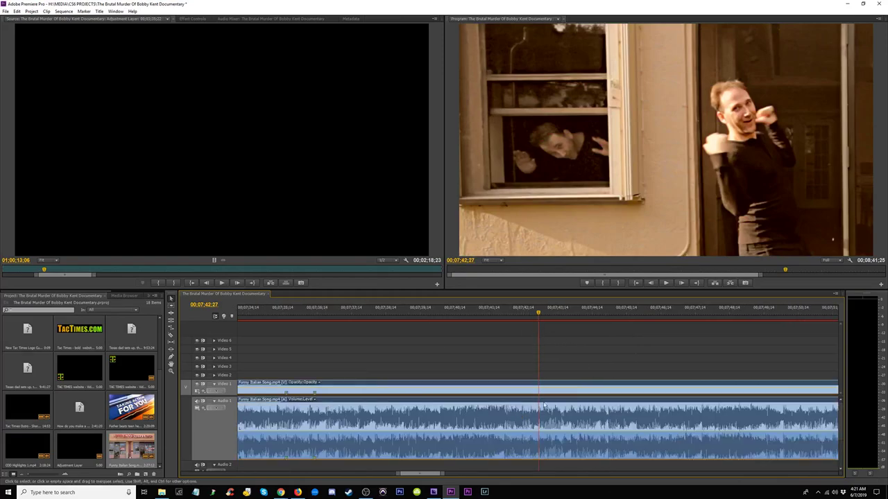
pyautogui.press('-')
pyautogui.press('-')
pyautogui.press('-')
pyautogui.press('-')
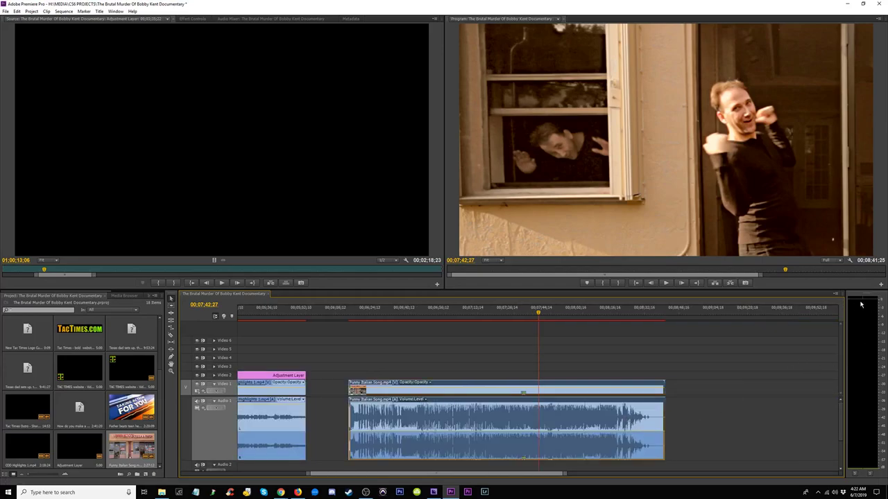
# Step: Play part of the Funny Italian Song clip, stop, and zoom out to the full sequence
pyautogui.press('space')
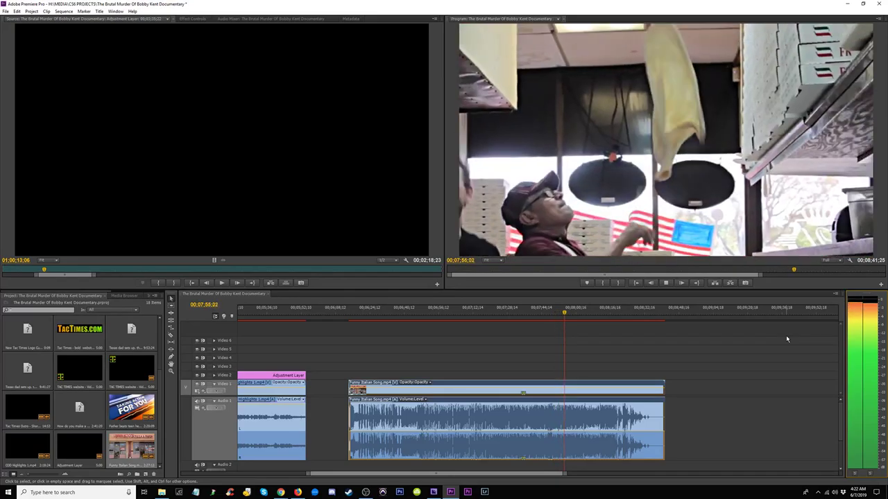
pyautogui.press('space')
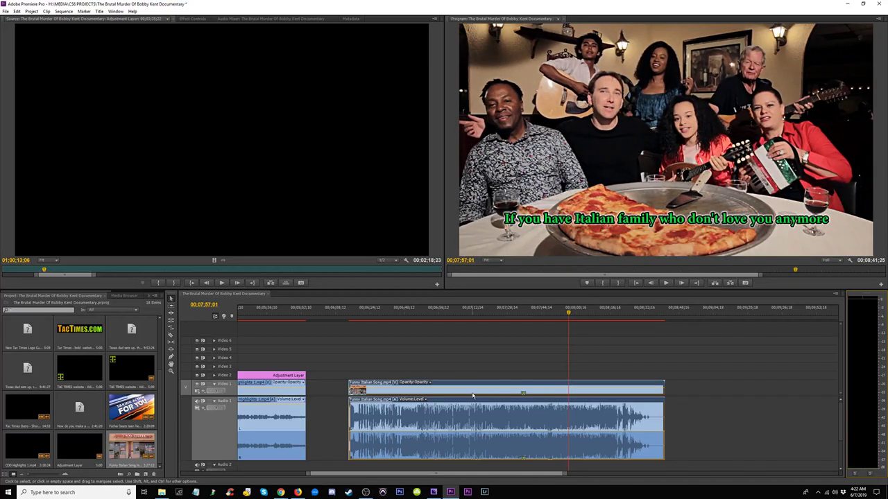
pyautogui.press('-')
pyautogui.press('-')
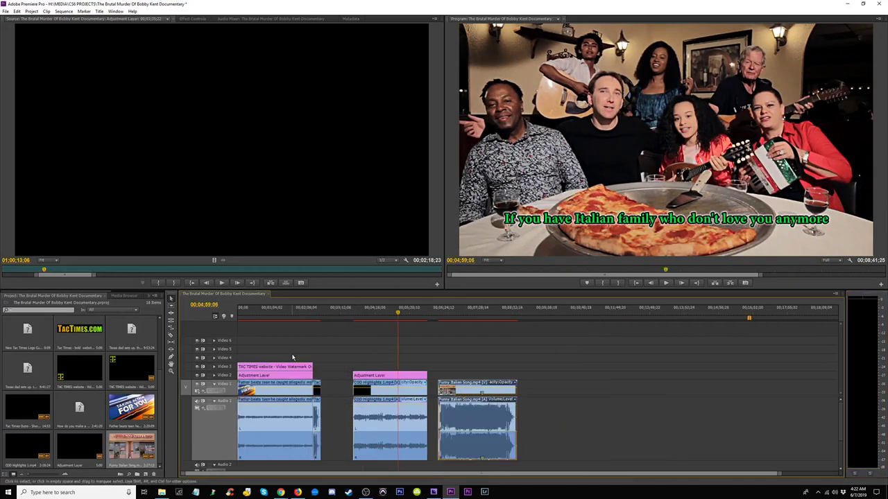
# Step: Select the COD Highlights clip and play the timeline from 00;04;22;01
pyautogui.press('=')
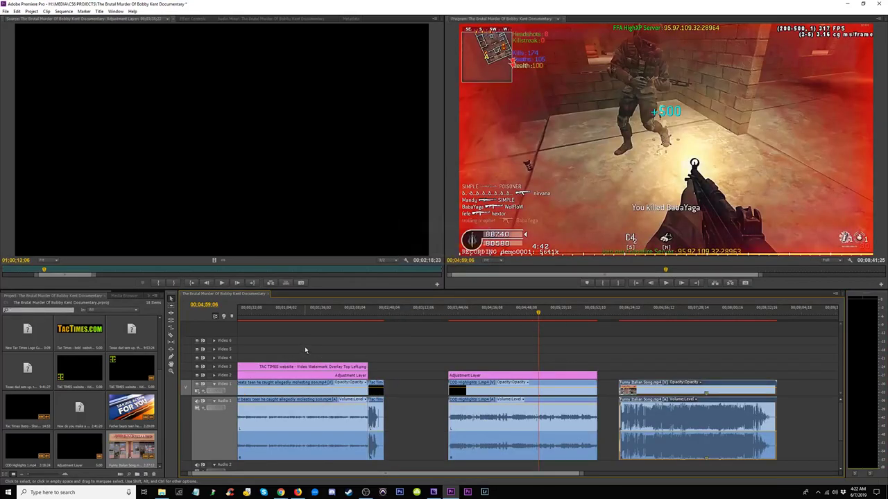
pyautogui.click(523, 418)
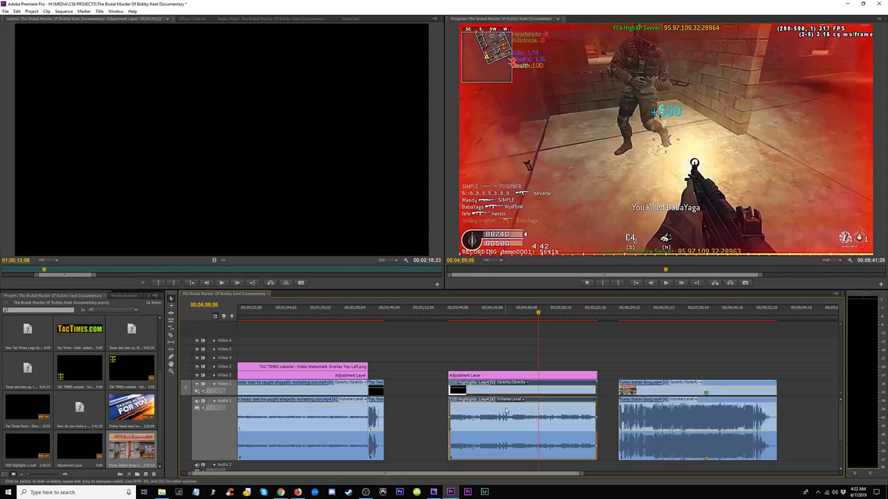
pyautogui.press('=')
pyautogui.press('-')
pyautogui.press('-')
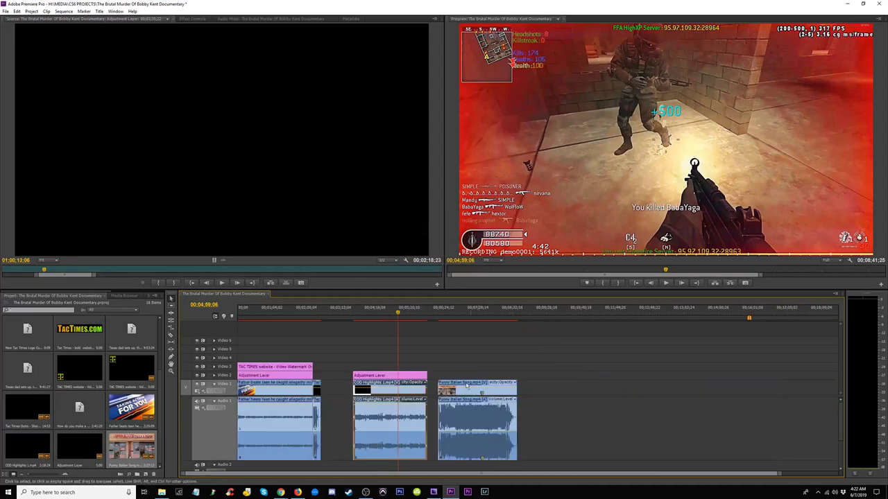
pyautogui.click(379, 324)
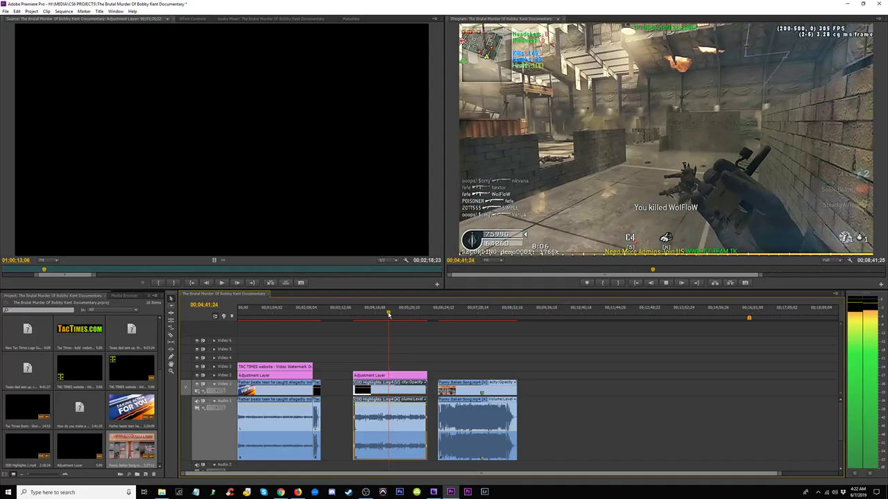
pyautogui.press('space')
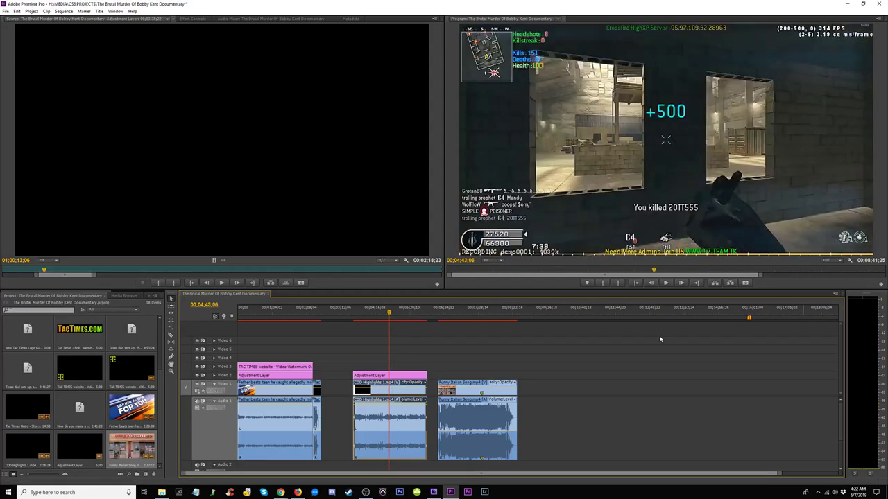
# Step: Preview the COD Highlights clip in the Source monitor, then bring OBS Studio to the front
pyautogui.doubleClick(399, 416)
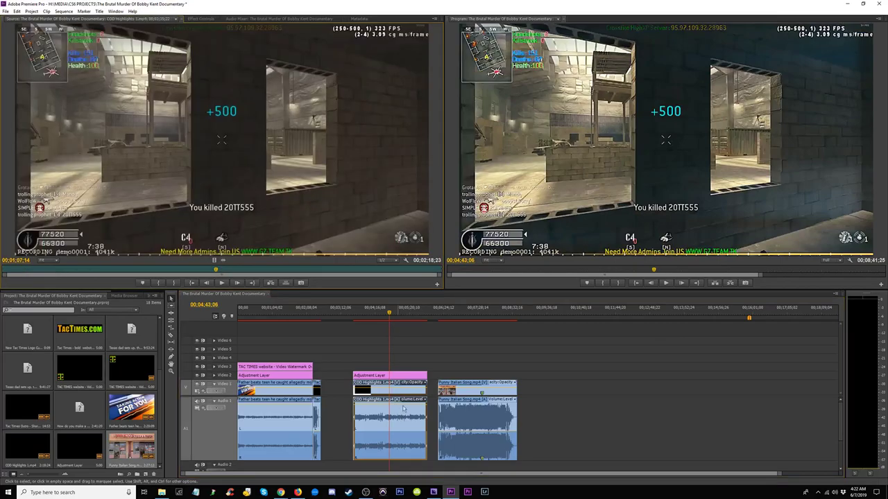
pyautogui.press('space')
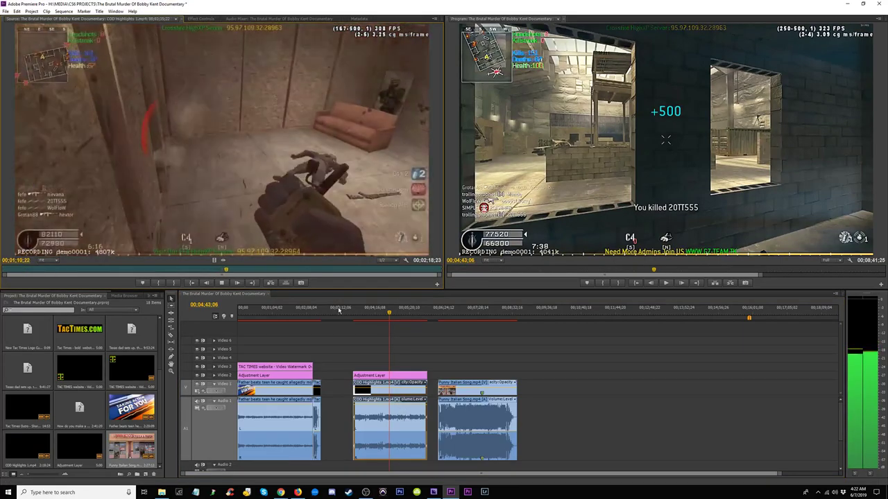
pyautogui.press('space')
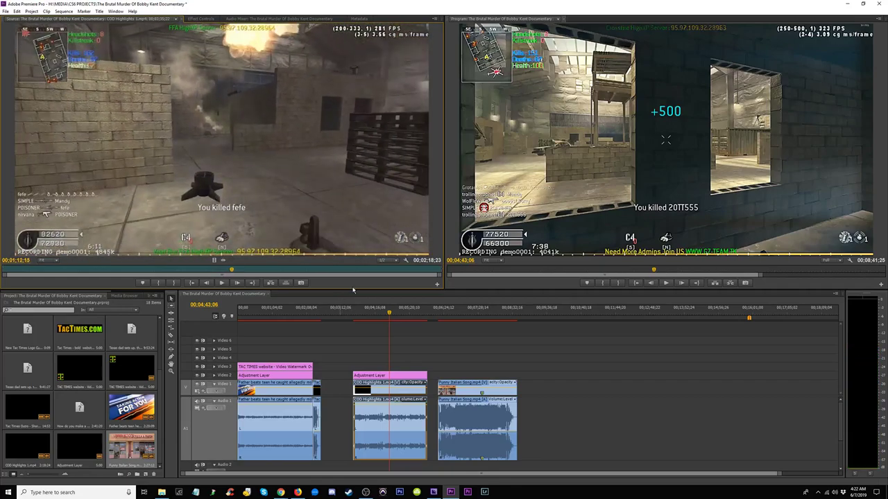
pyautogui.click(365, 492)
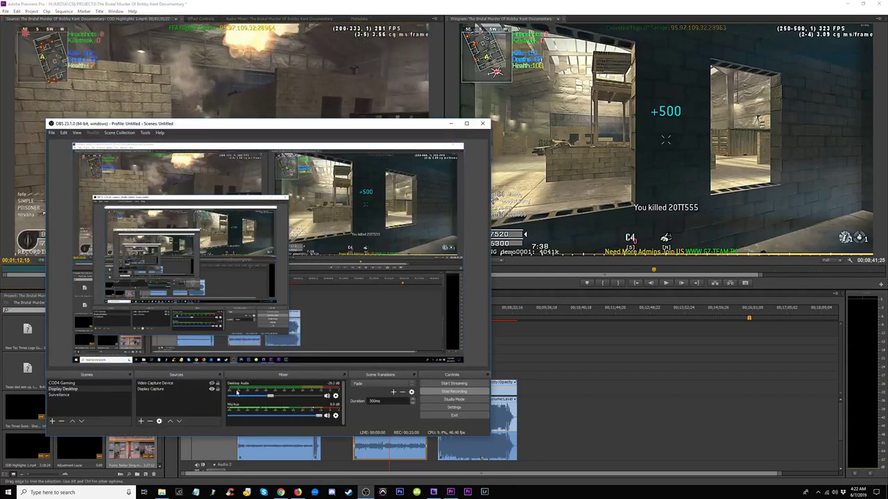